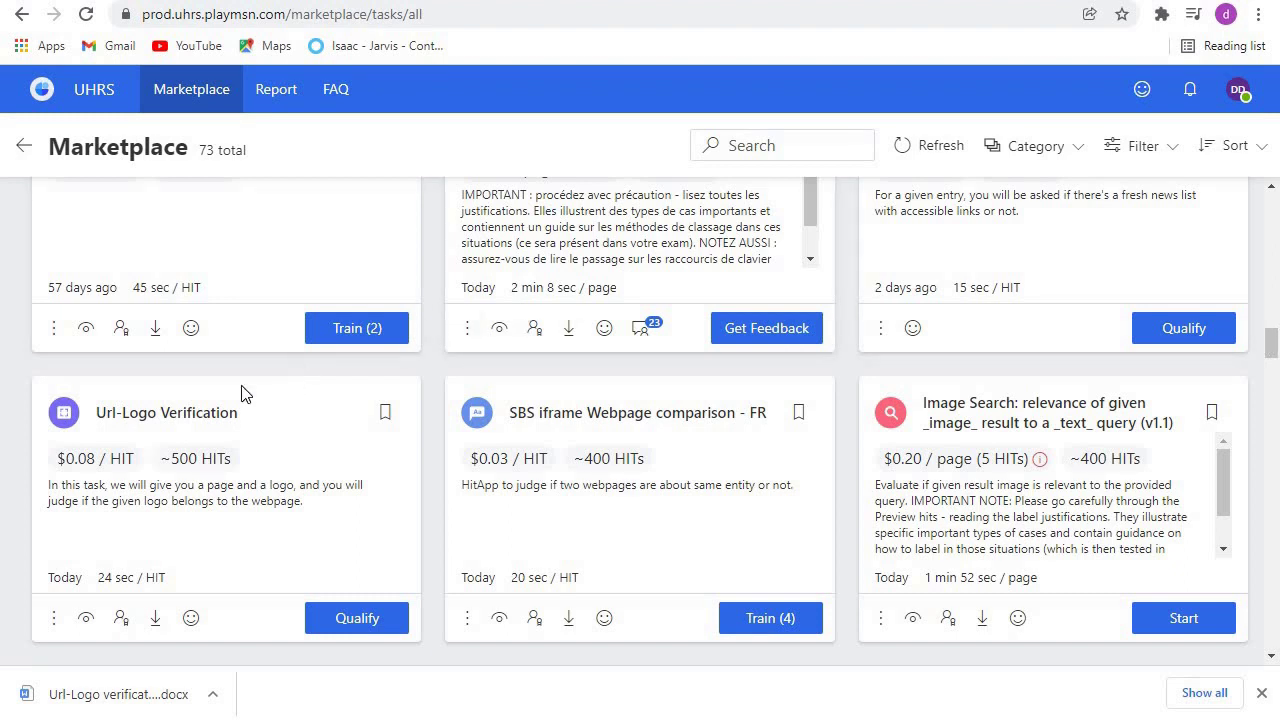
Step: Examine the Url-Logo Verification task's title, pay rate and number of available HITs in the marketplace
{"action": "left_click_drag", "start_coordinate": [240, 414], "coordinate": [94, 414]}
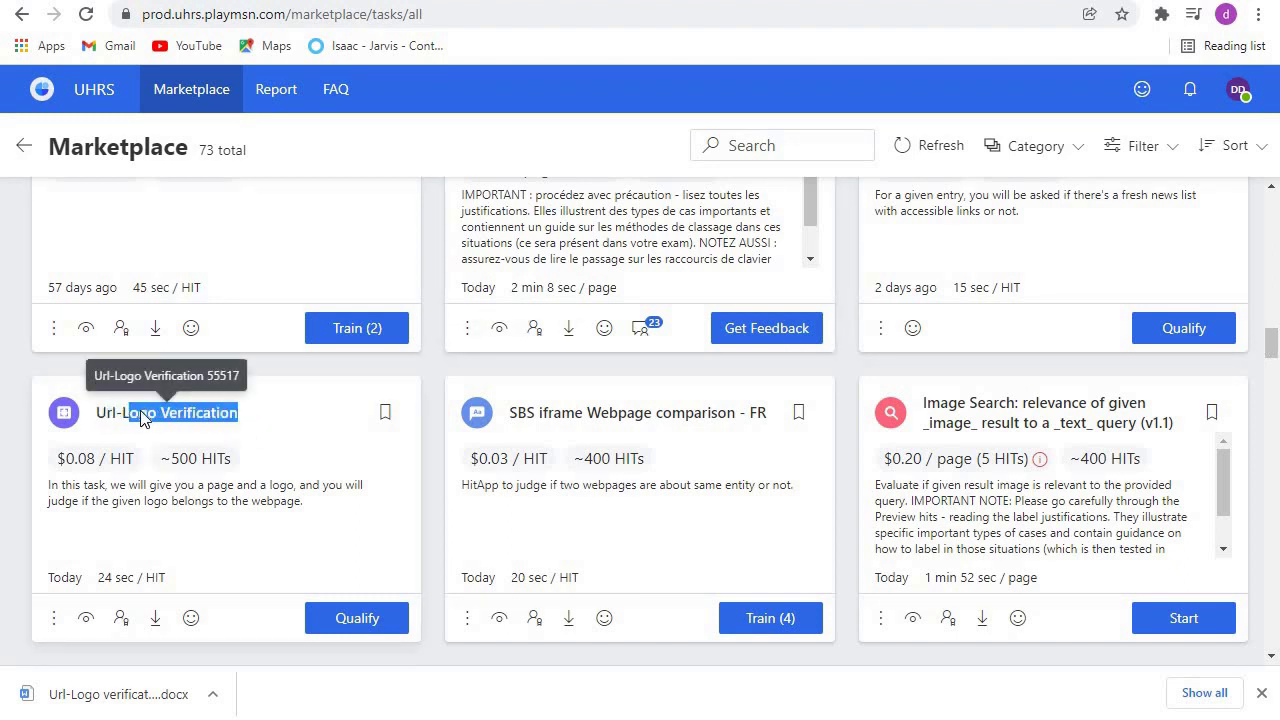
{"action": "left_click", "coordinate": [222, 441]}
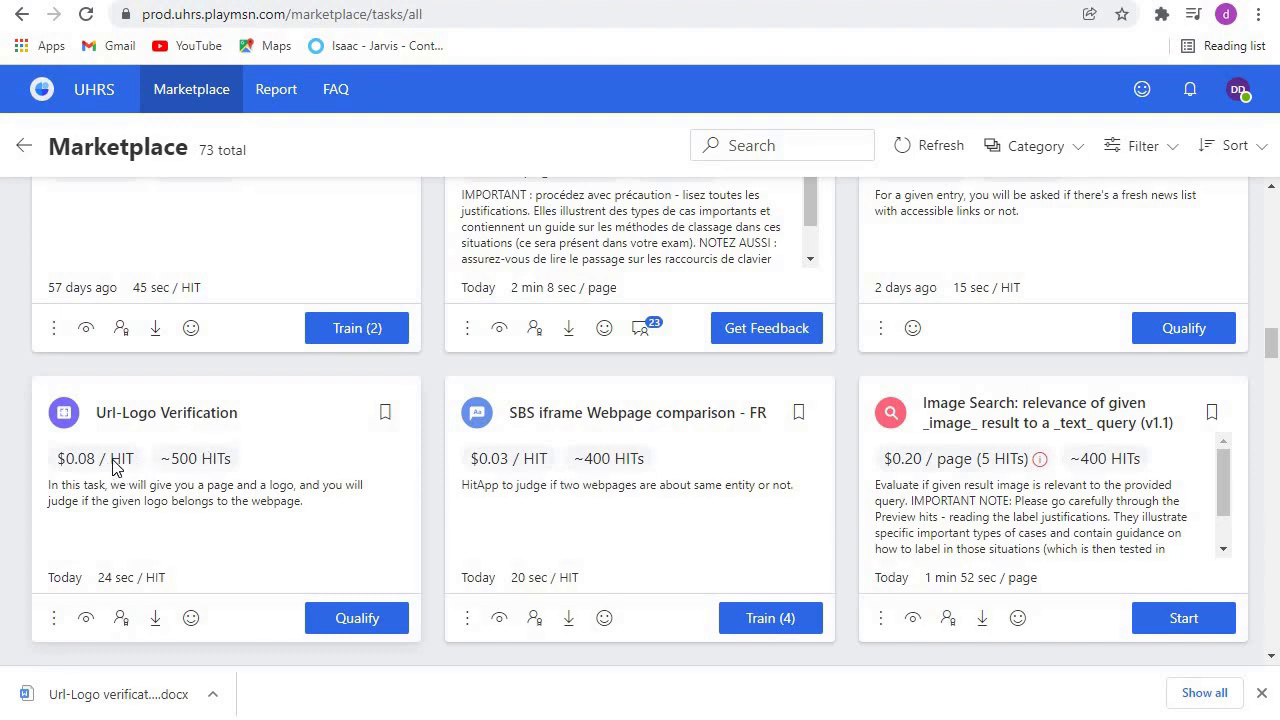
{"action": "left_click_drag", "start_coordinate": [133, 467], "coordinate": [55, 467]}
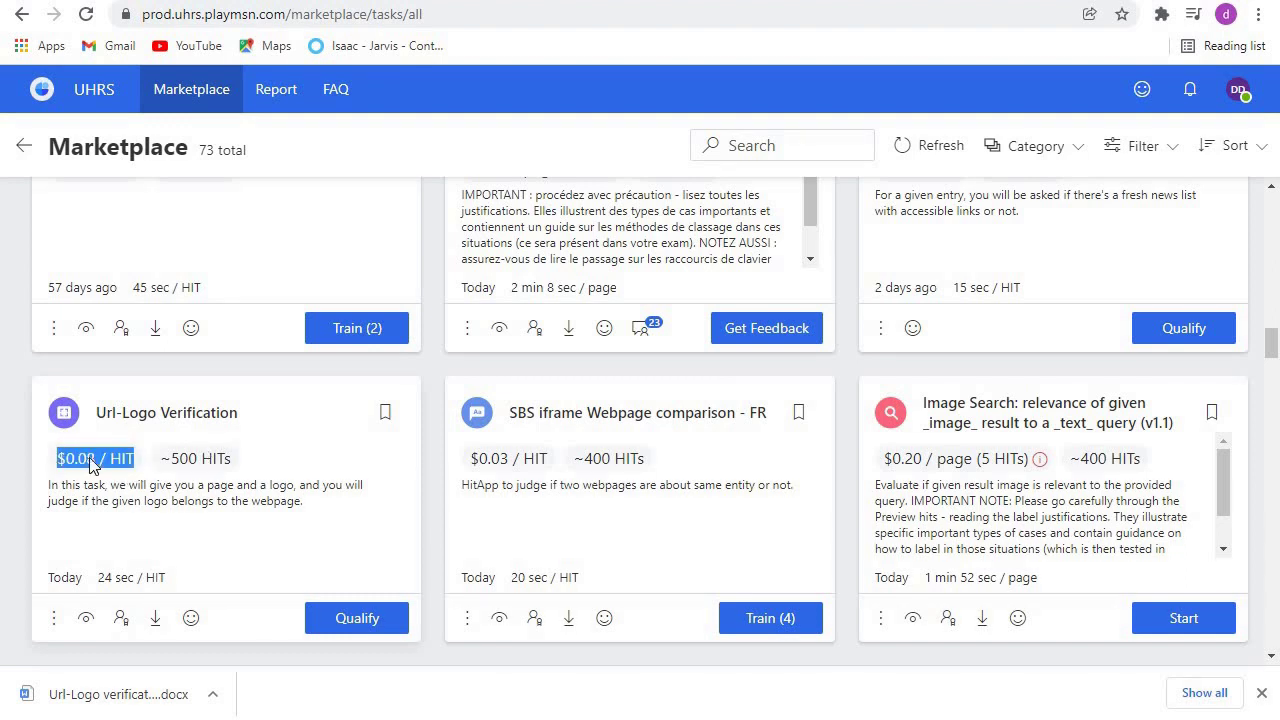
{"action": "left_click_drag", "start_coordinate": [158, 460], "coordinate": [330, 461]}
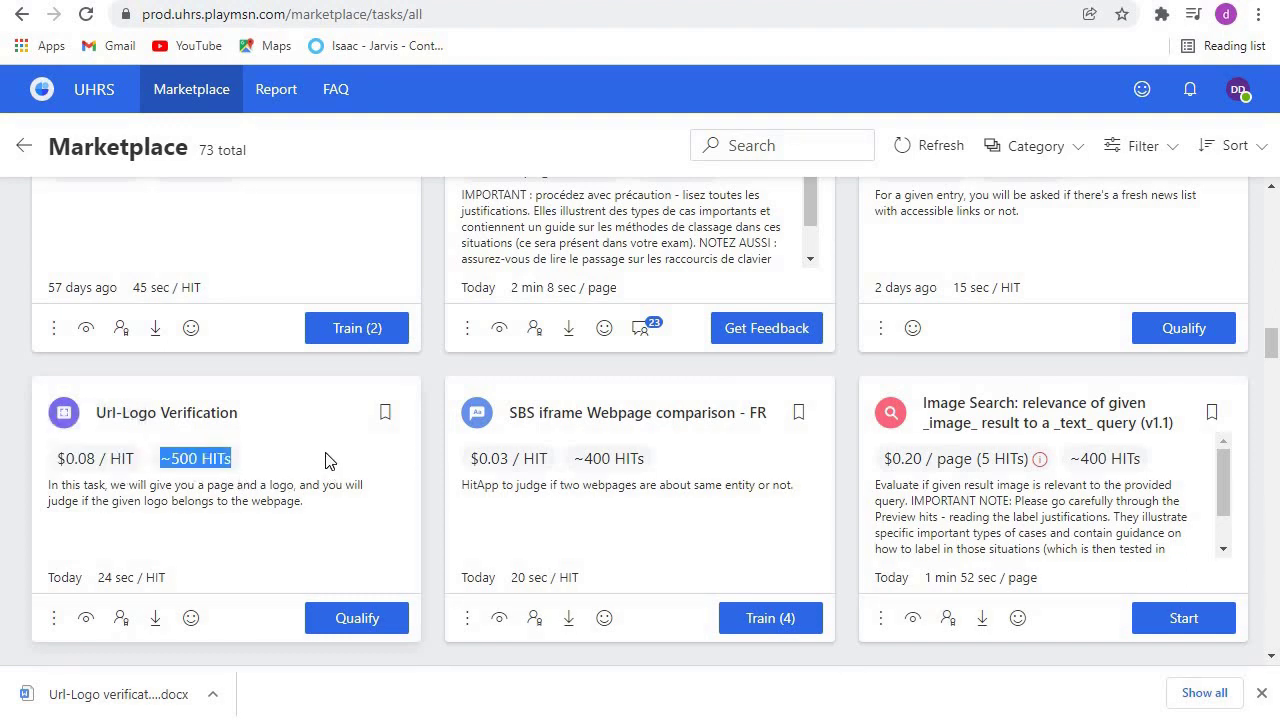
{"action": "left_click", "coordinate": [322, 438]}
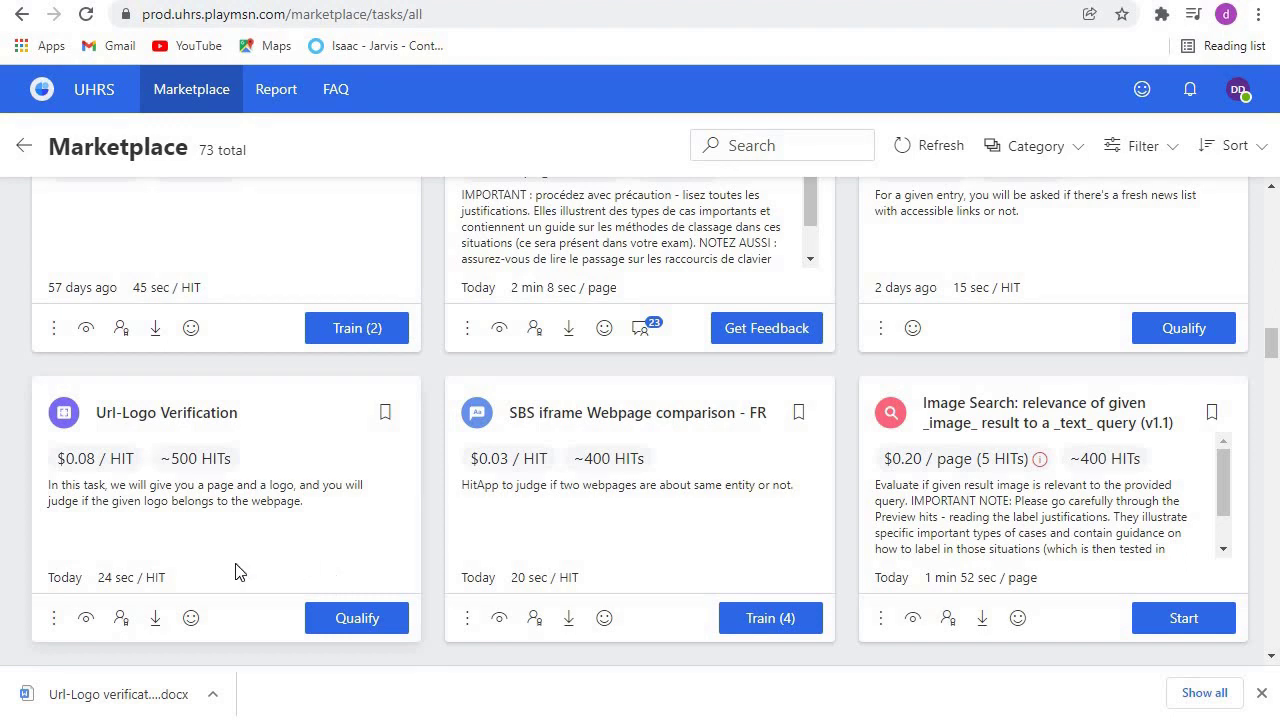
{"action": "scroll", "coordinate": [1272, 346], "scroll_direction": "down", "scroll_amount": 1}
{"action": "scroll", "coordinate": [1272, 346], "scroll_direction": "down", "scroll_amount": 1}
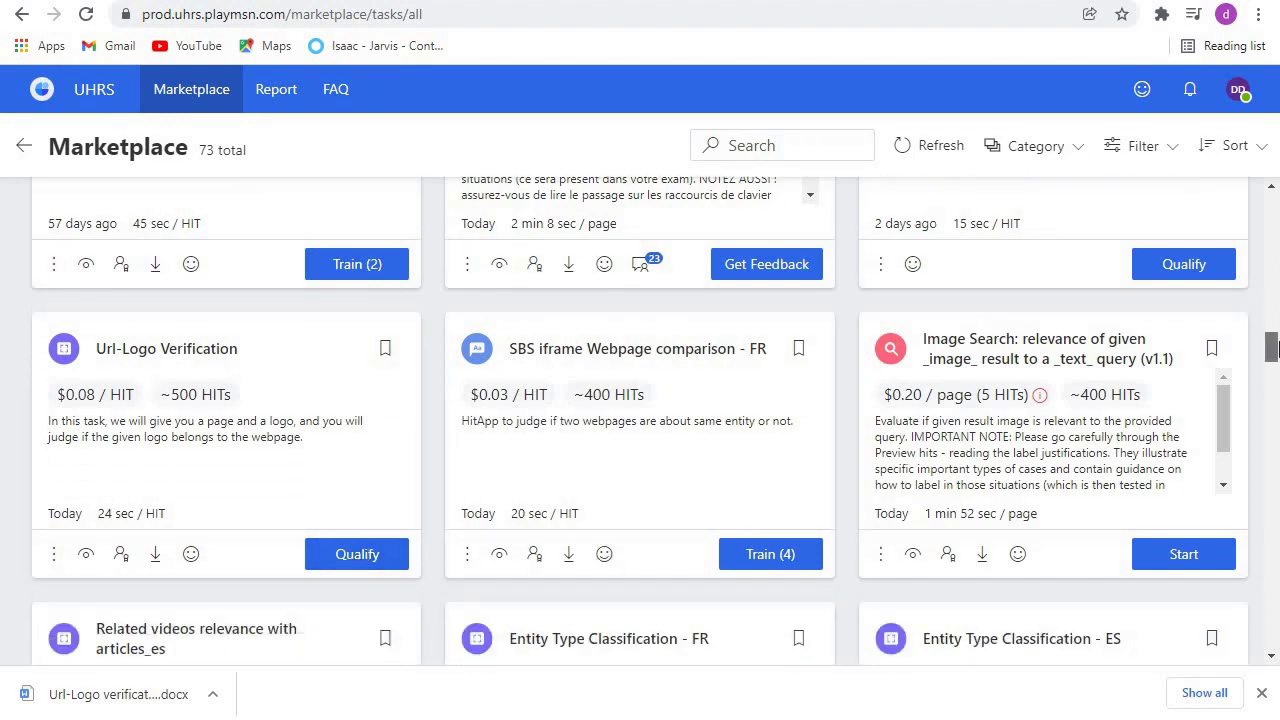
{"action": "scroll", "coordinate": [1272, 346], "scroll_direction": "down", "scroll_amount": 1}
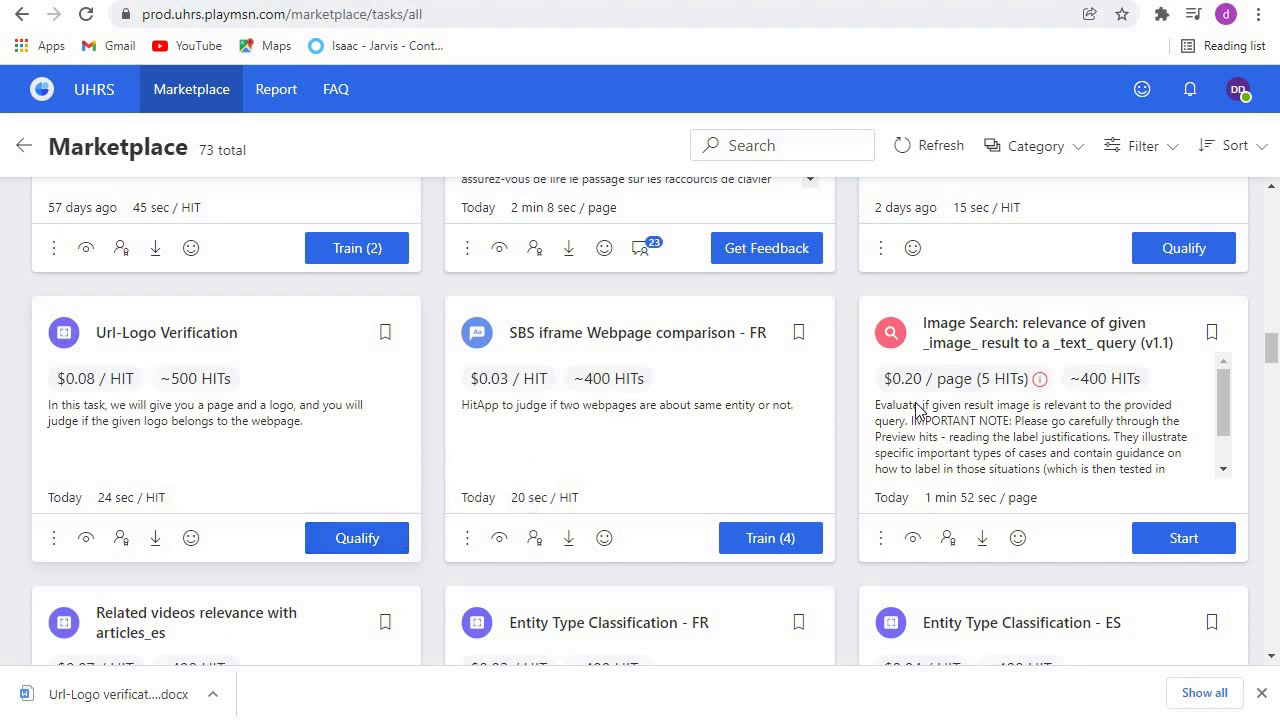
Step: Review the qualification details of the Url-Logo Verification task and start its qualification test
{"action": "left_click", "coordinate": [358, 538]}
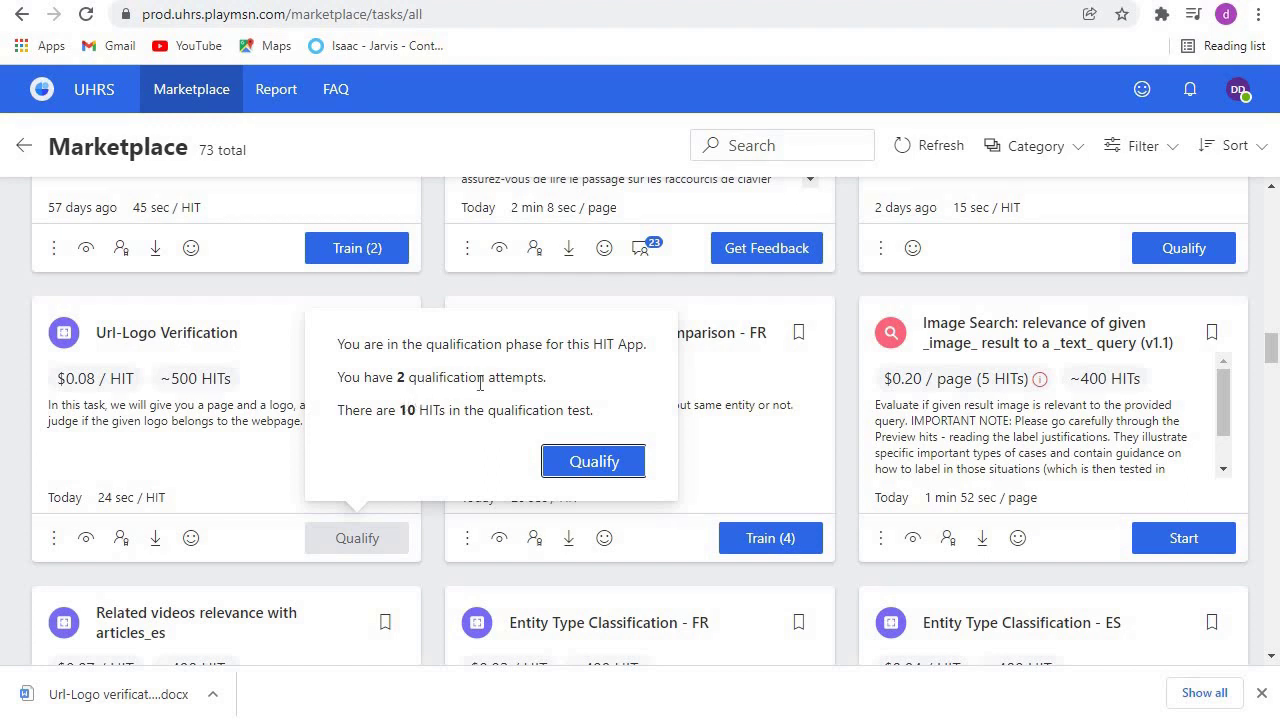
{"action": "double_click", "coordinate": [407, 411]}
{"action": "left_click_drag", "start_coordinate": [425, 415], "coordinate": [417, 416]}
{"action": "left_click", "coordinate": [252, 478]}
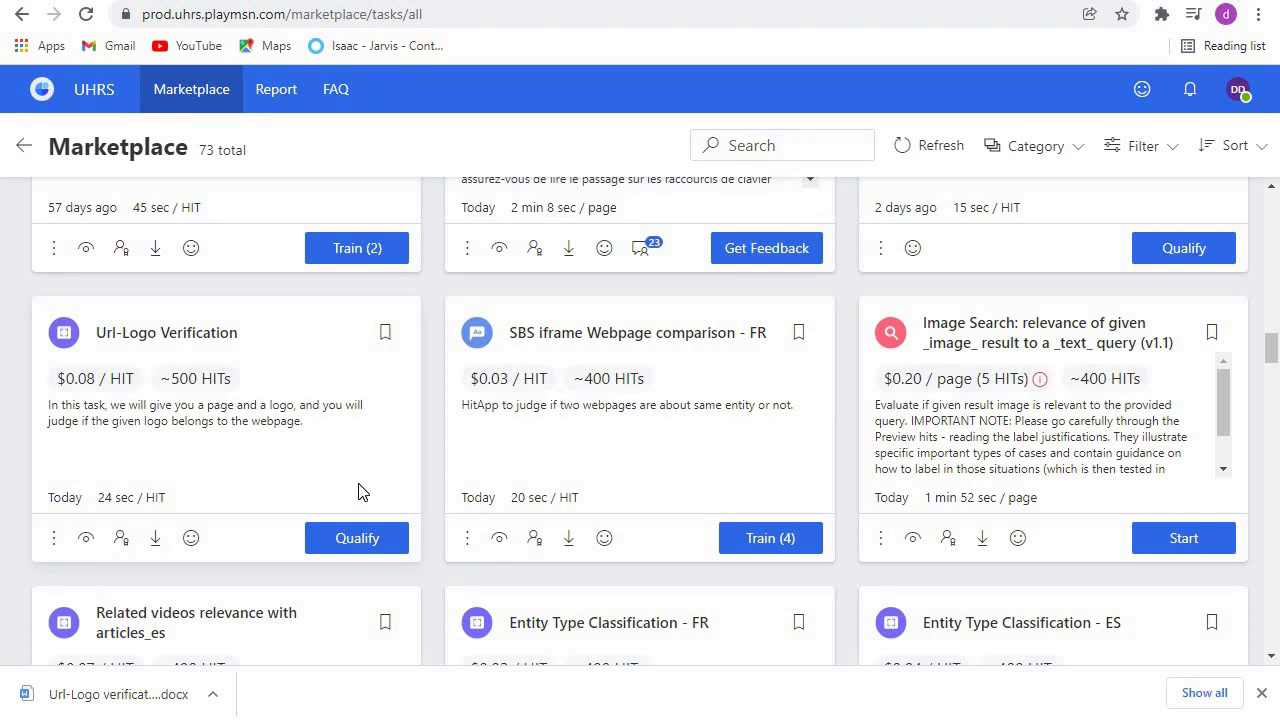
{"action": "left_click", "coordinate": [350, 538]}
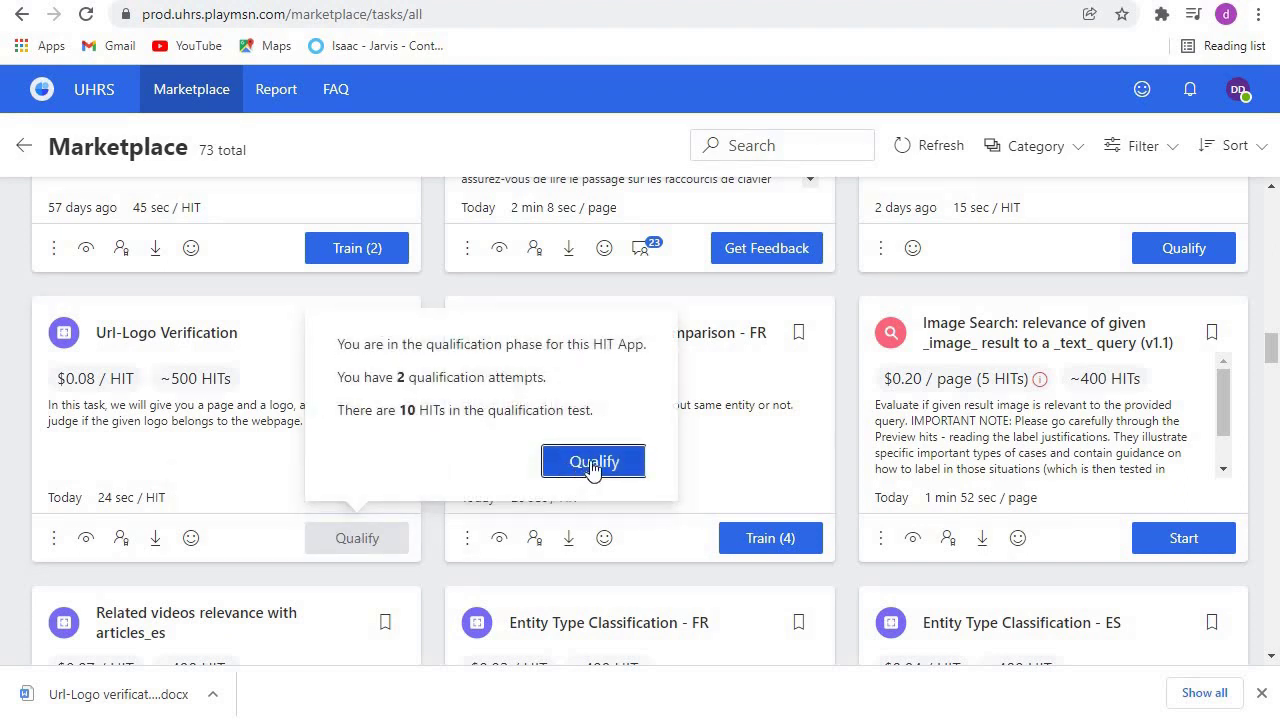
{"action": "left_click", "coordinate": [591, 469]}
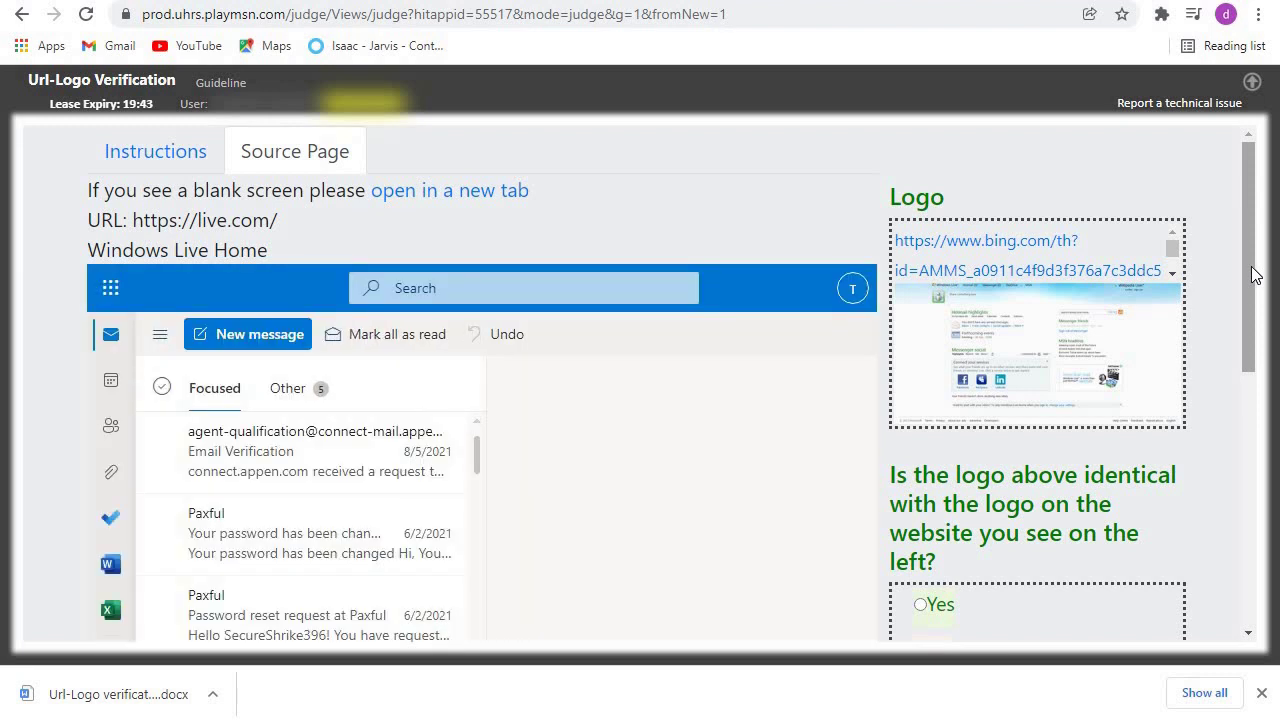
Step: Look over the live.com HIT's logo, question and answer options, dismissing the folder notice in the embedded page
{"action": "scroll", "coordinate": [917, 381], "scroll_direction": "down", "scroll_amount": 1}
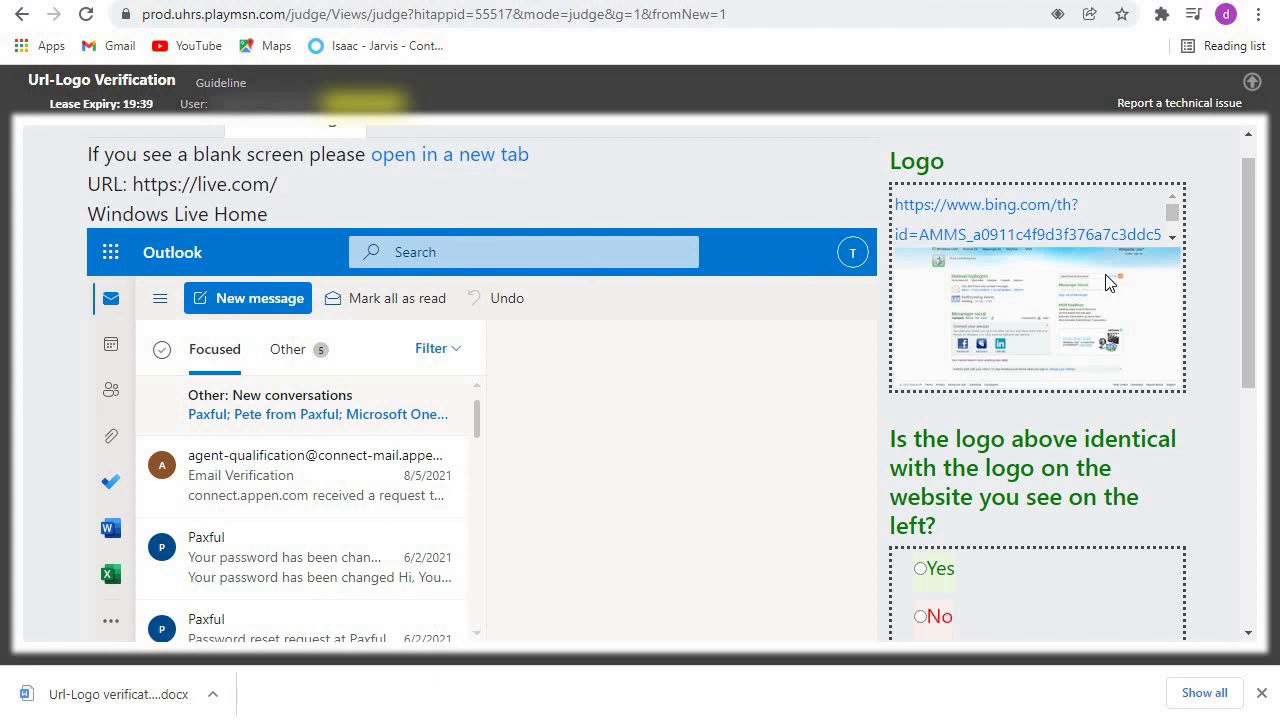
{"action": "left_click_drag", "start_coordinate": [1248, 253], "coordinate": [1252, 307]}
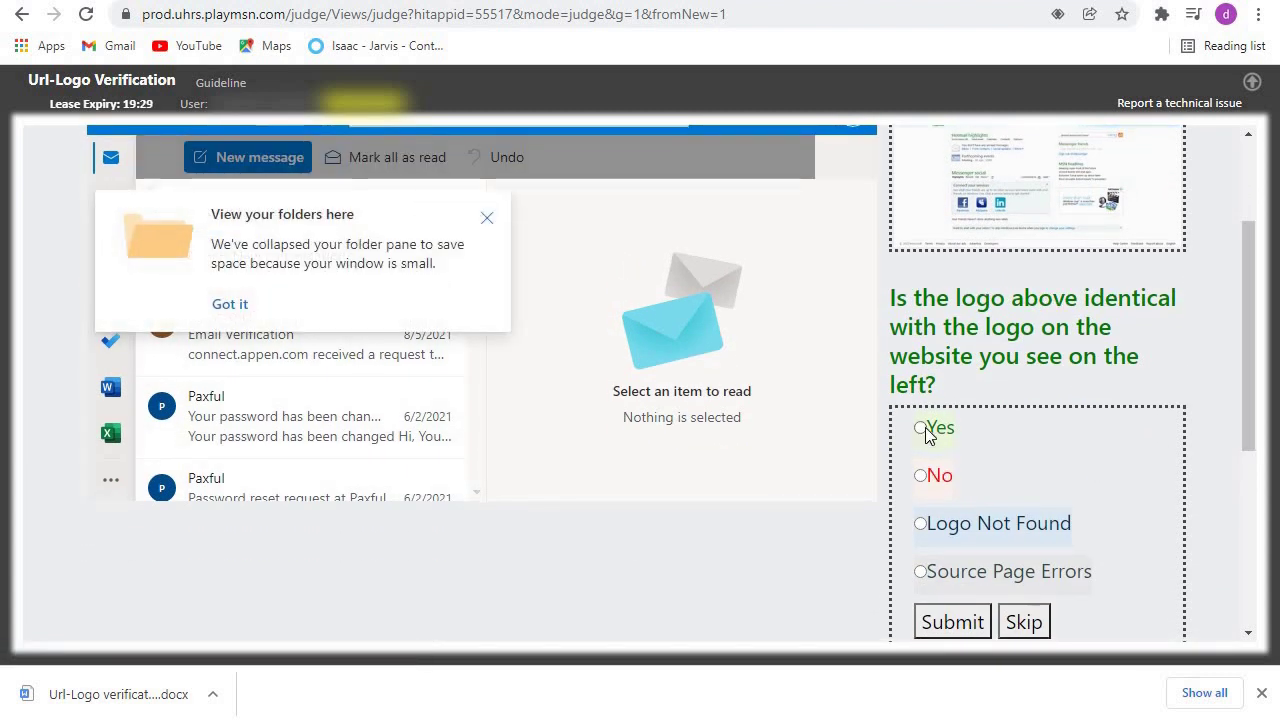
{"action": "left_click", "coordinate": [489, 222]}
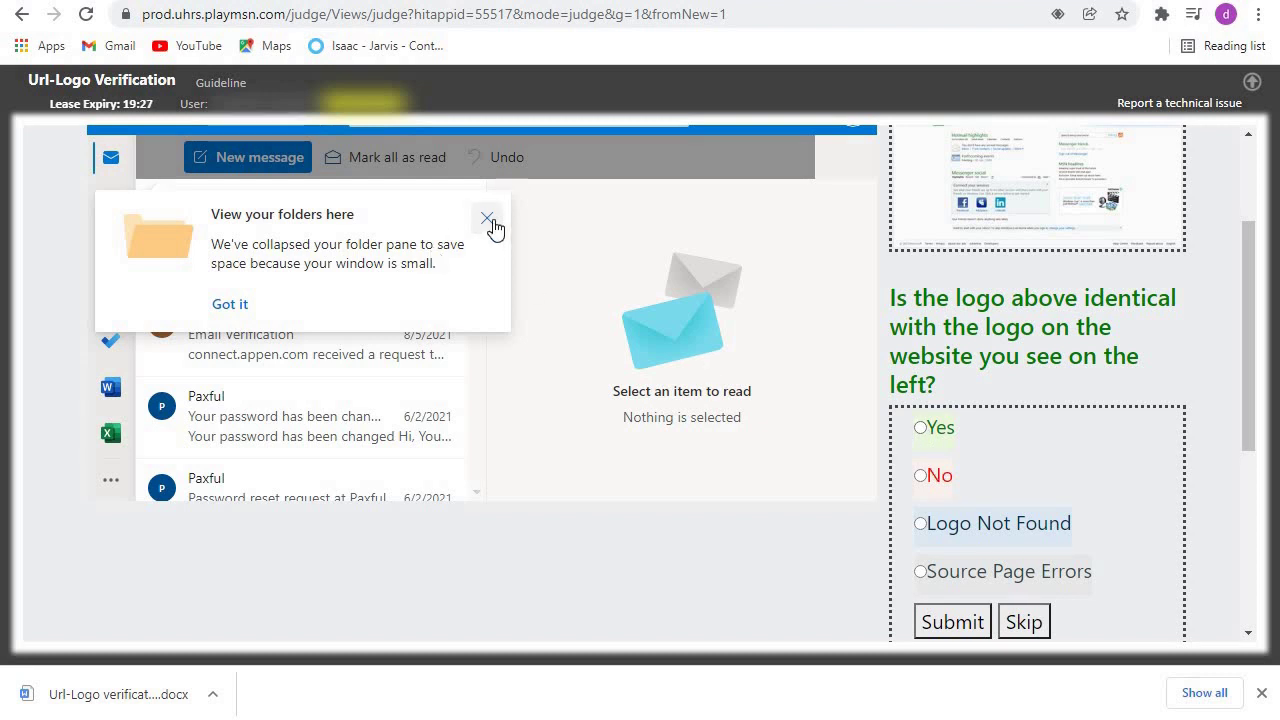
{"action": "left_click_drag", "start_coordinate": [1257, 341], "coordinate": [1209, 414]}
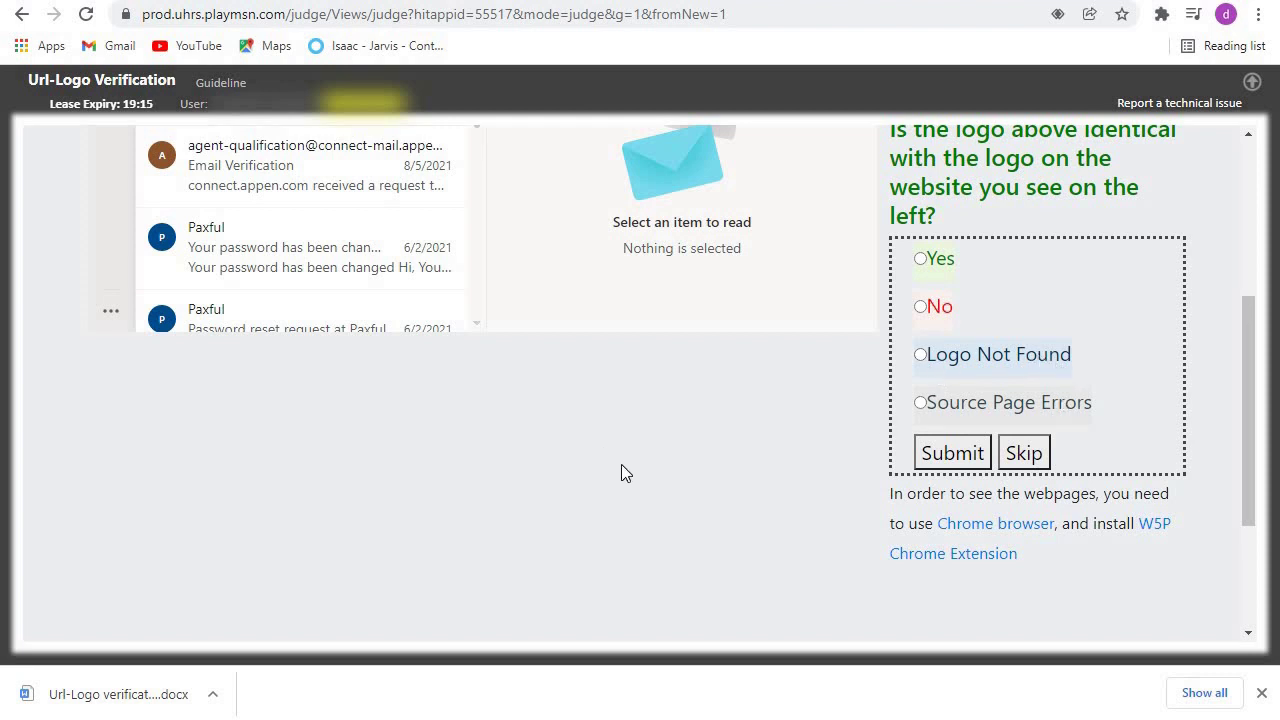
{"action": "scroll", "coordinate": [1249, 420], "scroll_direction": "up", "scroll_amount": 3}
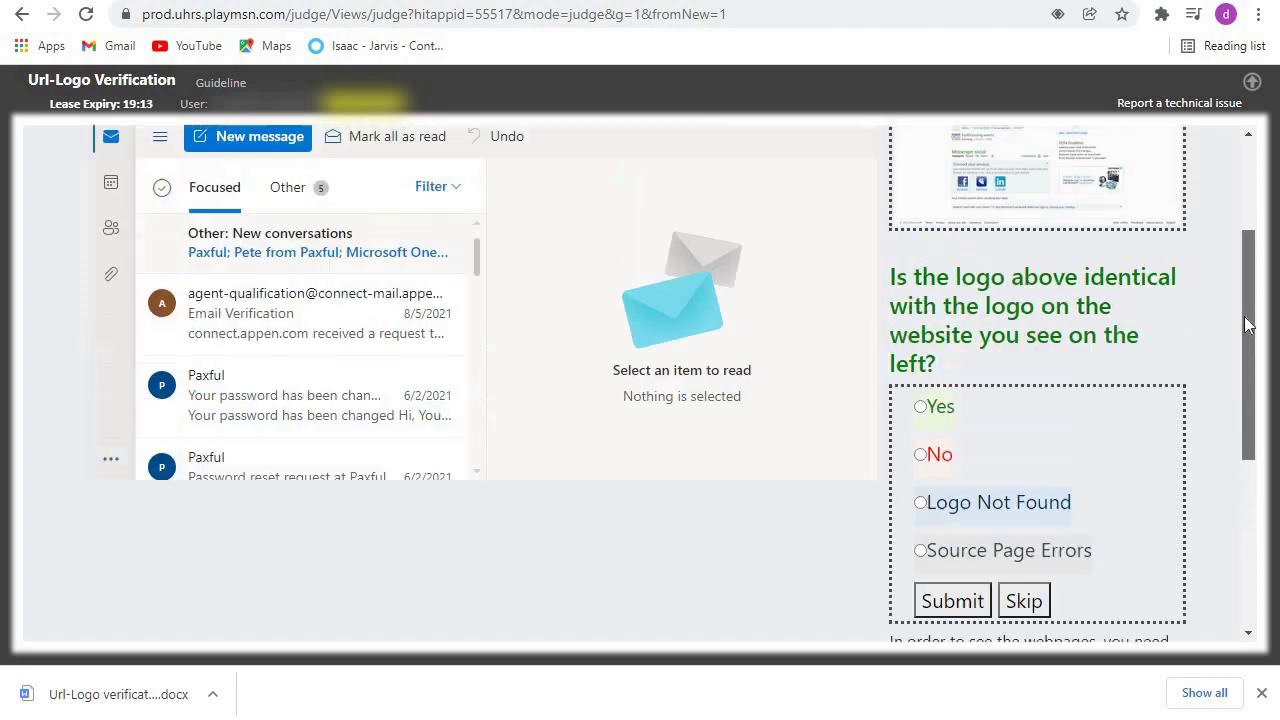
{"action": "scroll", "coordinate": [1248, 290], "scroll_direction": "up", "scroll_amount": 1}
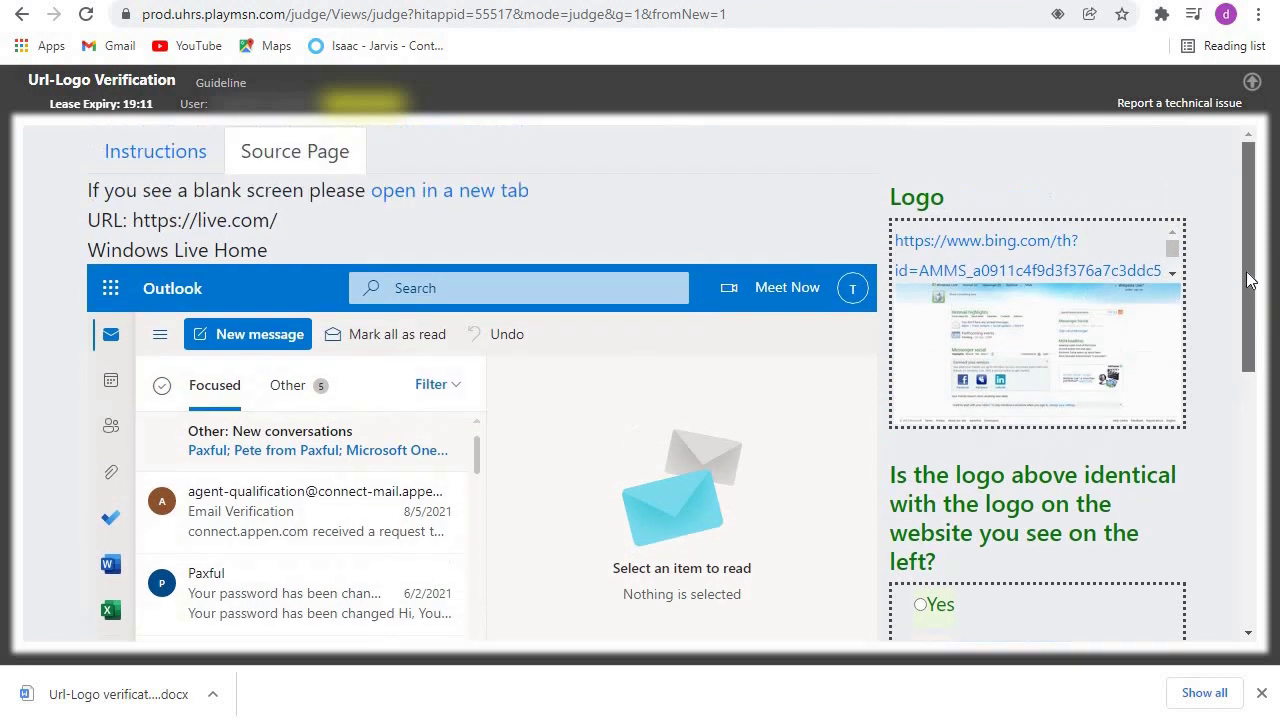
Step: Open the live.com source page in a new tab and compare it with the HIT's logo
{"action": "left_click", "coordinate": [440, 193]}
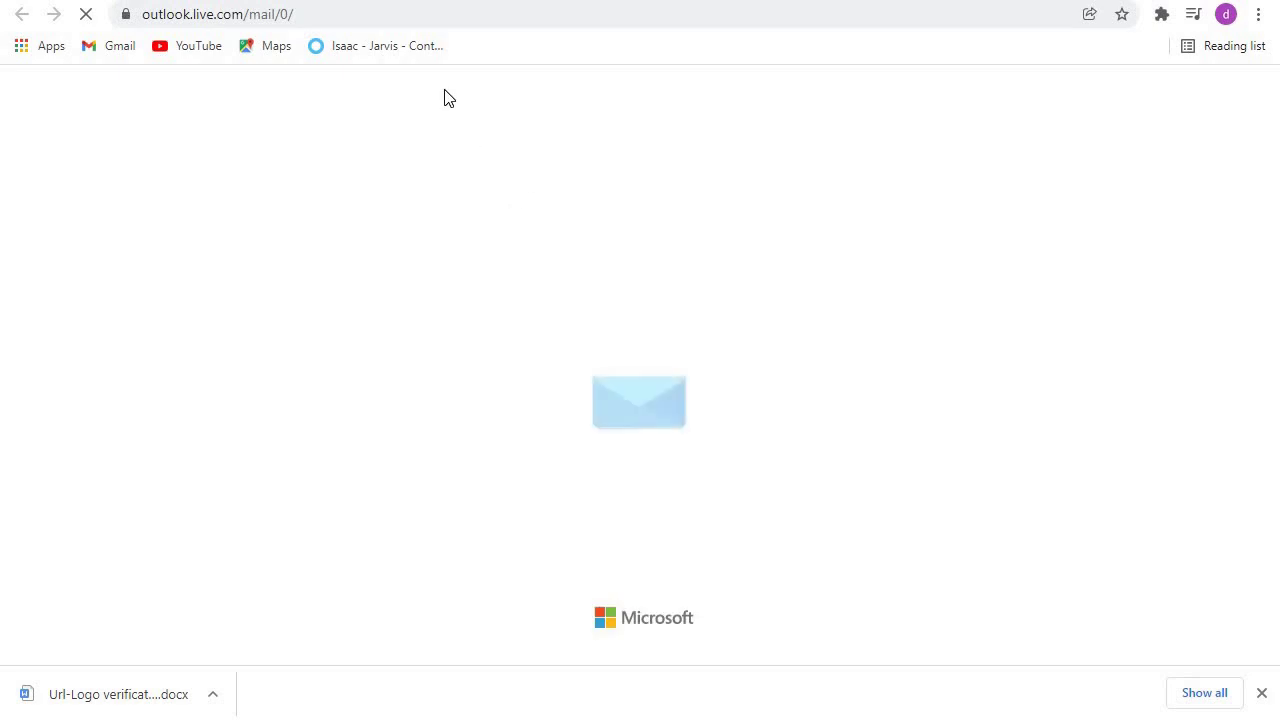
{"action": "left_click", "coordinate": [420, 1]}
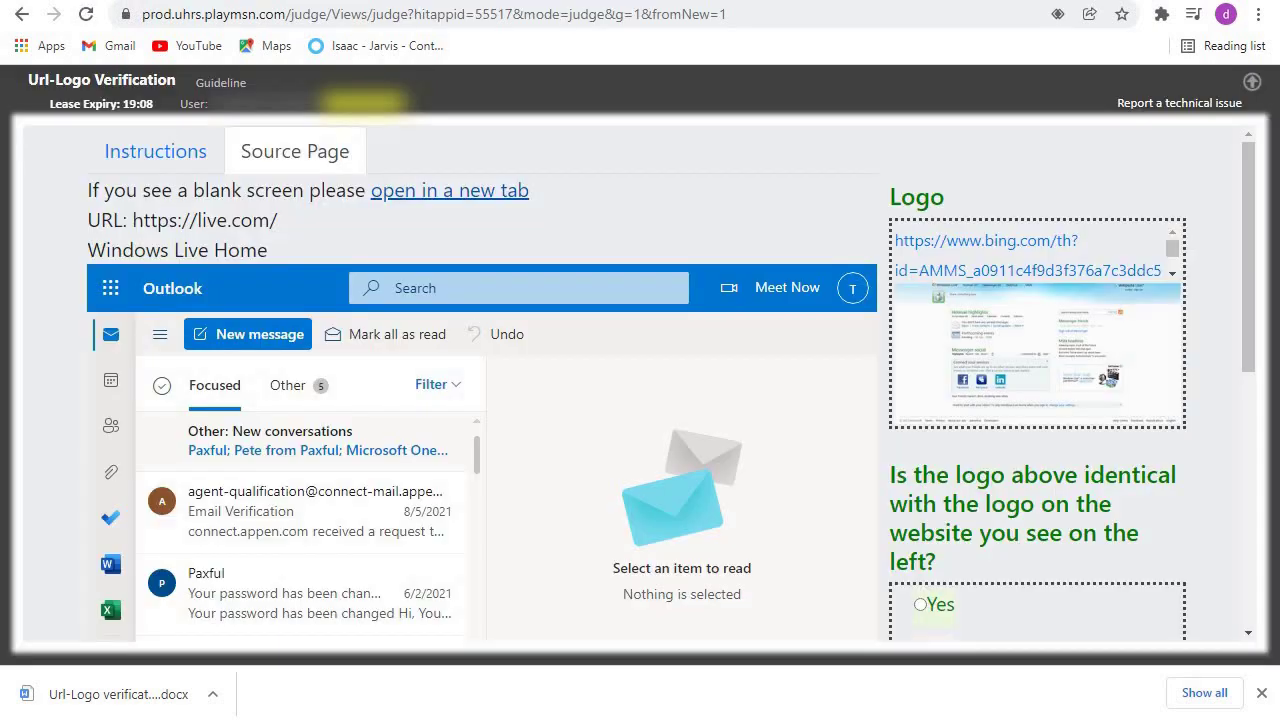
{"action": "left_click_drag", "start_coordinate": [1248, 251], "coordinate": [1278, 420]}
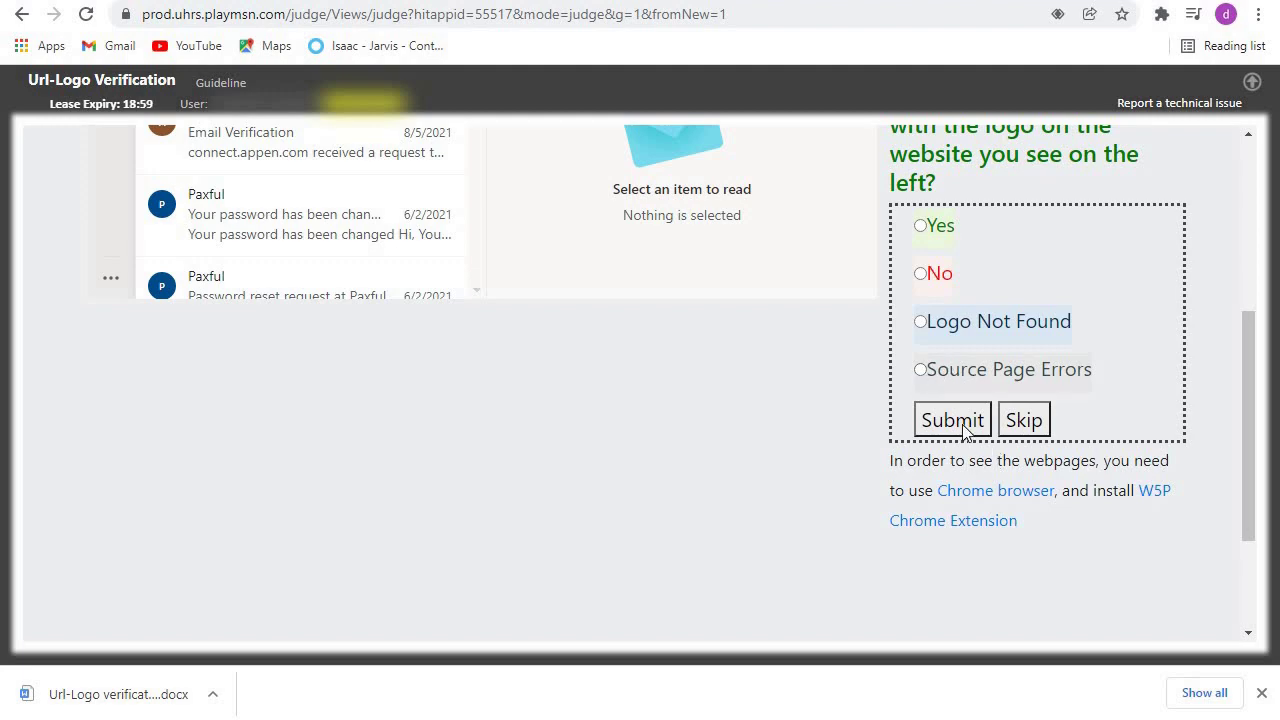
{"action": "left_click_drag", "start_coordinate": [1248, 449], "coordinate": [1216, 248]}
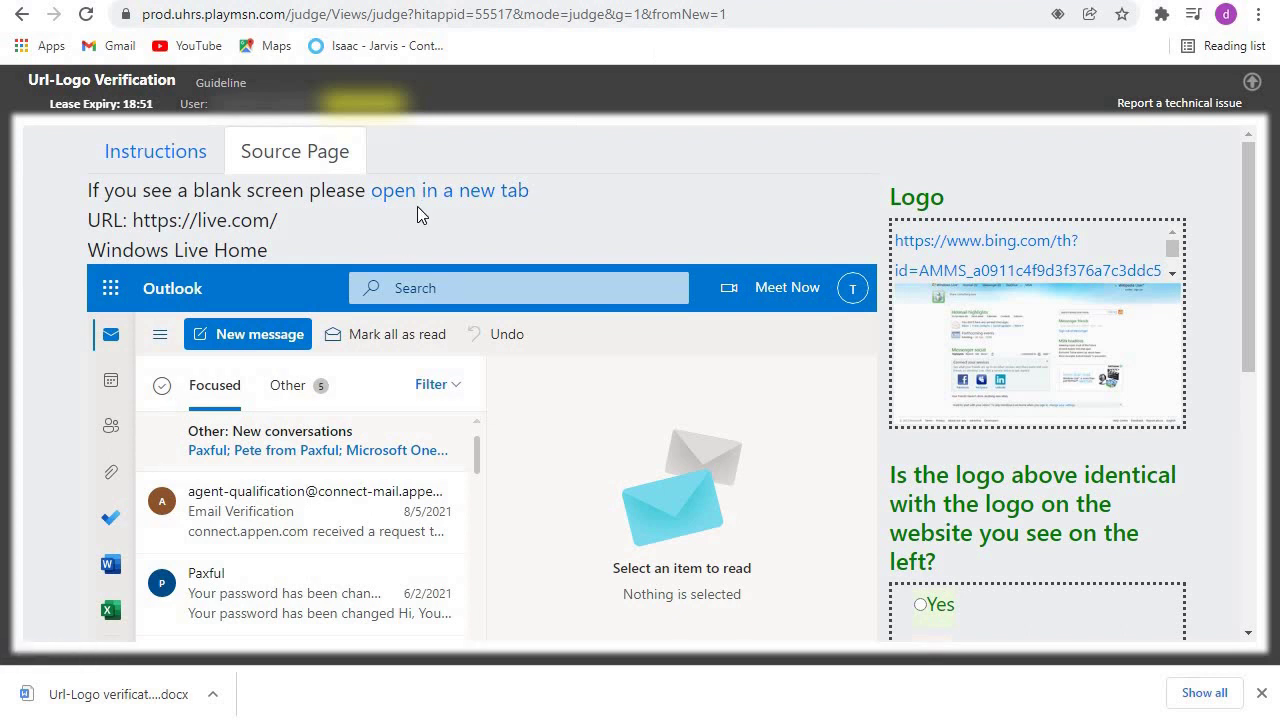
{"action": "left_click", "coordinate": [580, 2]}
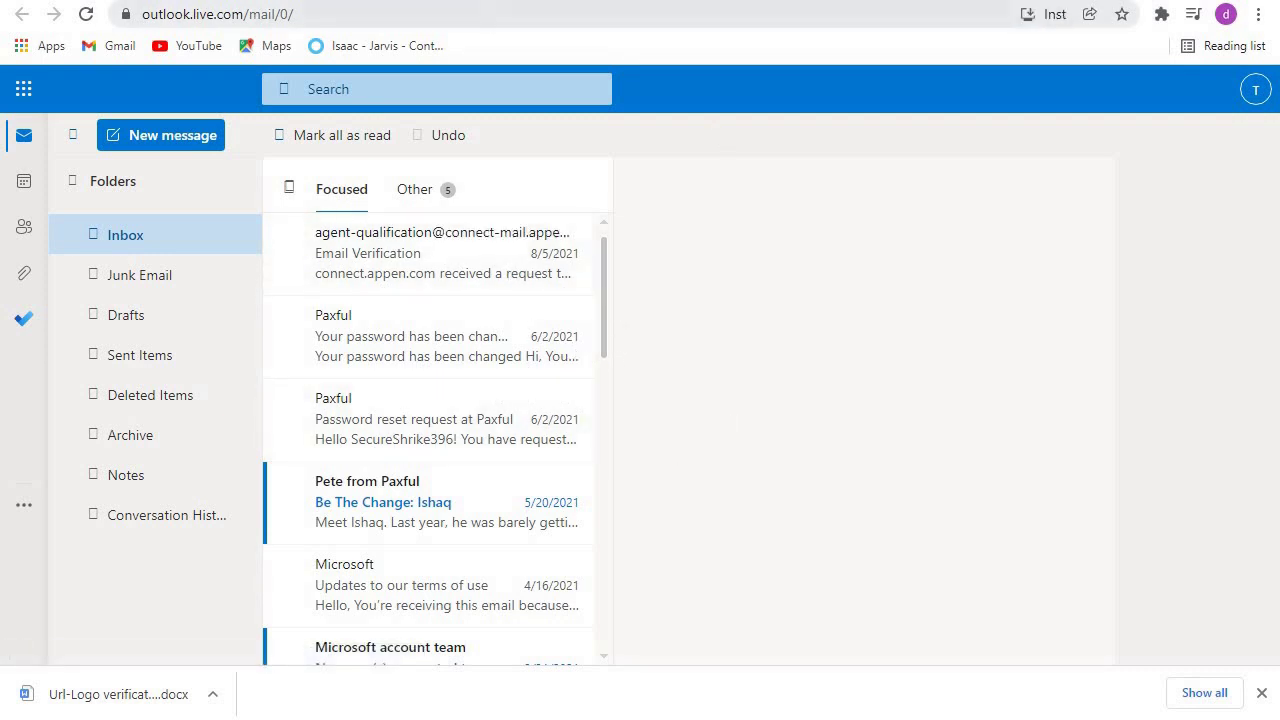
{"action": "left_click", "coordinate": [440, 1]}
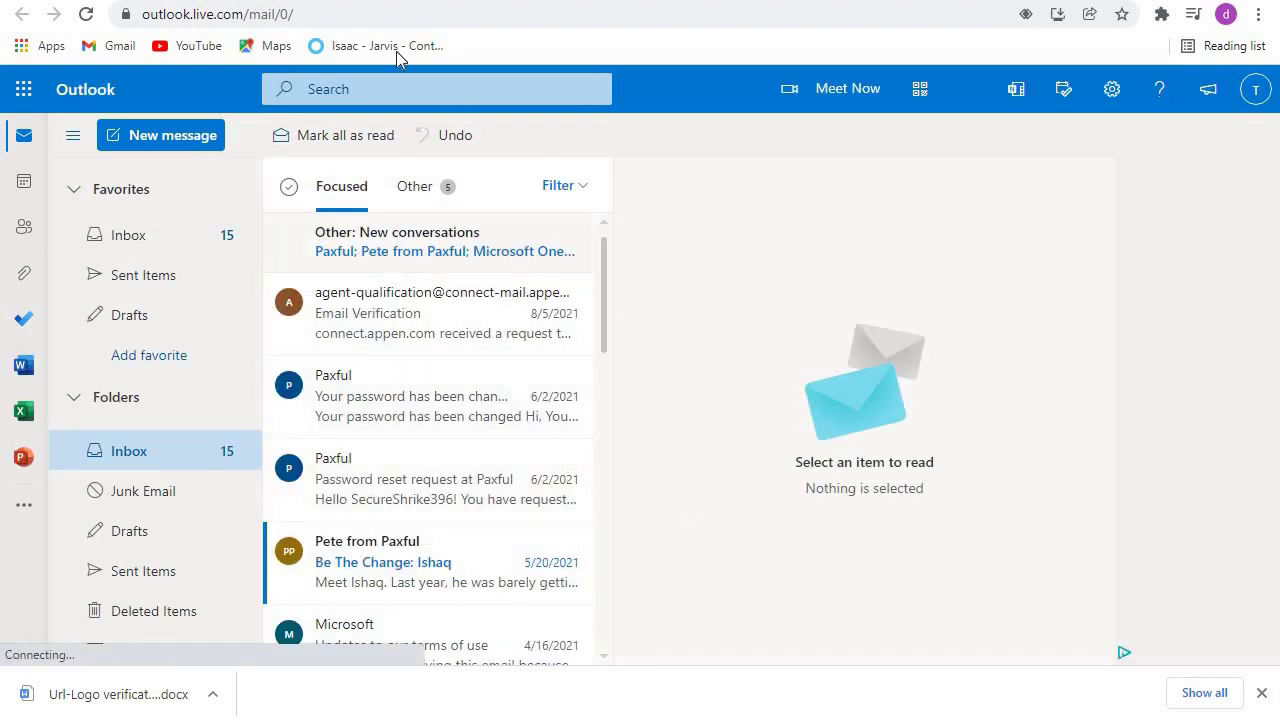
Step: Answer the live.com HIT with Logo Not Found and submit it
{"action": "left_click", "coordinate": [300, 2]}
{"action": "left_click_drag", "start_coordinate": [1253, 286], "coordinate": [1263, 423]}
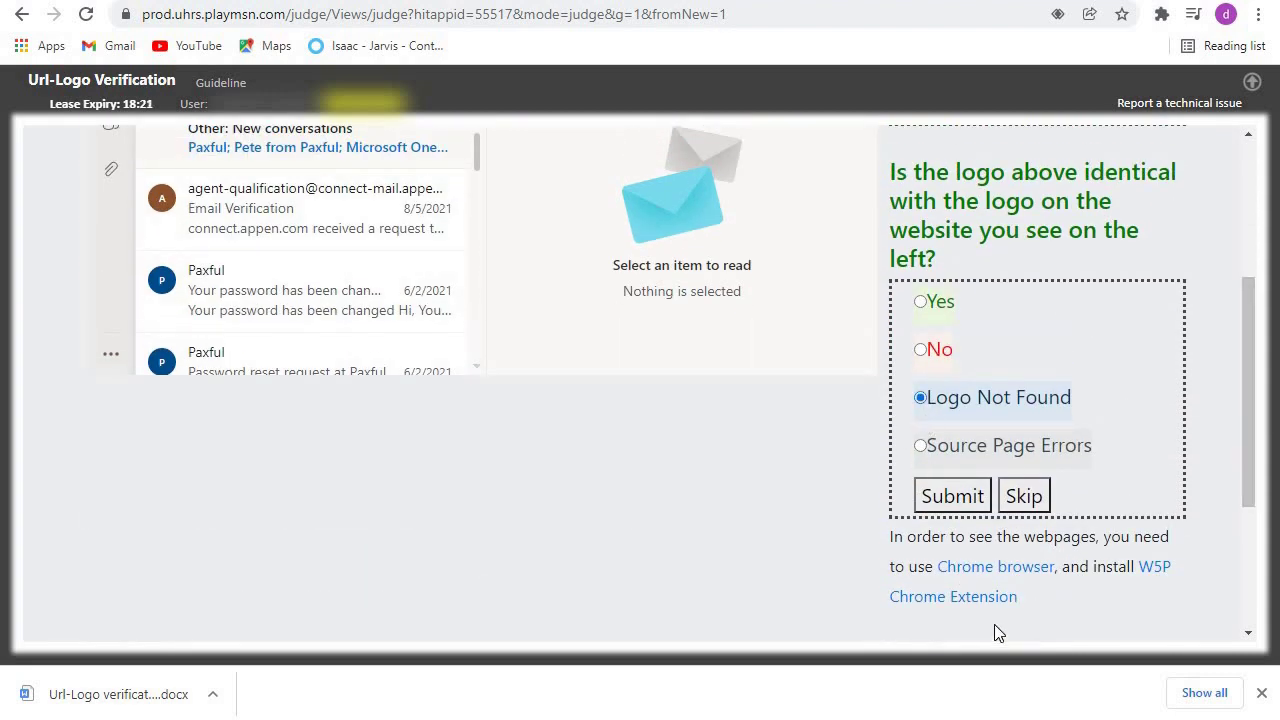
{"action": "left_click", "coordinate": [950, 500]}
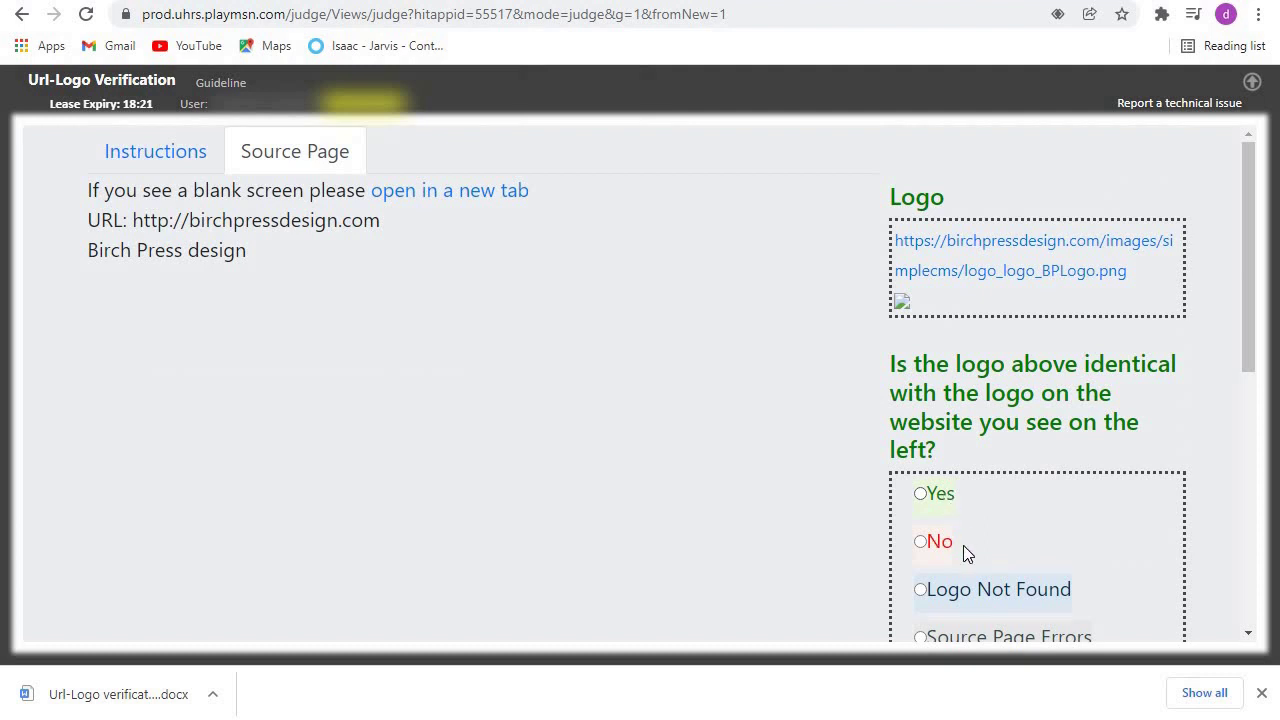
Step: Open the Birch Press design source page and its logo image in separate tabs to compare them
{"action": "left_click", "coordinate": [450, 197]}
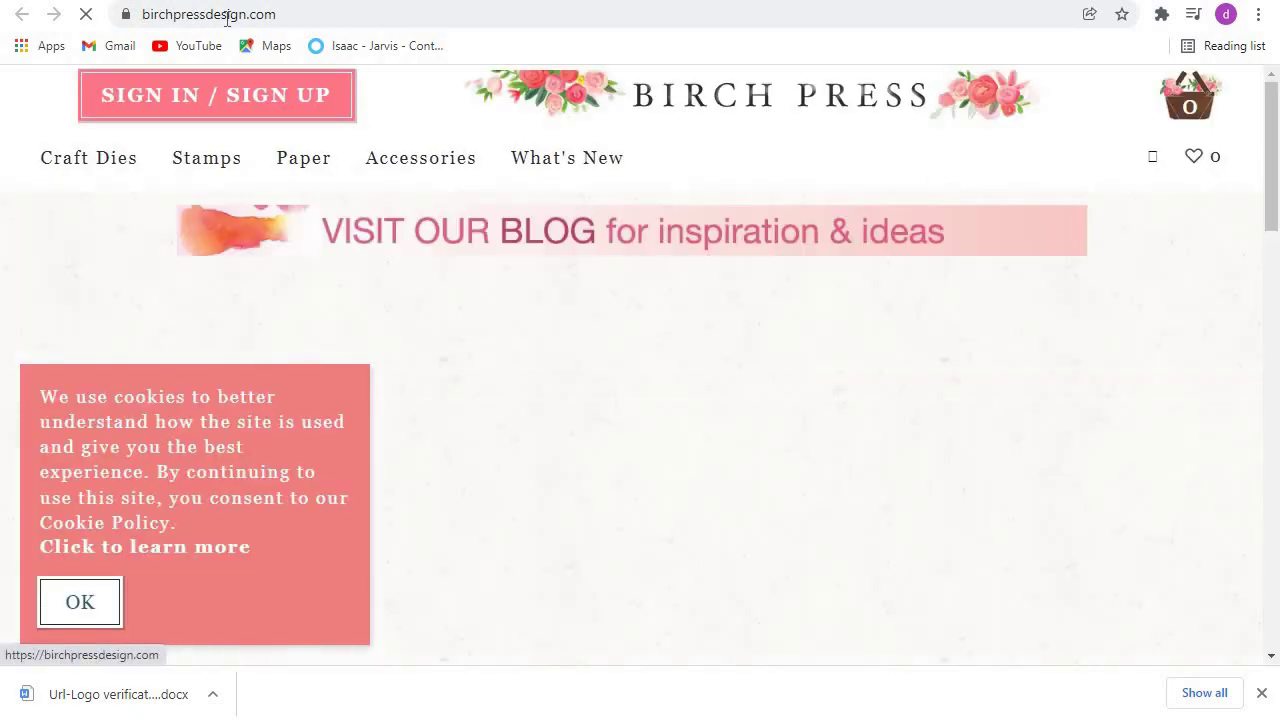
{"action": "left_click", "coordinate": [120, 1]}
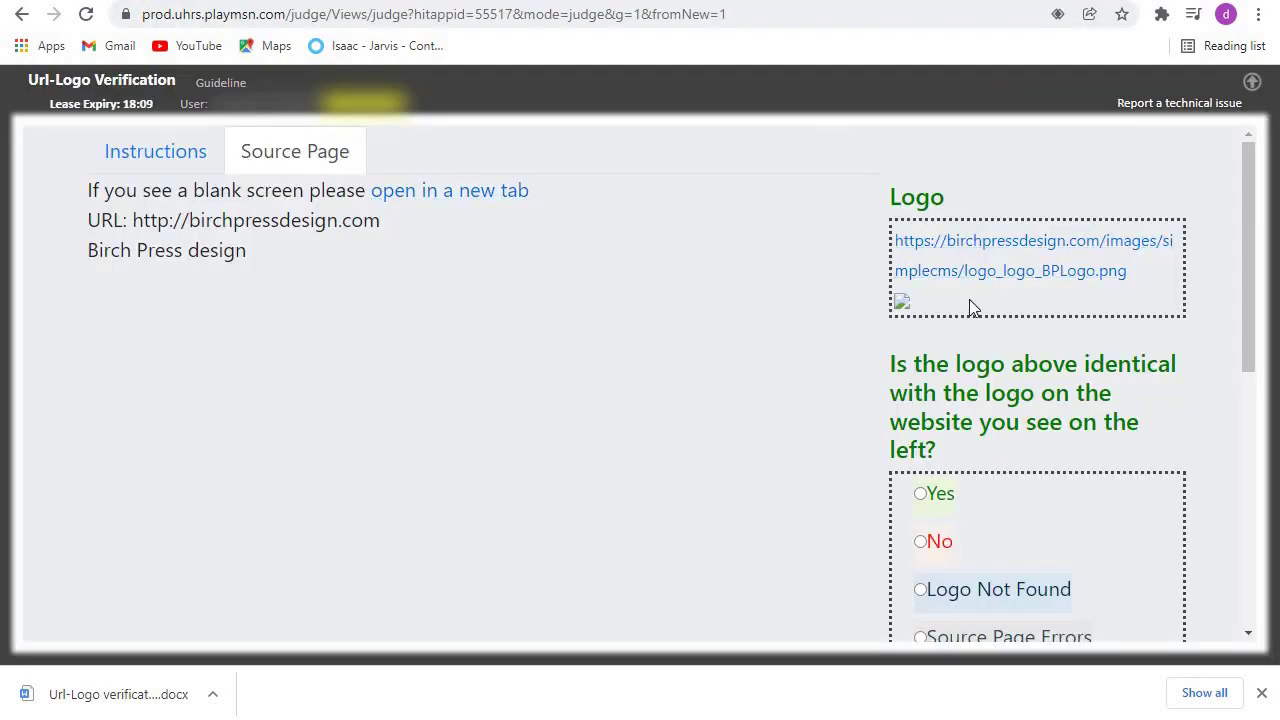
{"action": "left_click", "coordinate": [984, 245]}
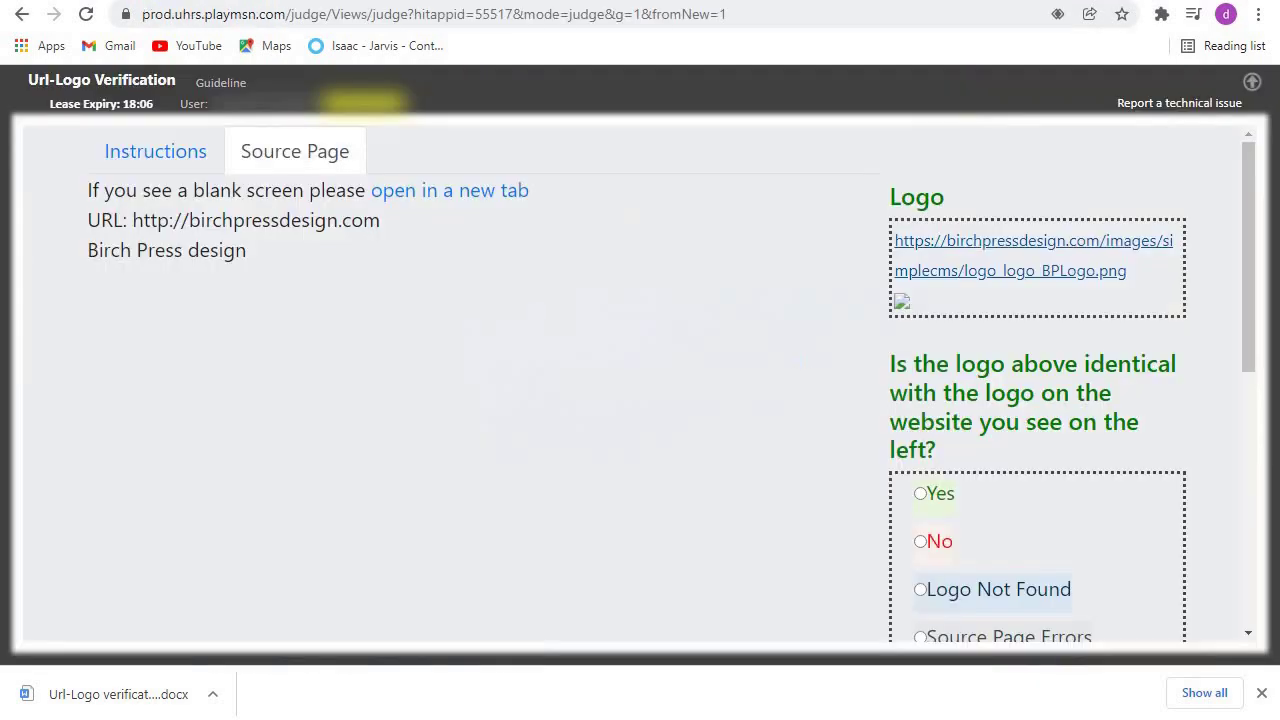
Step: Answer the Birch Press design HIT with Yes and submit it
{"action": "left_click_drag", "start_coordinate": [1251, 213], "coordinate": [1250, 297]}
{"action": "left_click", "coordinate": [921, 317]}
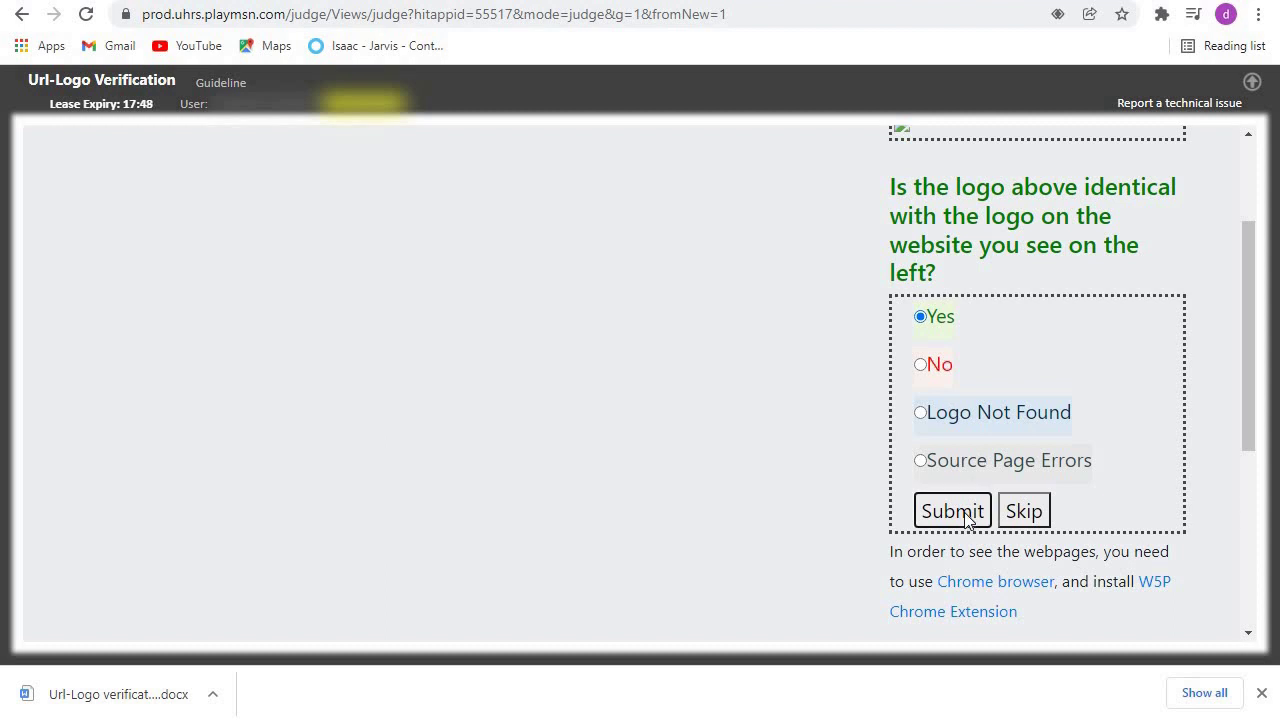
{"action": "left_click", "coordinate": [970, 512]}
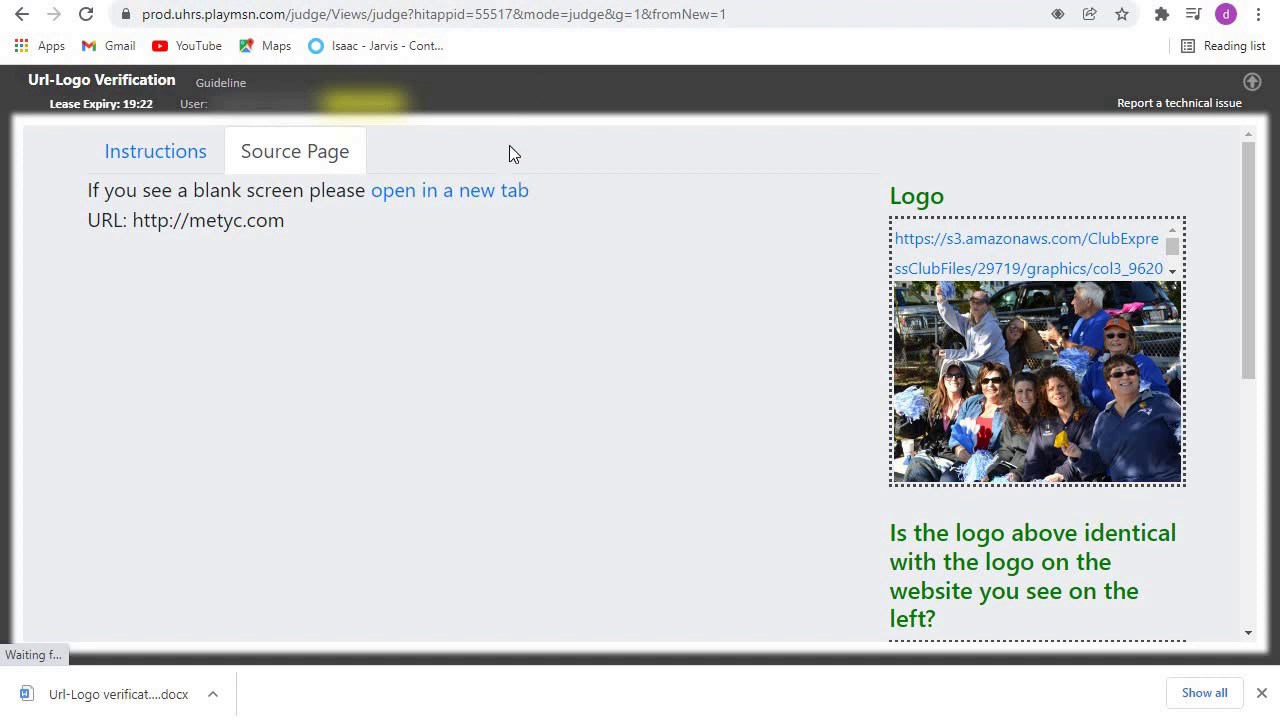
Step: Open the metyc.com source page and the HIT's logo image in new tabs, and view the logo image at full size
{"action": "left_click", "coordinate": [478, 192]}
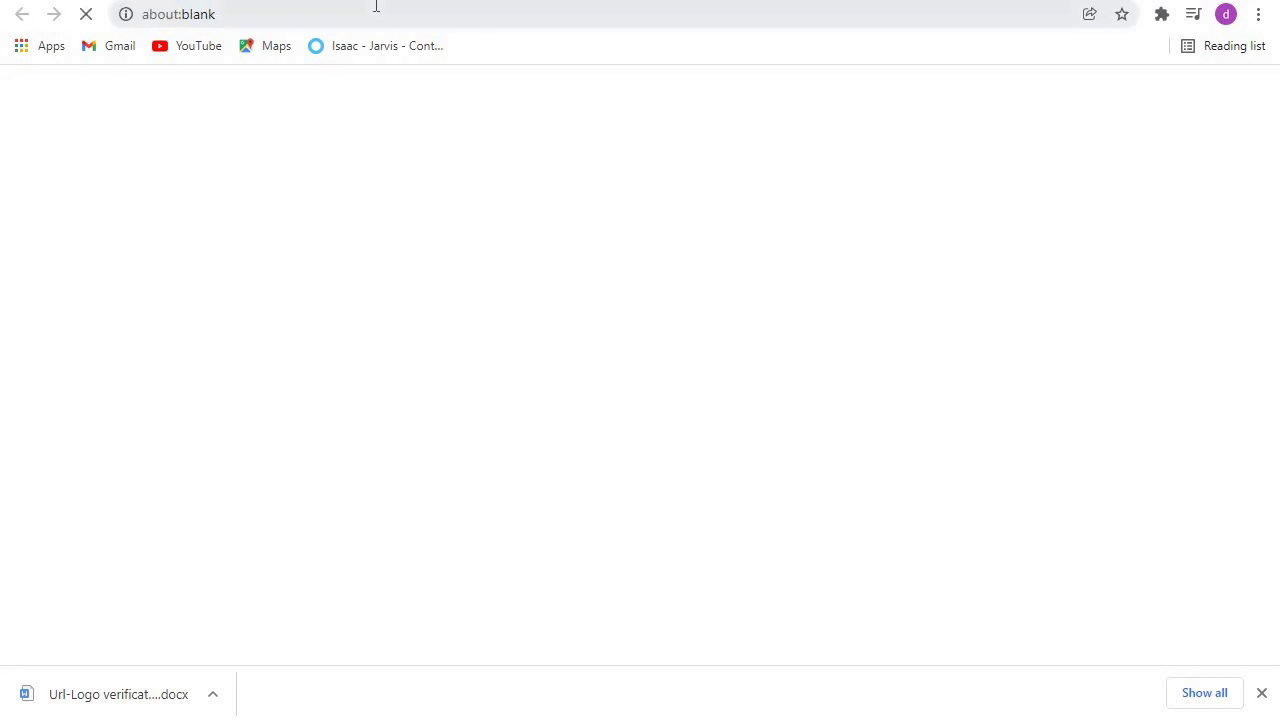
{"action": "key", "text": "ctrl+w"}
{"action": "mouse_move", "coordinate": [1249, 286]}
{"action": "left_mouse_down"}
{"action": "mouse_move", "coordinate": [1249, 320]}
{"action": "mouse_move", "coordinate": [1254, 302]}
{"action": "left_mouse_up"}
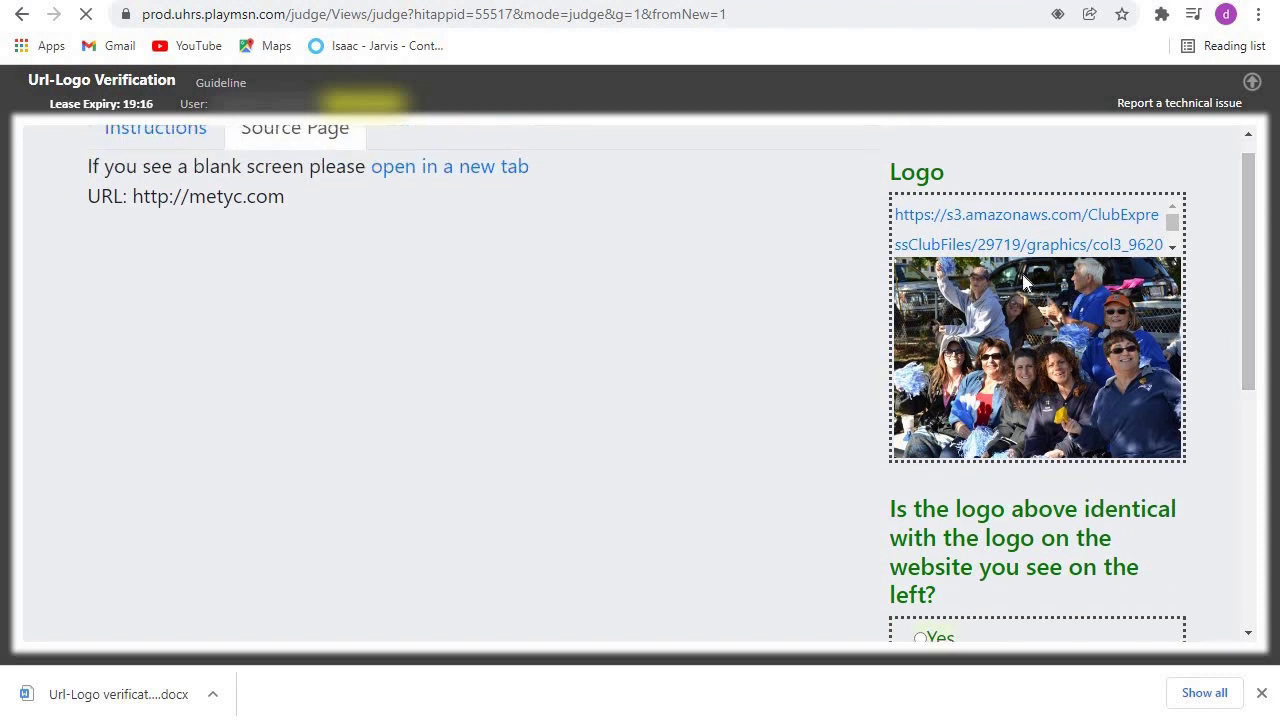
{"action": "left_click", "coordinate": [1038, 246]}
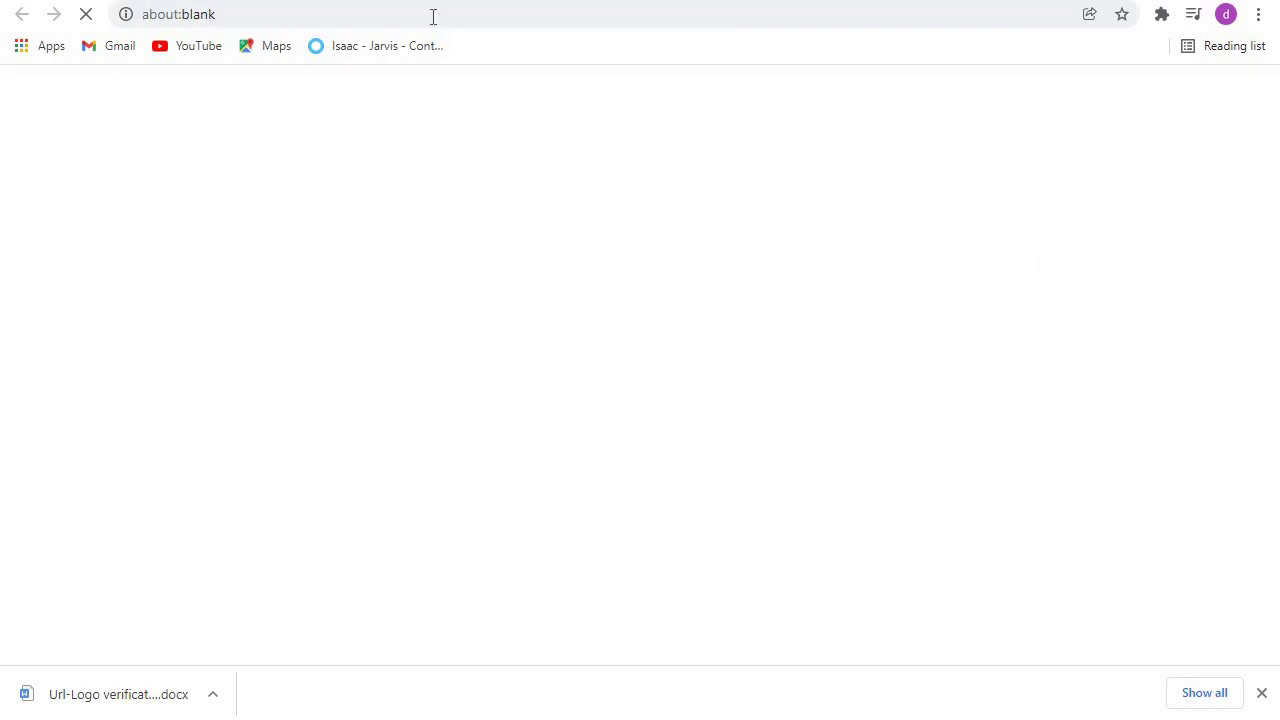
{"action": "left_click", "coordinate": [400, 1]}
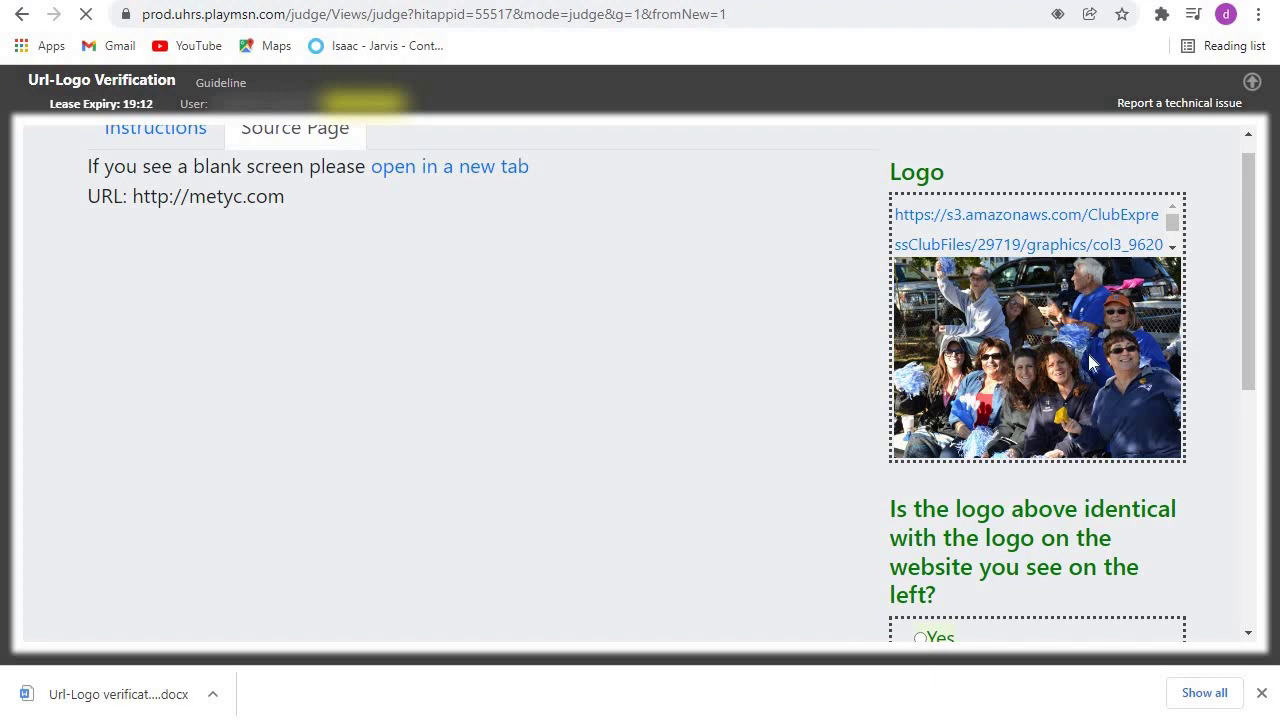
{"action": "key", "text": "ctrl+Tab"}
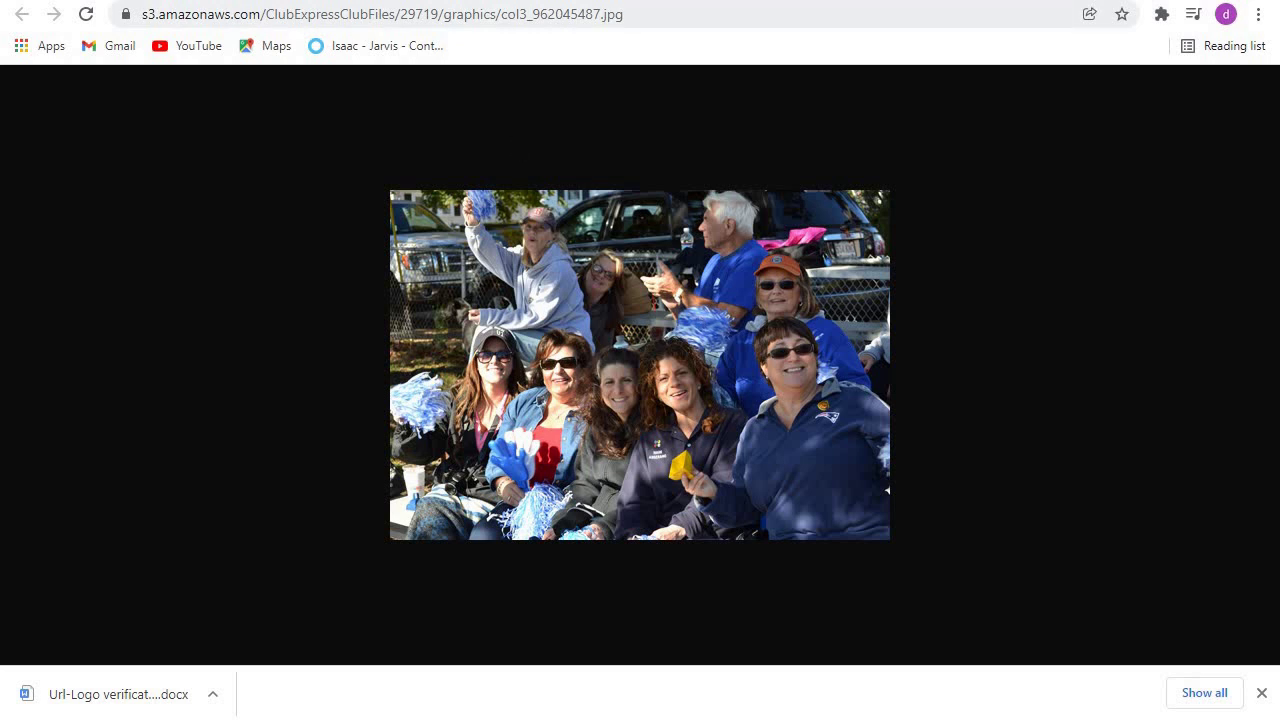
Step: Return from the logo image to the metyc.com HIT, answer it with Logo Not Found and submit it
{"action": "key", "text": "ctrl+w"}
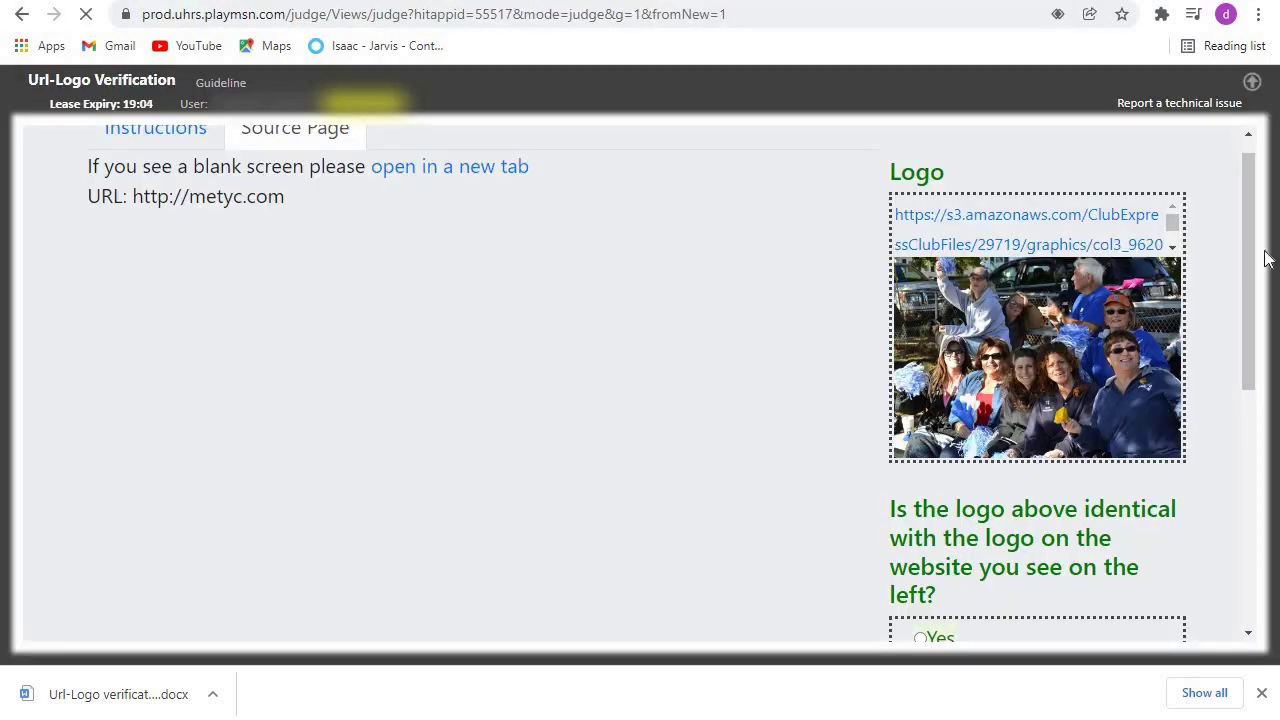
{"action": "left_click_drag", "start_coordinate": [1249, 251], "coordinate": [1262, 430]}
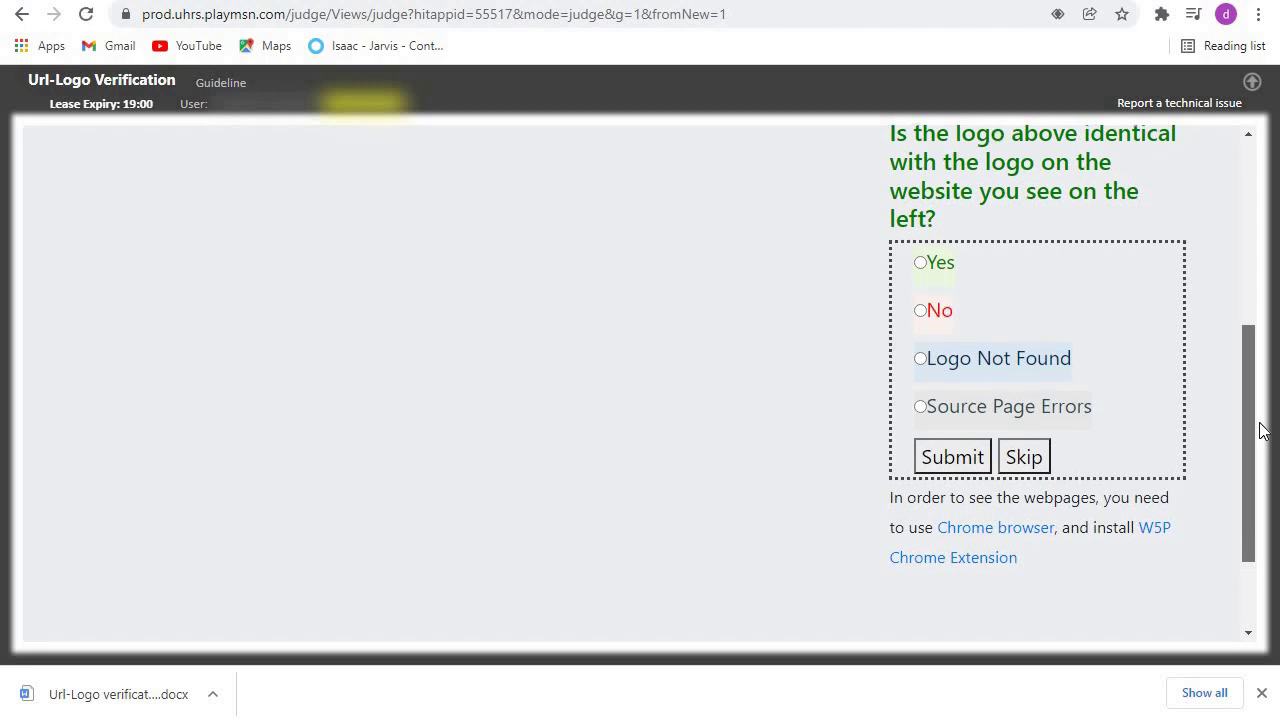
{"action": "left_click_drag", "start_coordinate": [1260, 424], "coordinate": [1260, 427]}
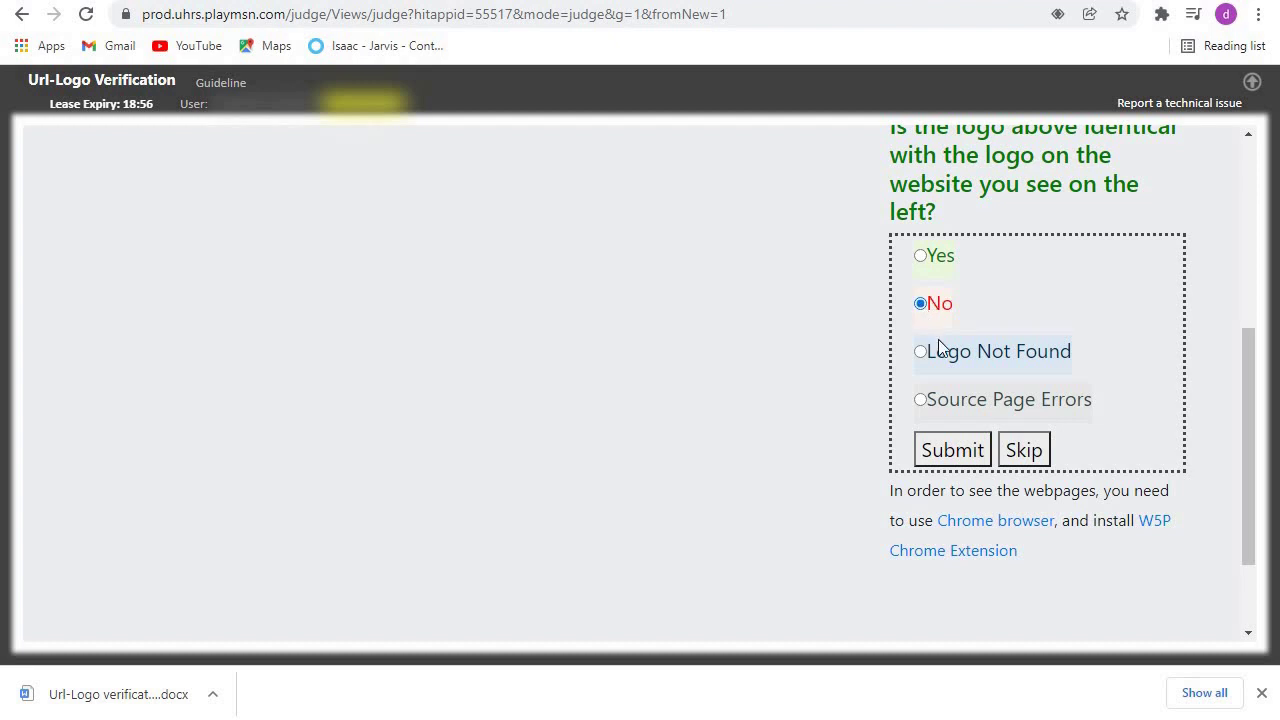
{"action": "left_click_drag", "start_coordinate": [1248, 428], "coordinate": [1037, 419]}
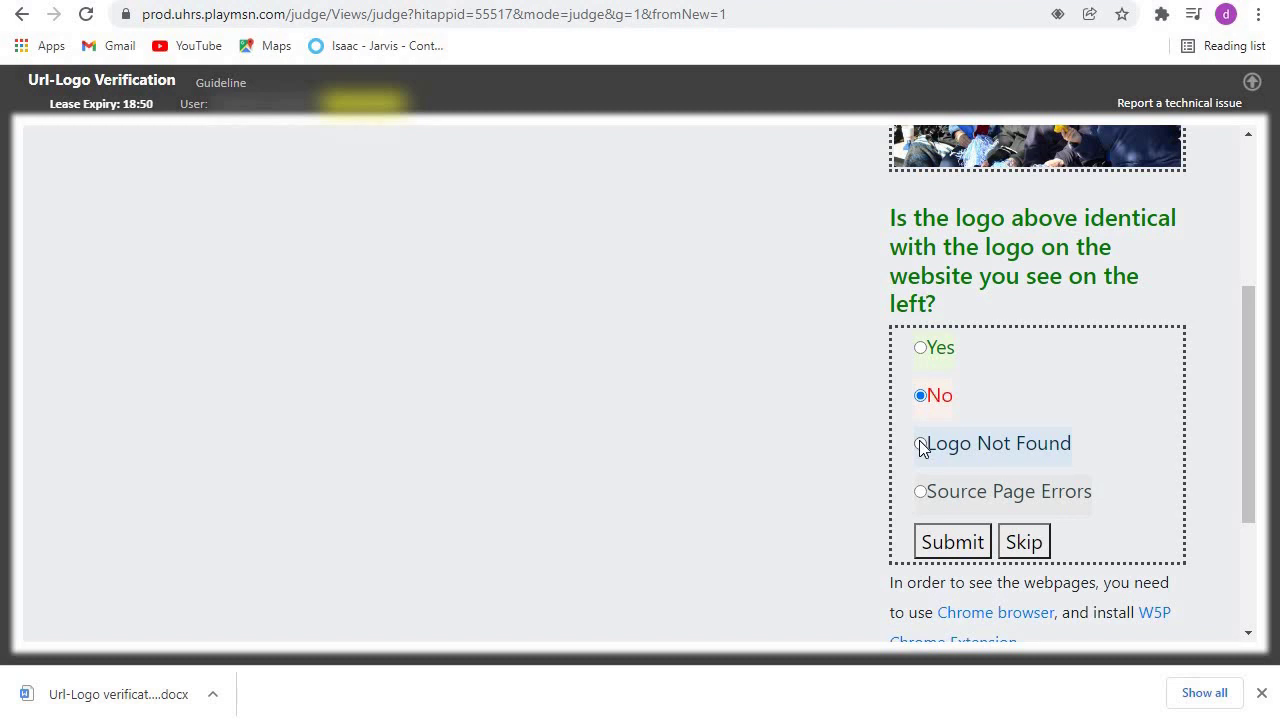
{"action": "left_click_drag", "start_coordinate": [1249, 403], "coordinate": [1249, 451]}
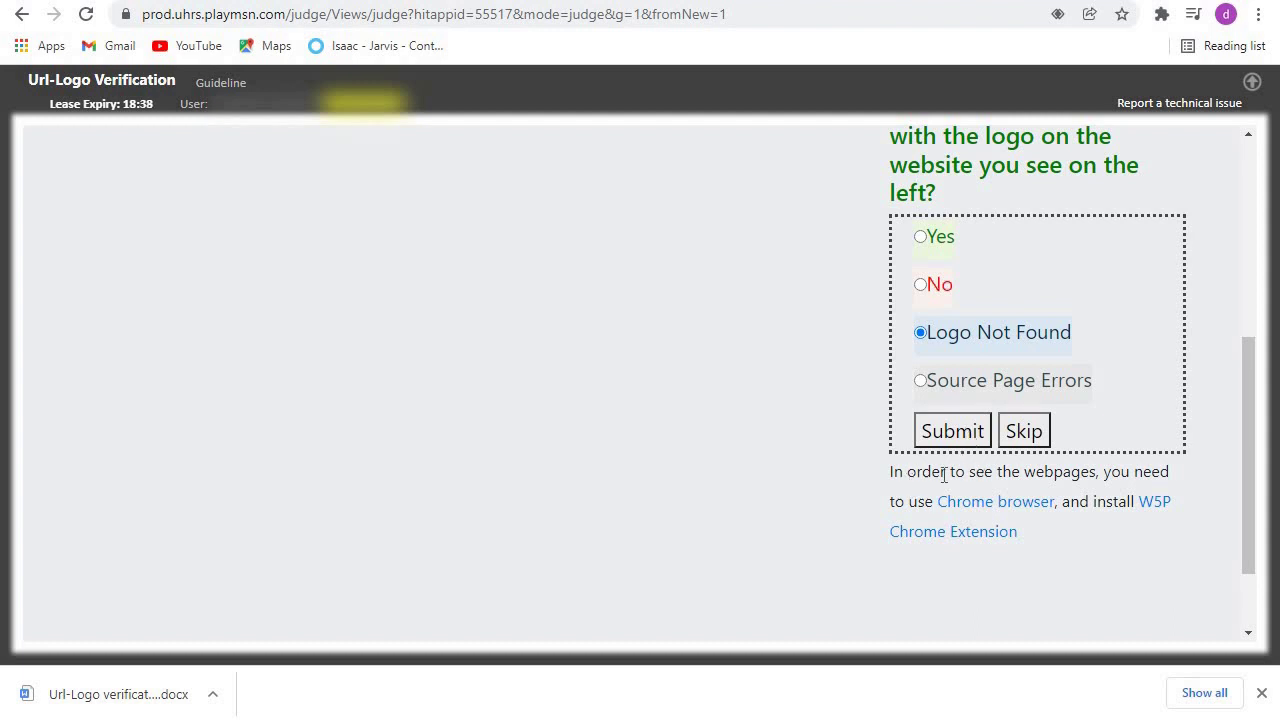
{"action": "left_click", "coordinate": [952, 430]}
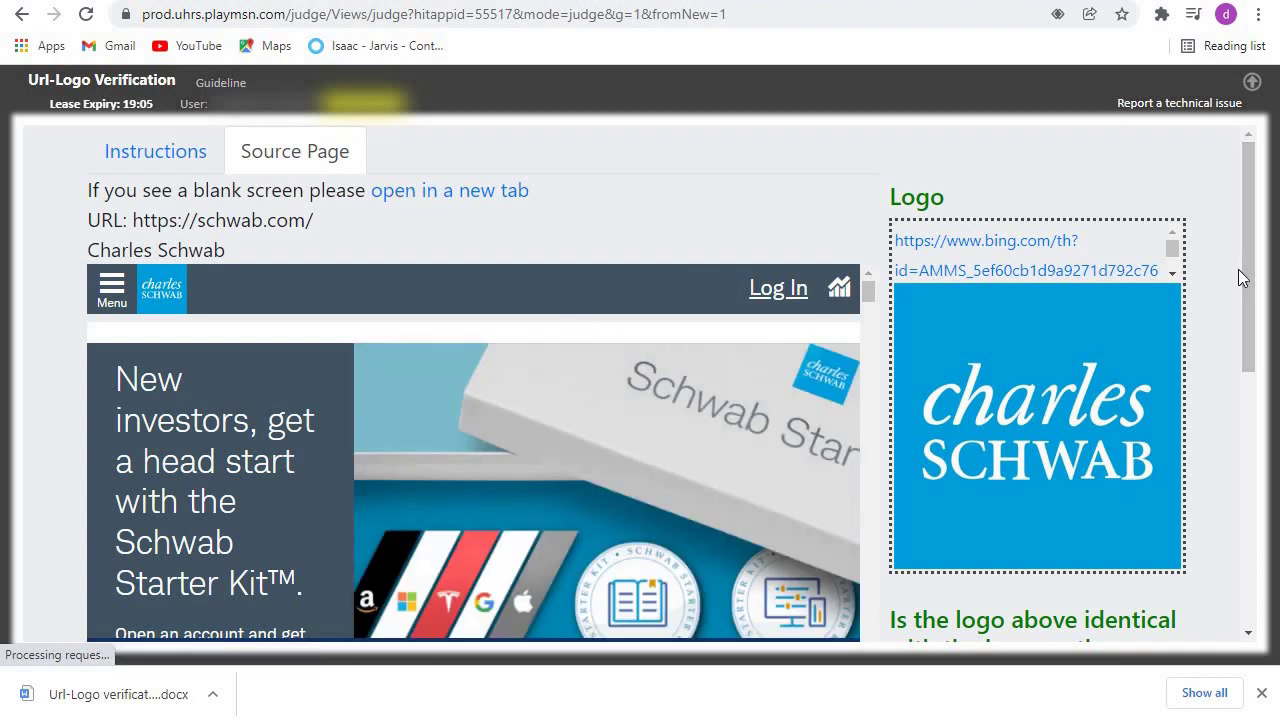
Step: Compare the given Charles Schwab logo with the one on schwab.com, answer the HIT with Yes and submit it
{"action": "scroll", "coordinate": [1247, 280], "scroll_direction": "down", "scroll_amount": 1}
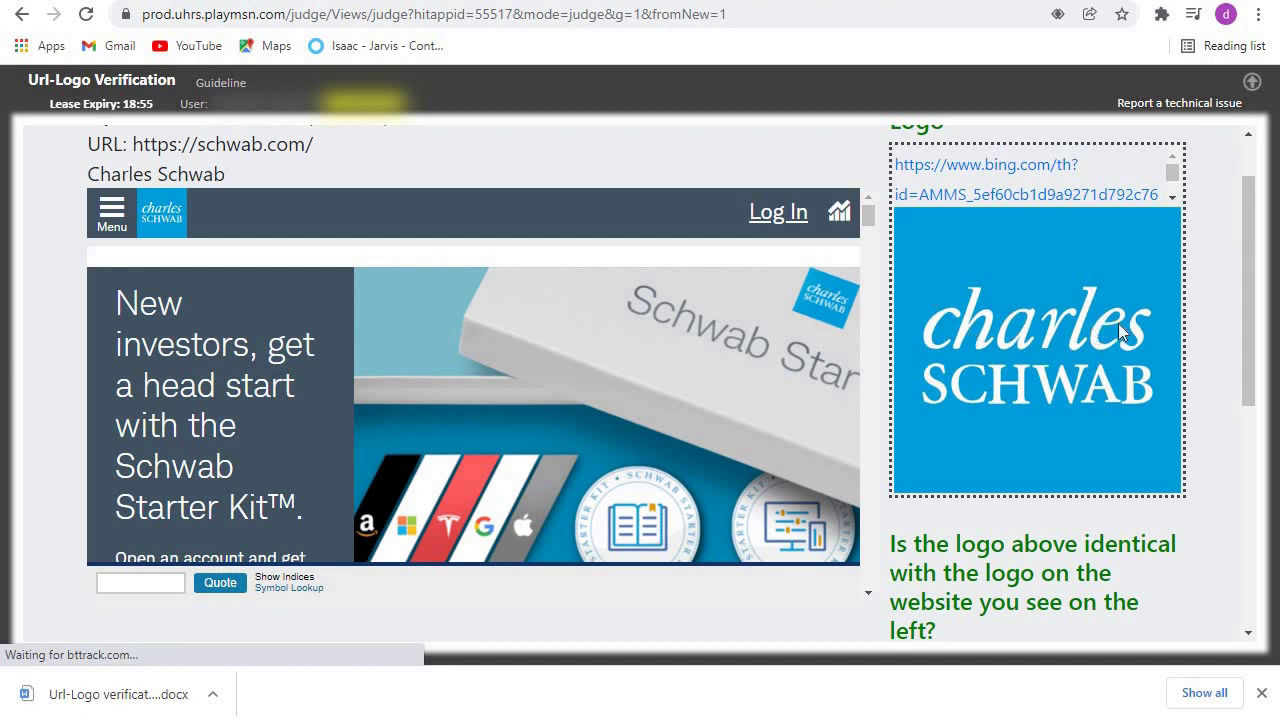
{"action": "mouse_move", "coordinate": [1241, 322]}
{"action": "left_mouse_down"}
{"action": "mouse_move", "coordinate": [1248, 300]}
{"action": "mouse_move", "coordinate": [1254, 350]}
{"action": "mouse_move", "coordinate": [1246, 309]}
{"action": "left_mouse_up"}
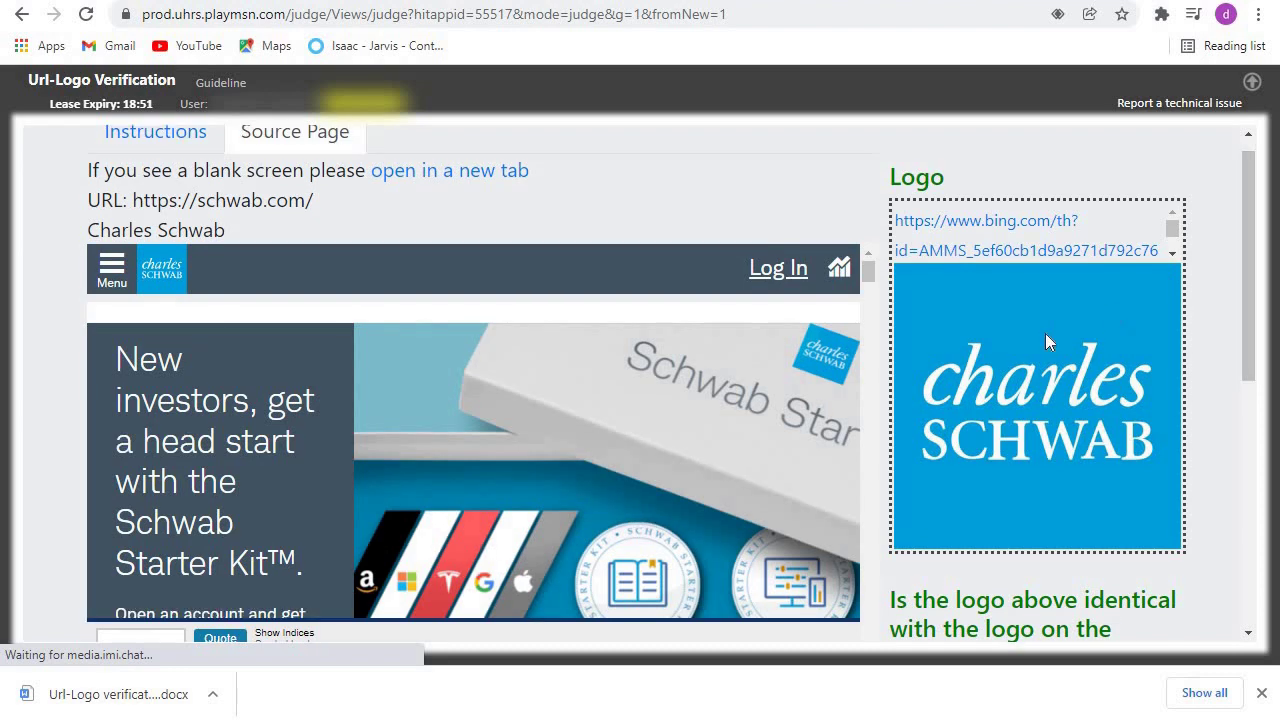
{"action": "left_click_drag", "start_coordinate": [1251, 237], "coordinate": [1252, 330]}
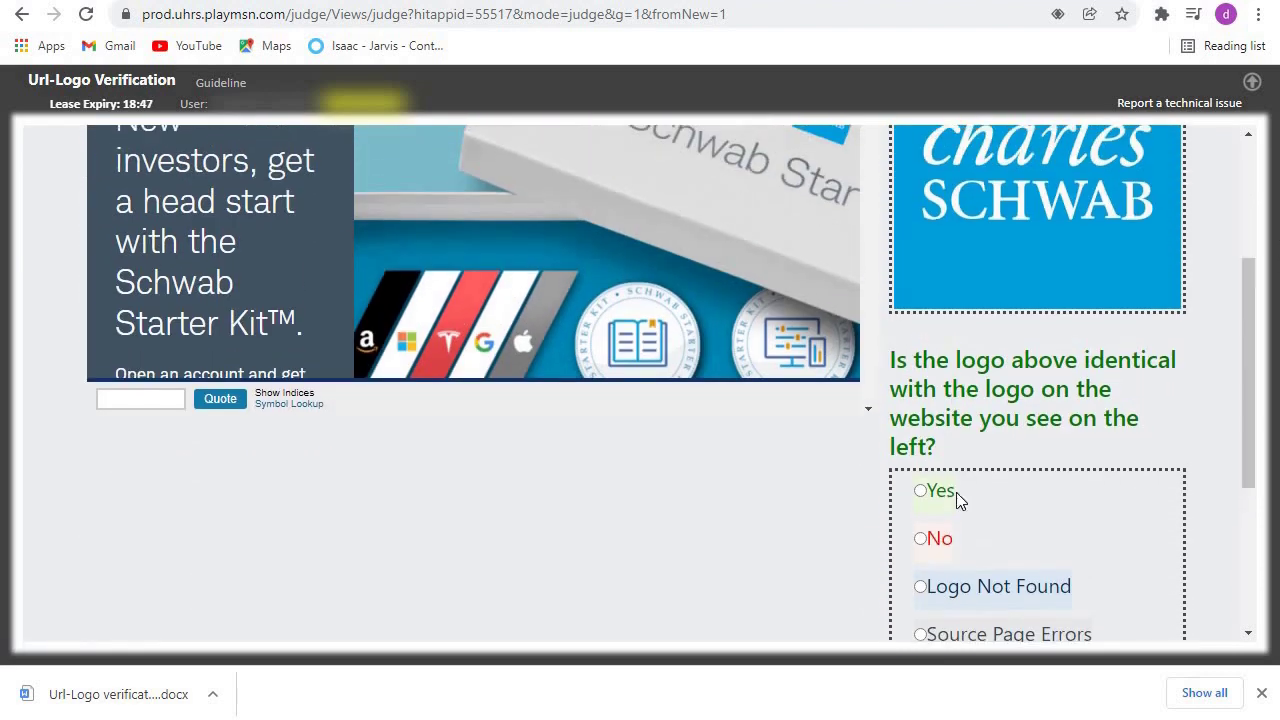
{"action": "left_click", "coordinate": [920, 491]}
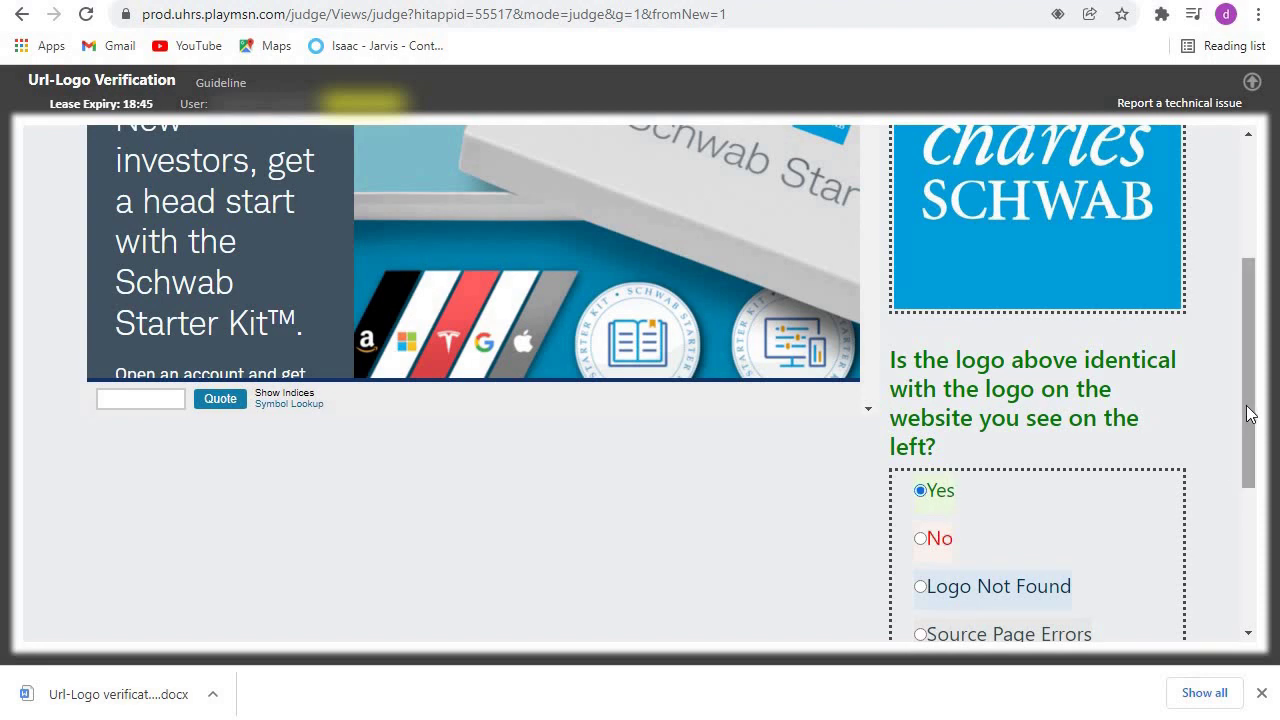
{"action": "left_click_drag", "start_coordinate": [1246, 409], "coordinate": [1151, 494]}
{"action": "left_click", "coordinate": [955, 506]}
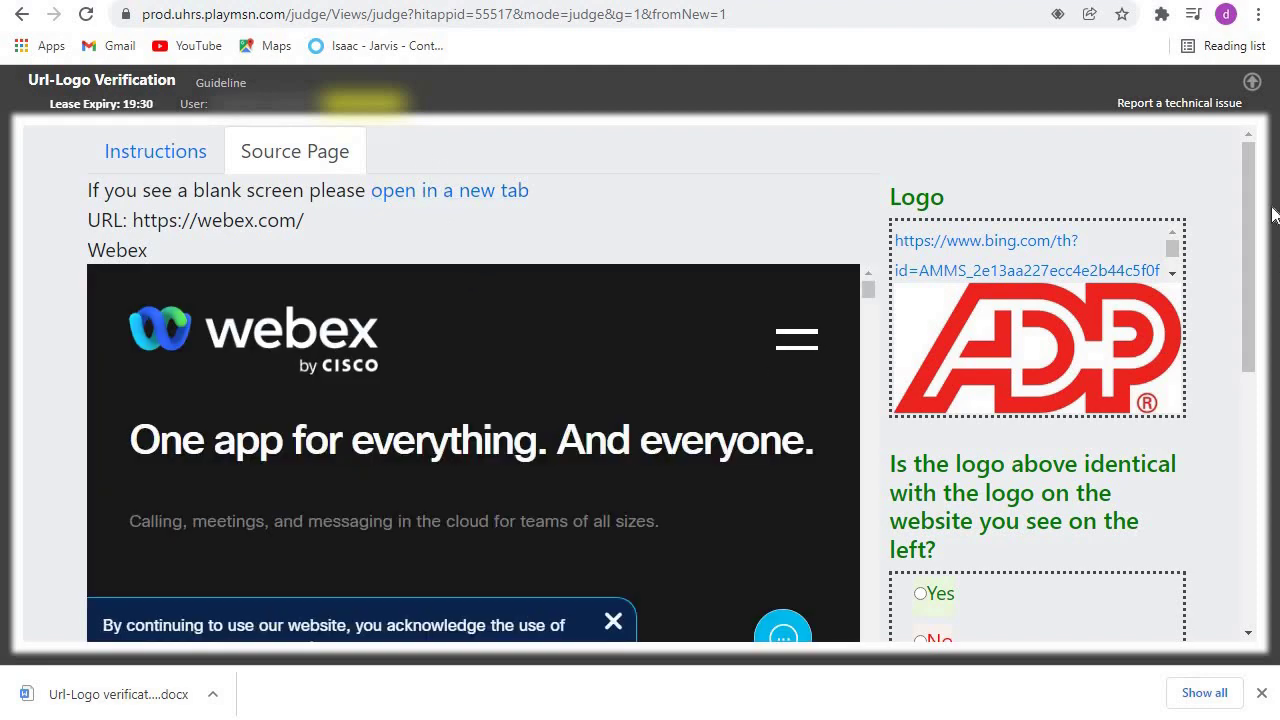
Step: Open the webex.com source page in a new tab, look through it for the given ADP logo, and return to the HIT
{"action": "scroll", "coordinate": [1249, 217], "scroll_direction": "down", "scroll_amount": 2}
{"action": "scroll", "coordinate": [1249, 217], "scroll_direction": "up", "scroll_amount": 2}
{"action": "left_click", "coordinate": [422, 191]}
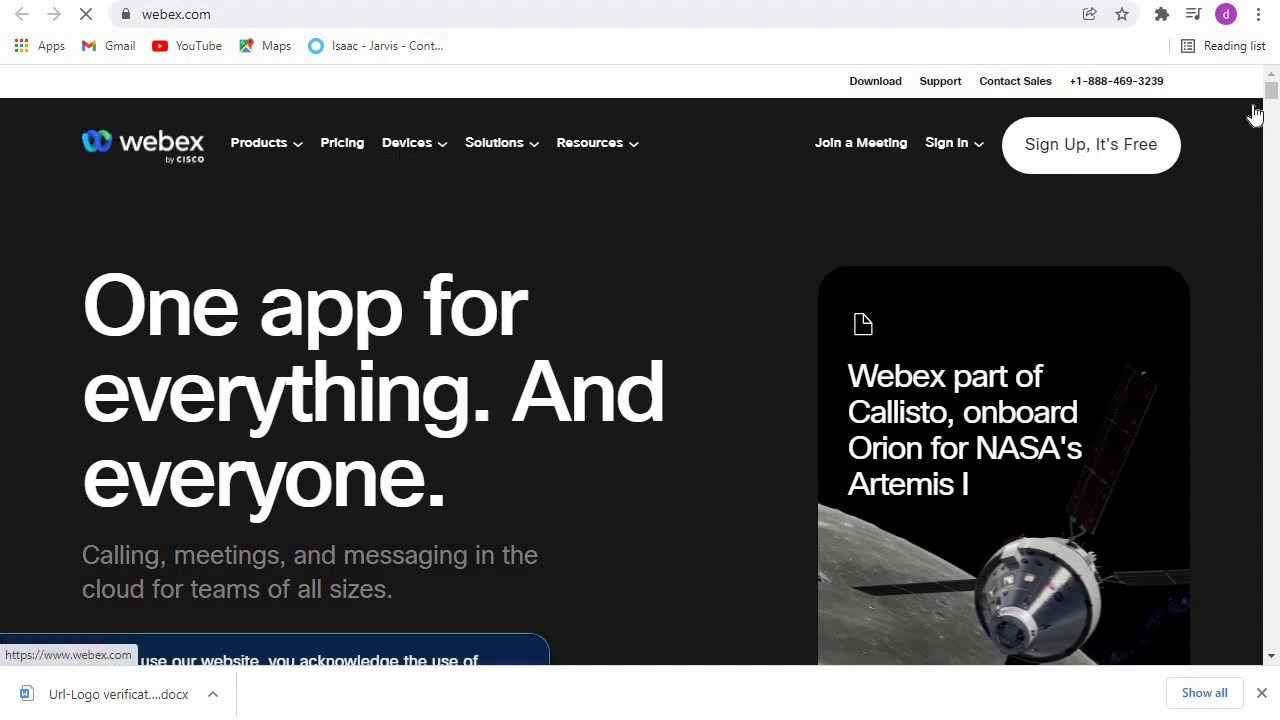
{"action": "left_click_drag", "start_coordinate": [1268, 94], "coordinate": [1276, 161]}
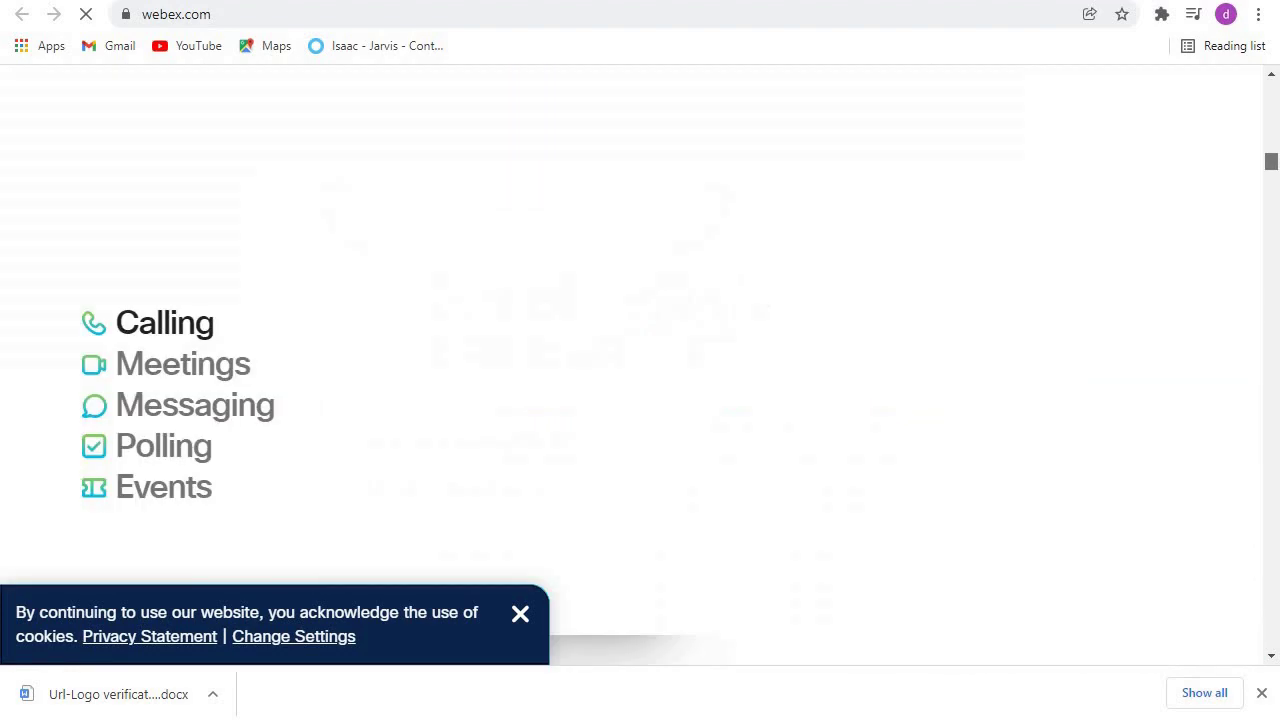
{"action": "key", "text": "ctrl+w"}
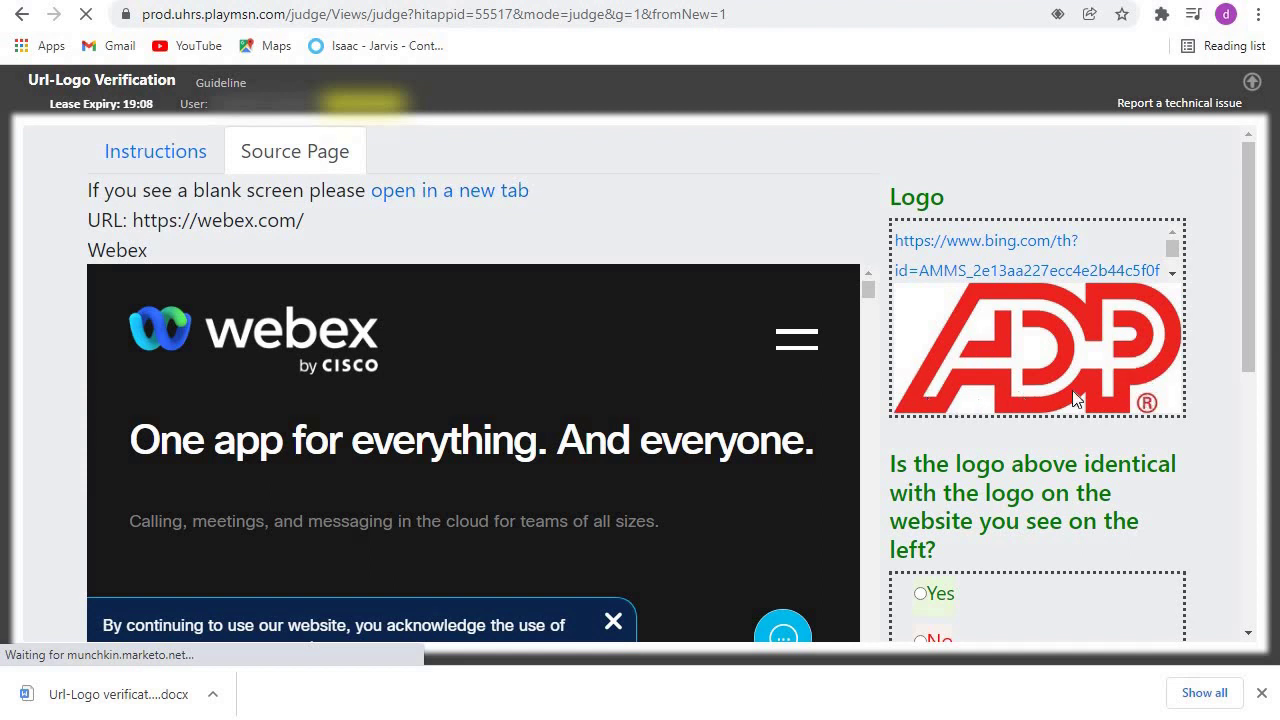
Step: Answer the Webex HIT with No and submit it
{"action": "left_click_drag", "start_coordinate": [1249, 253], "coordinate": [1258, 350]}
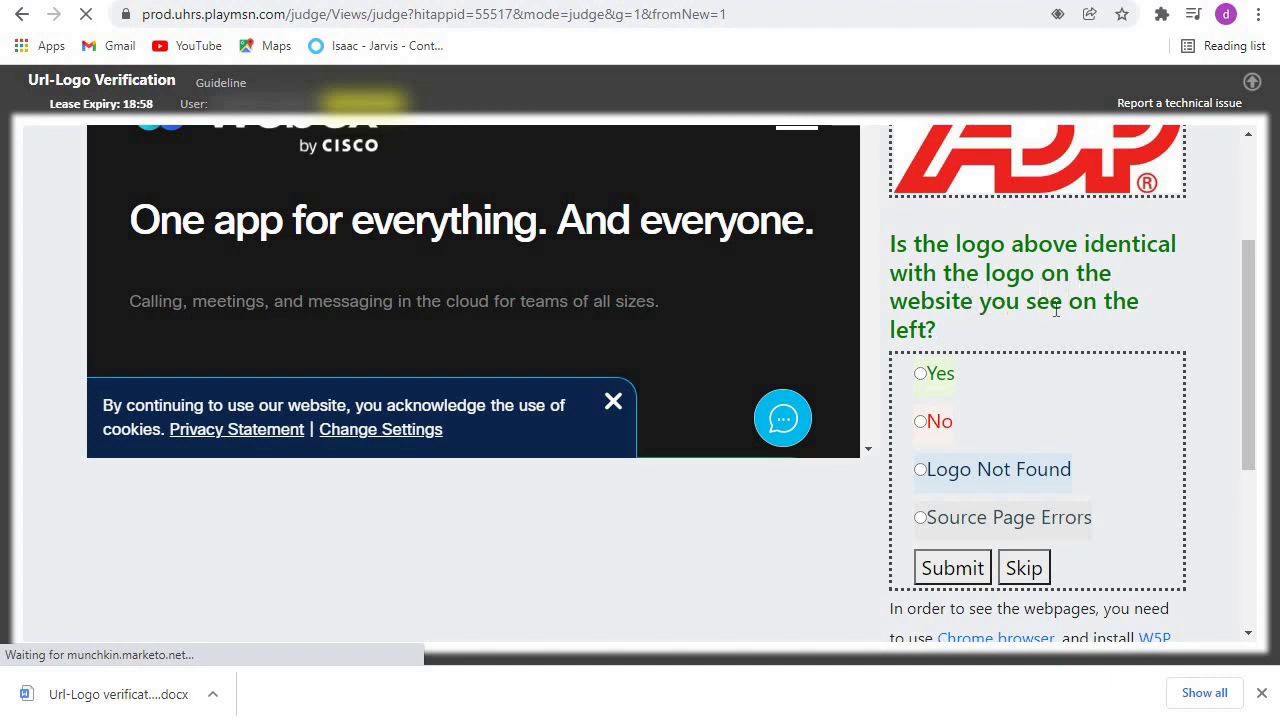
{"action": "left_click_drag", "start_coordinate": [1250, 337], "coordinate": [1248, 403]}
{"action": "left_click", "coordinate": [924, 426]}
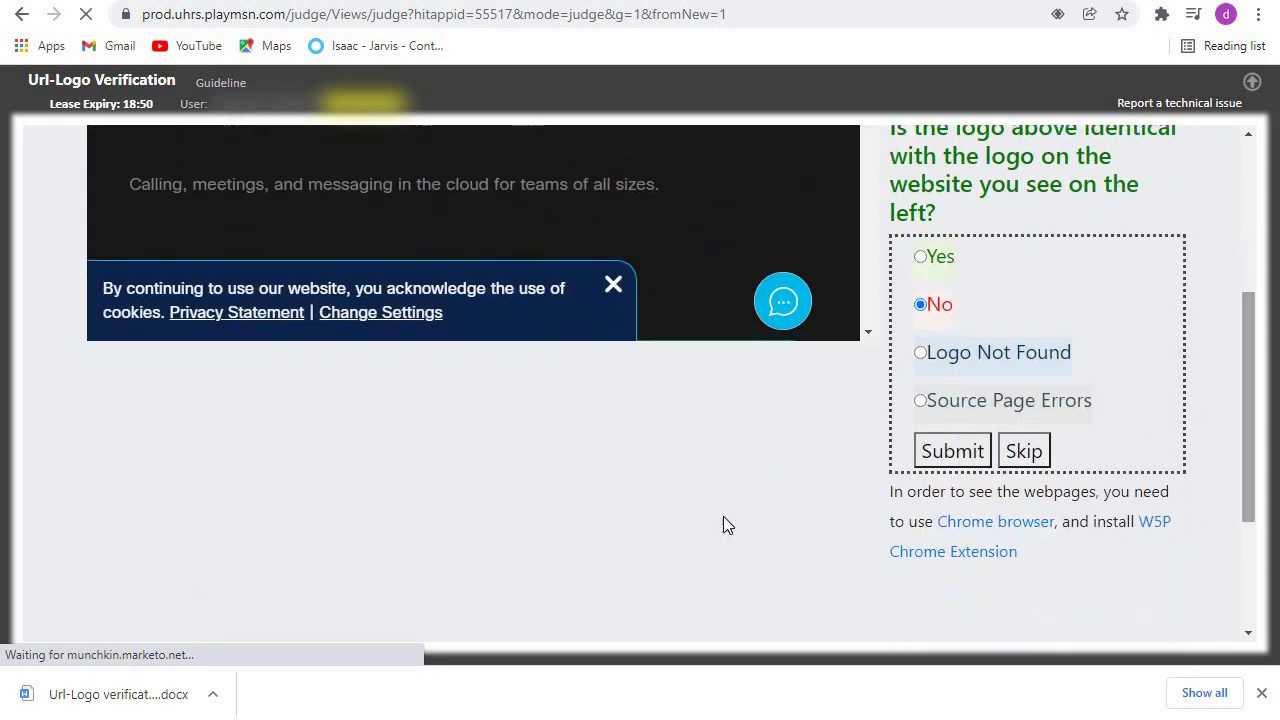
{"action": "left_click", "coordinate": [946, 452]}
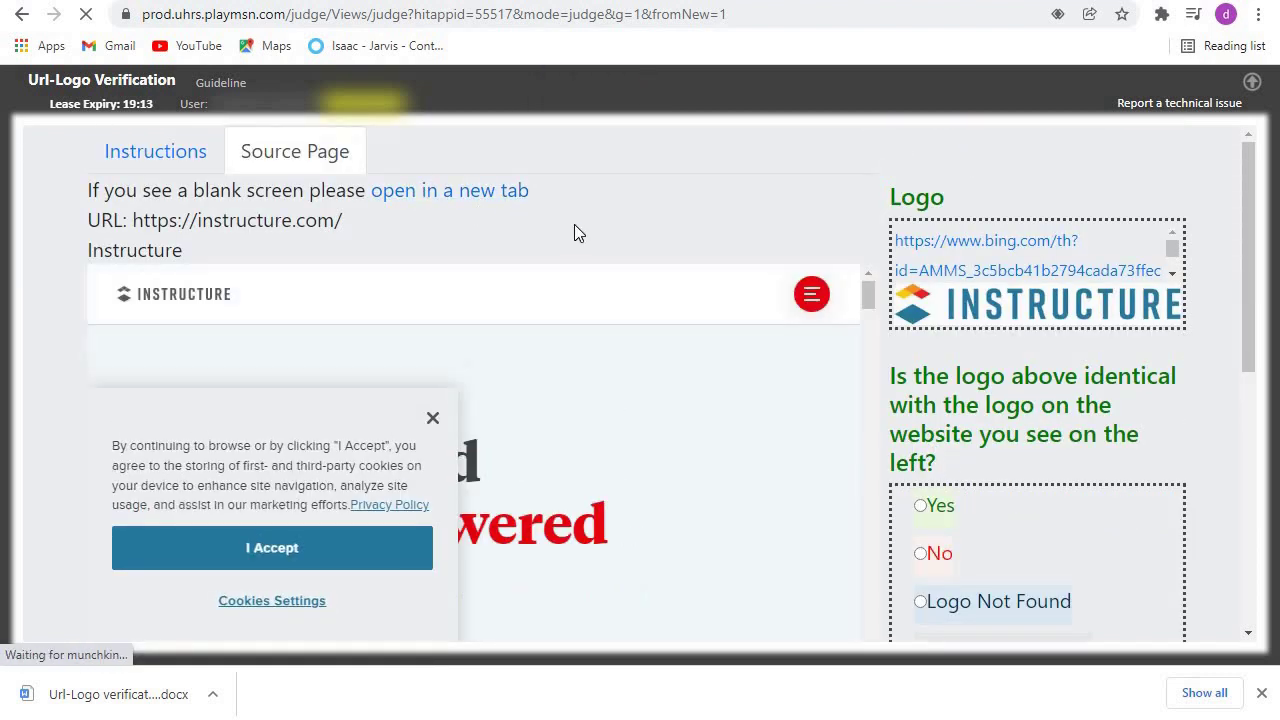
Step: Dismiss the cookie notice on the Instructure source page and open the page in a new tab to compare its logo with the HIT's logo
{"action": "left_click", "coordinate": [432, 422]}
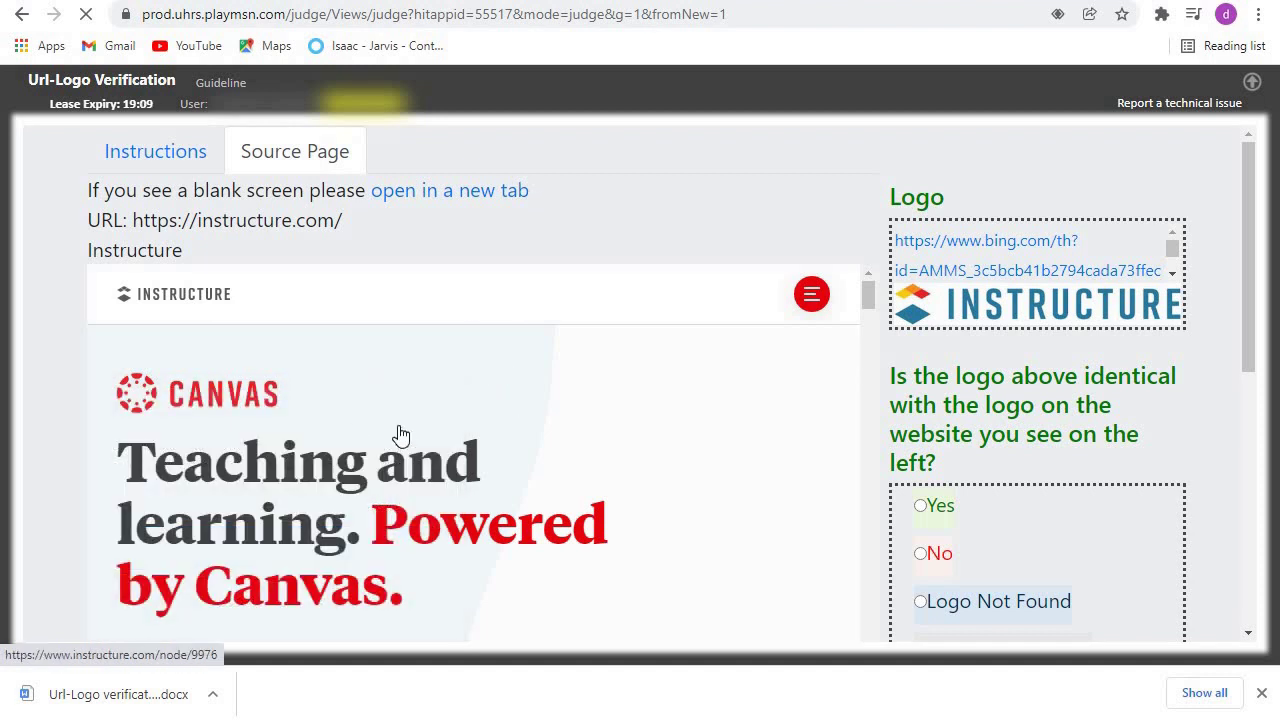
{"action": "left_click", "coordinate": [437, 191]}
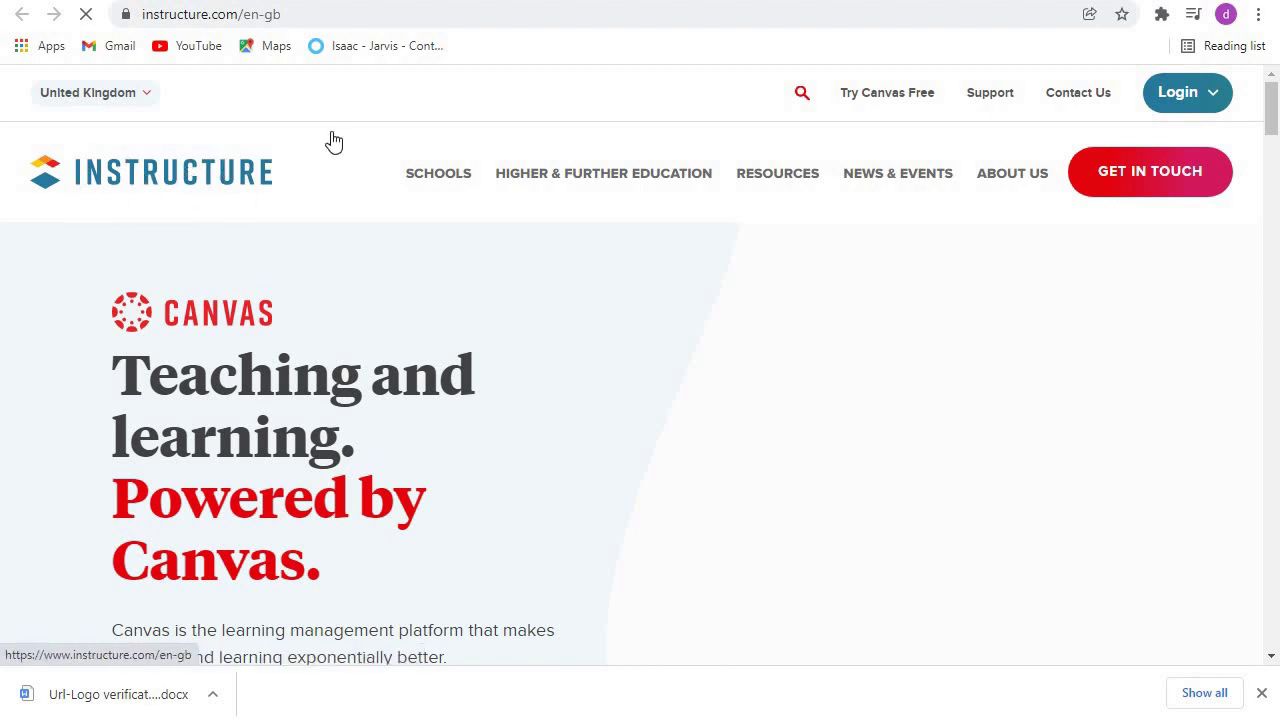
{"action": "key", "text": "ctrl+w"}
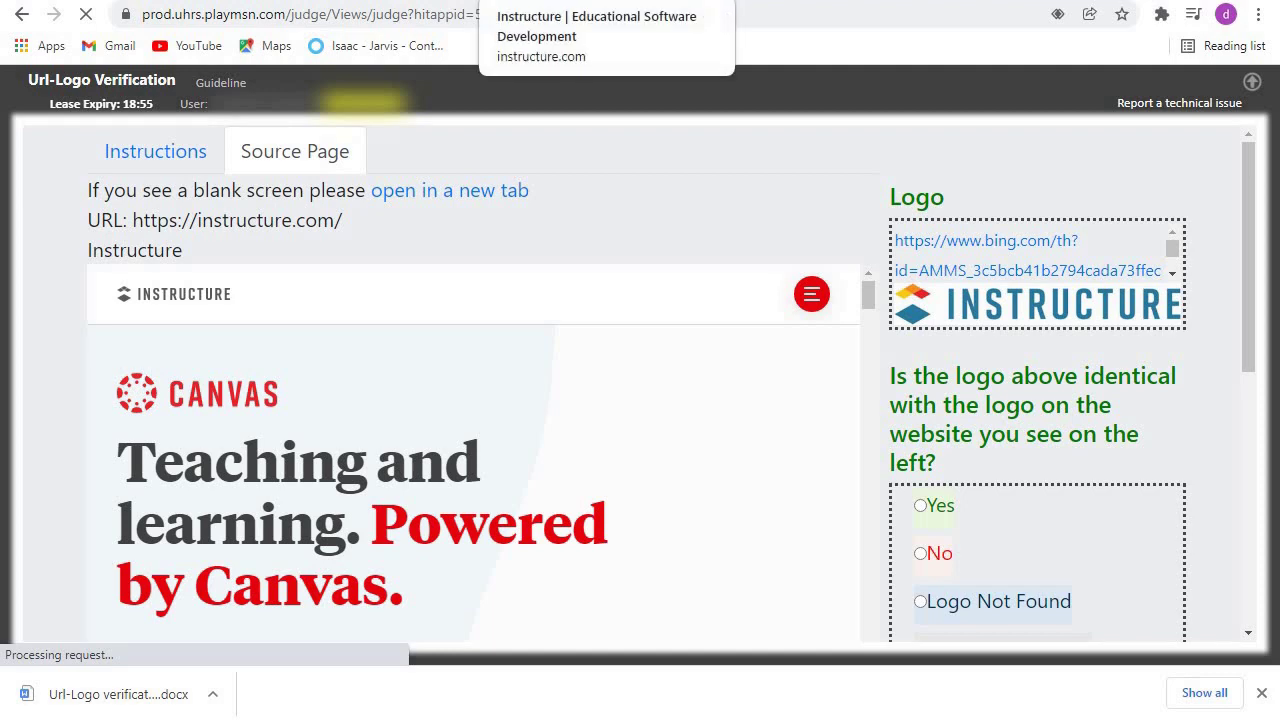
{"action": "left_click", "coordinate": [570, 1]}
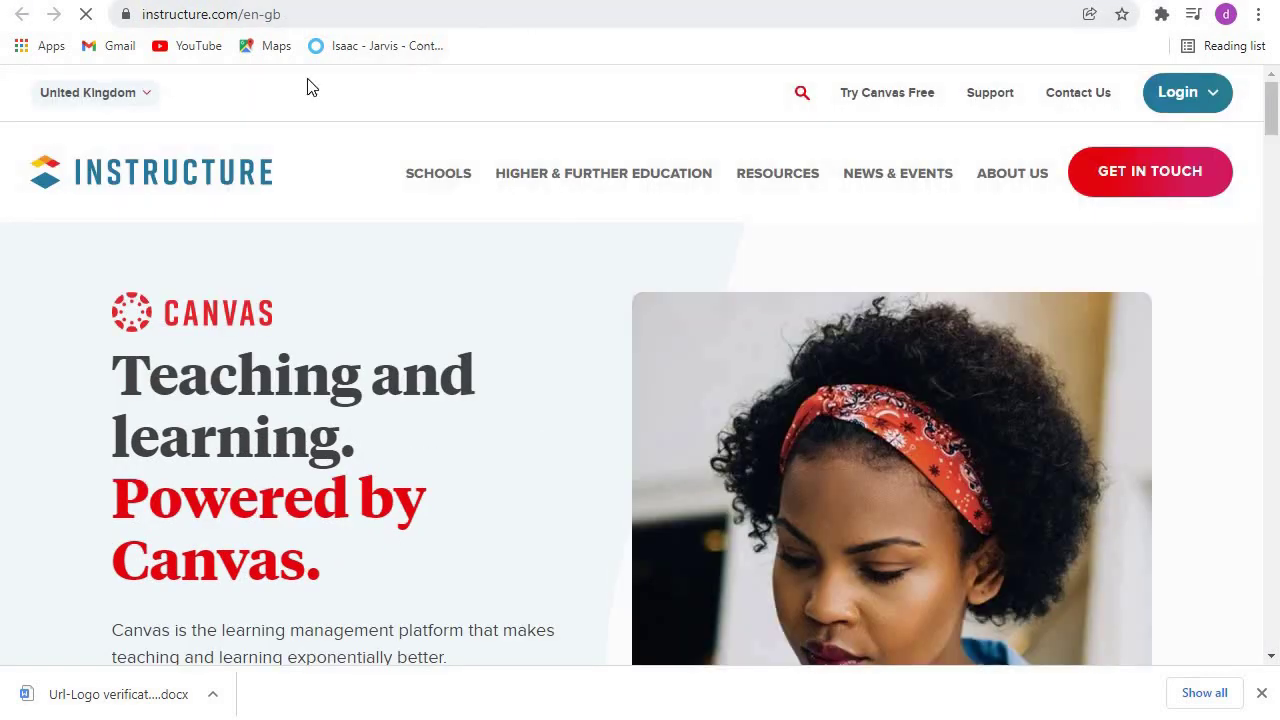
{"action": "key", "text": "ctrl+w"}
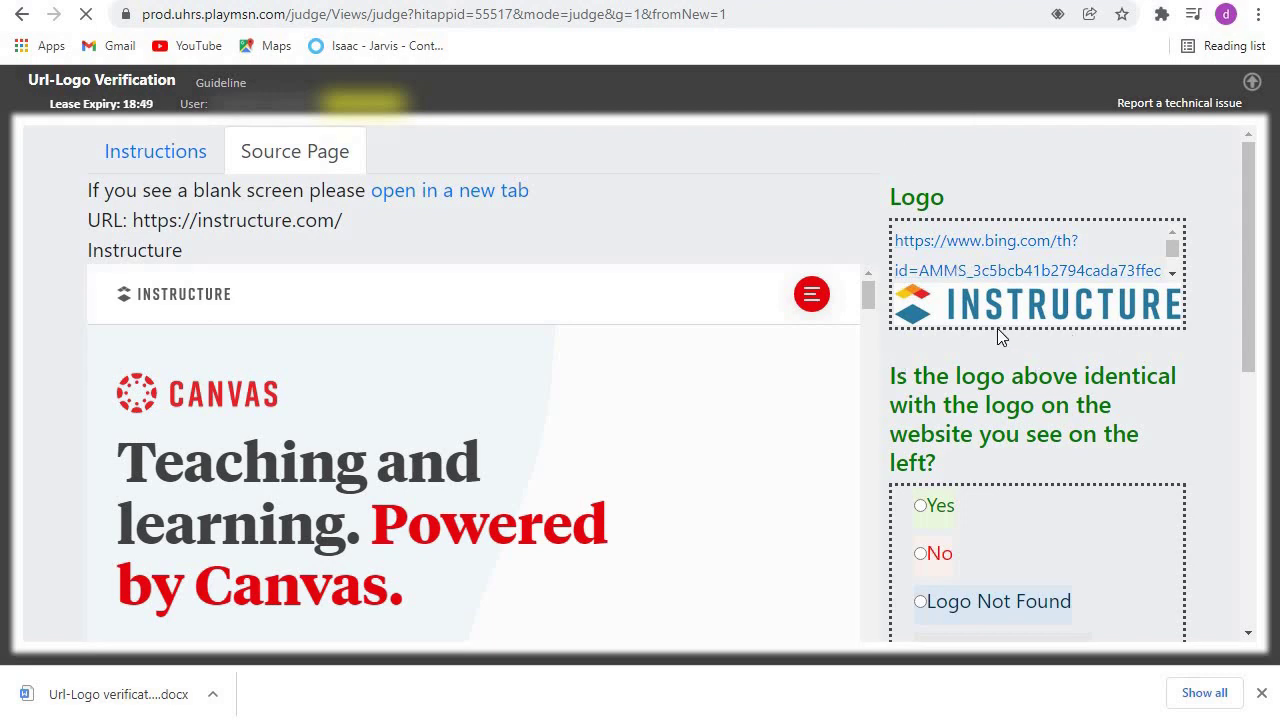
{"action": "left_click", "coordinate": [700, 1]}
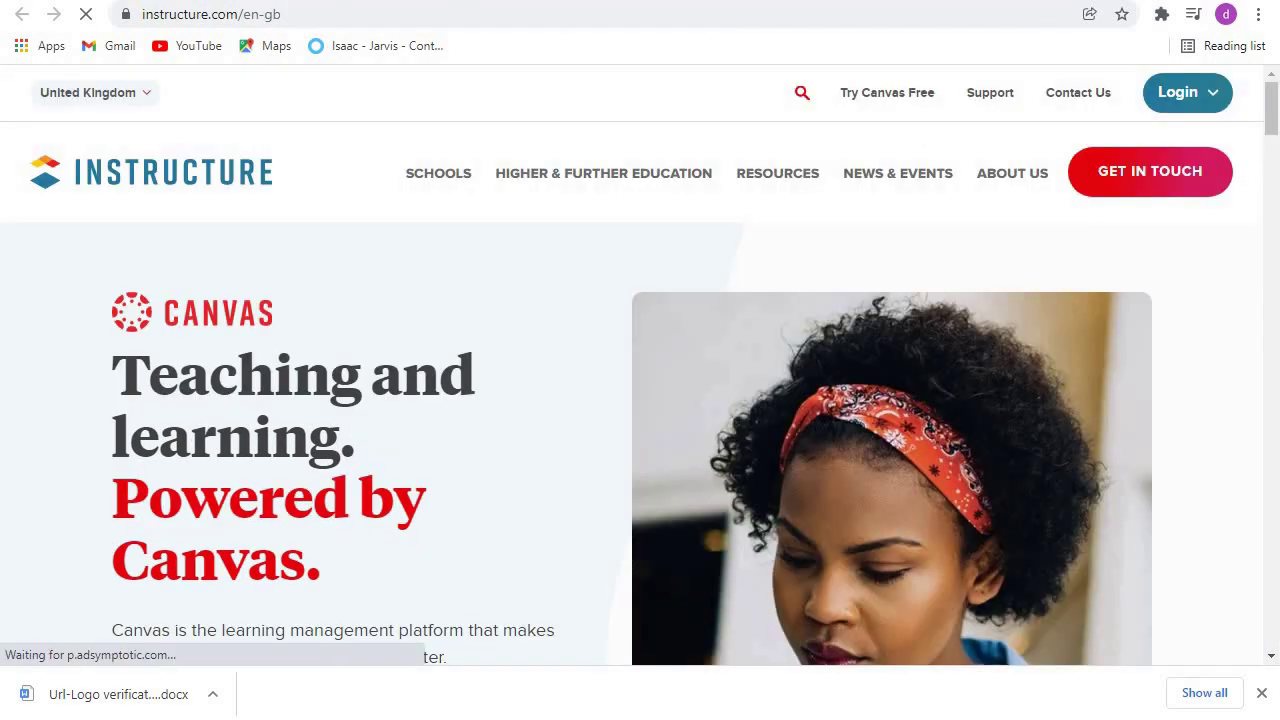
{"action": "key", "text": "ctrl+shift+Tab"}
Step: Answer the Instructure HIT with Yes and submit it
{"action": "left_click_drag", "start_coordinate": [1249, 246], "coordinate": [1257, 320]}
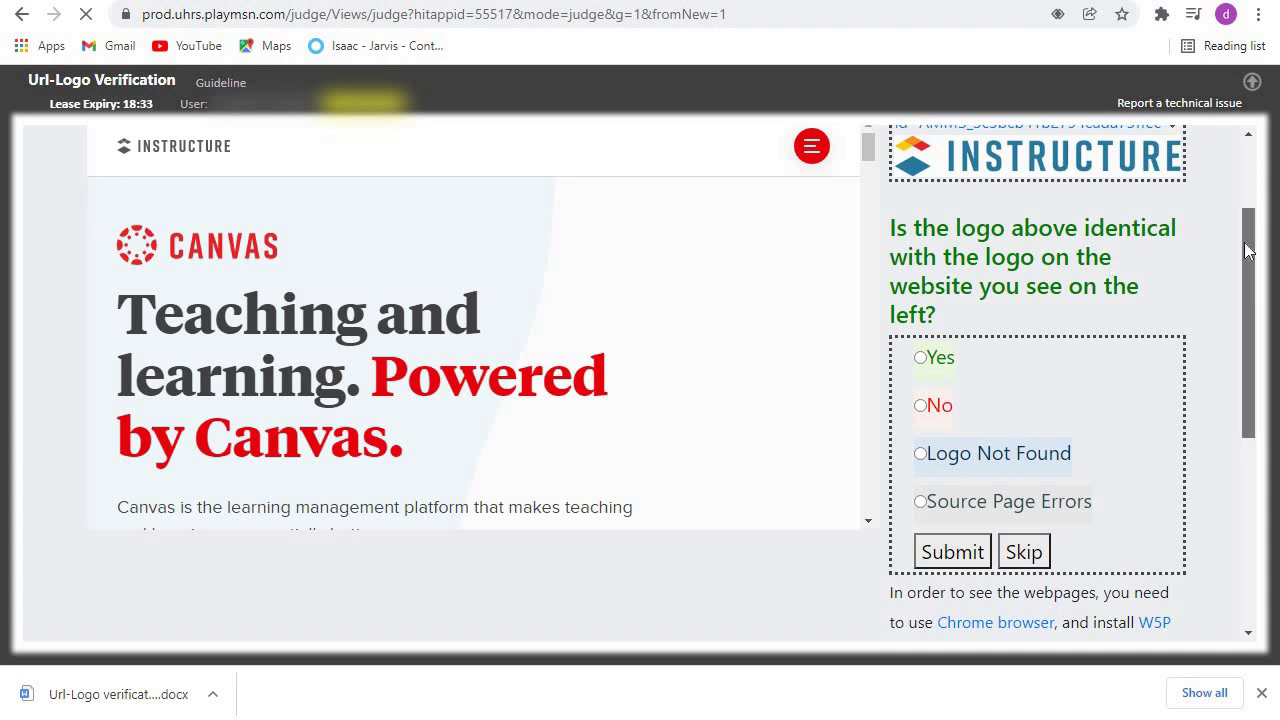
{"action": "scroll", "coordinate": [1000, 290], "scroll_direction": "up", "scroll_amount": 2}
{"action": "left_click", "coordinate": [921, 468]}
{"action": "scroll", "coordinate": [1254, 340], "scroll_direction": "down", "scroll_amount": 2}
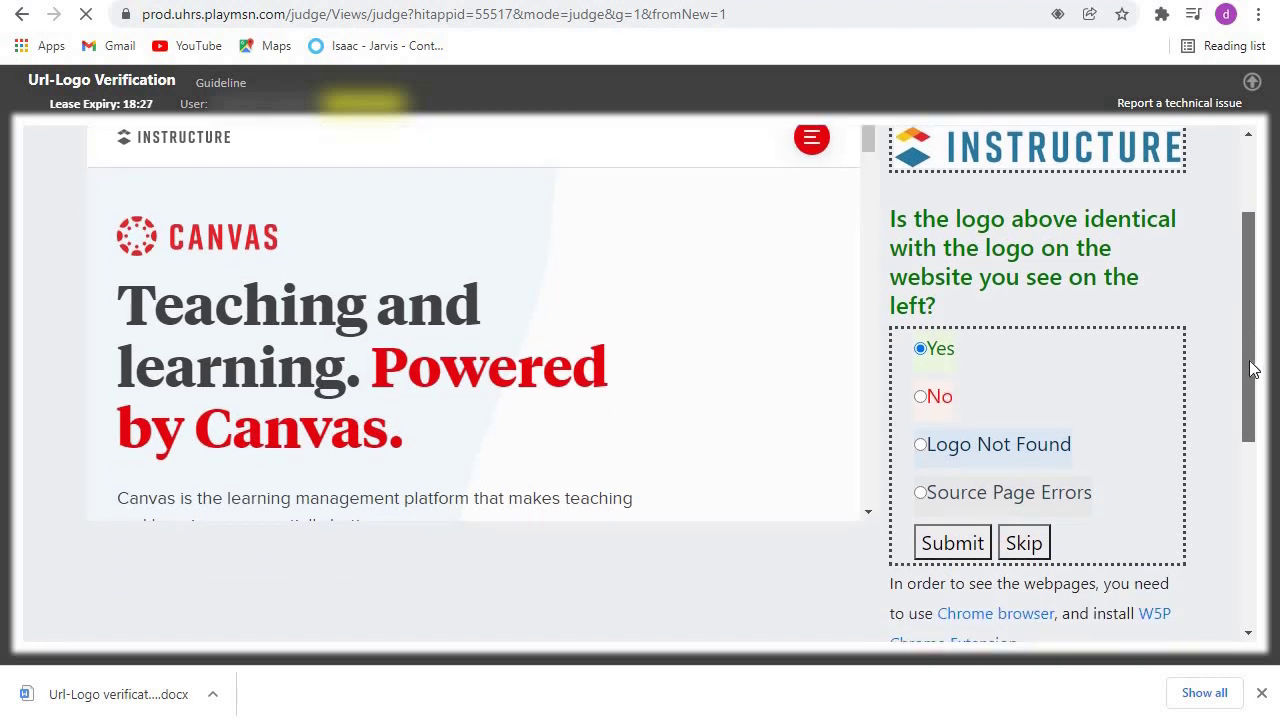
{"action": "mouse_move", "coordinate": [1254, 370]}
{"action": "left_mouse_down"}
{"action": "mouse_move", "coordinate": [1248, 414]}
{"action": "mouse_move", "coordinate": [1231, 374]}
{"action": "left_mouse_up"}
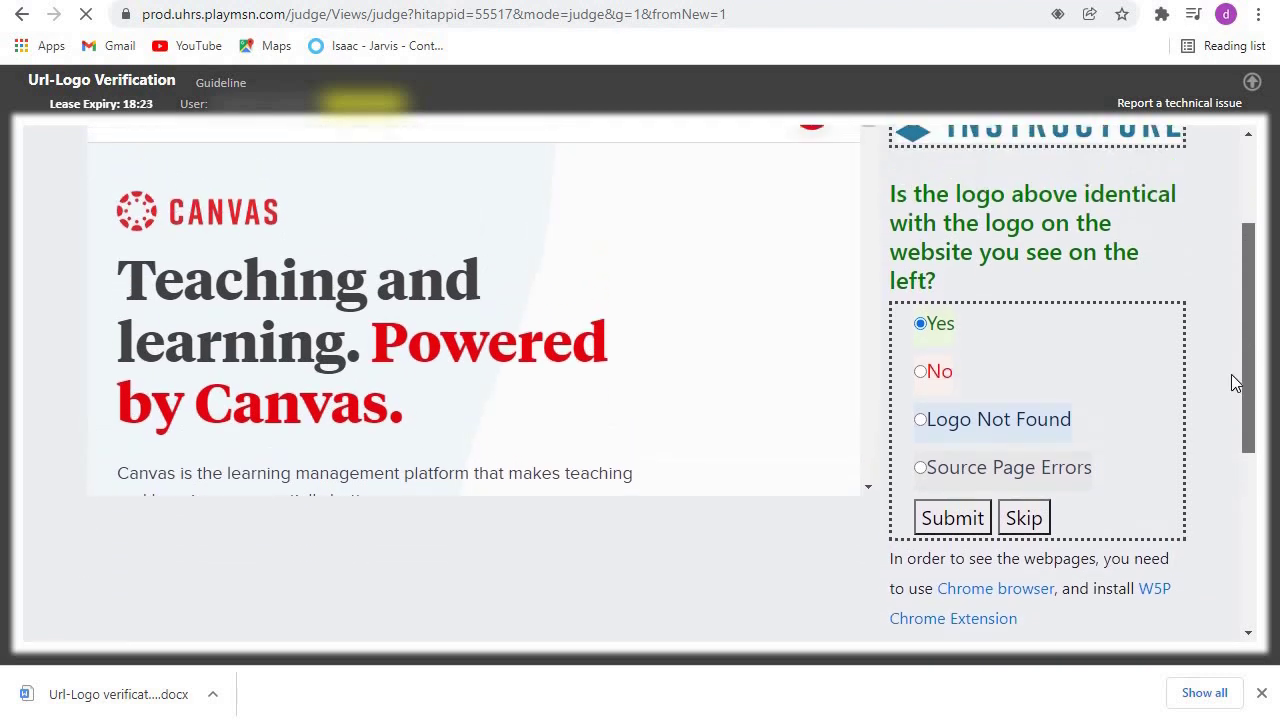
{"action": "left_click", "coordinate": [958, 518]}
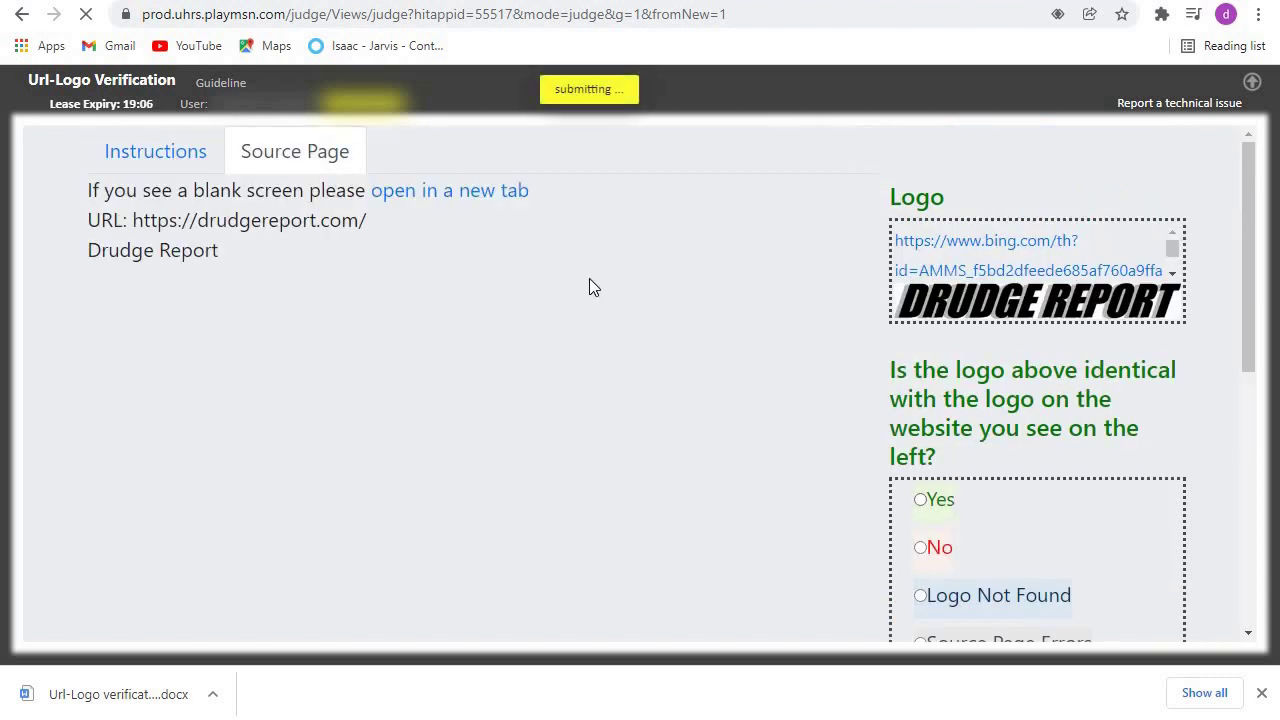
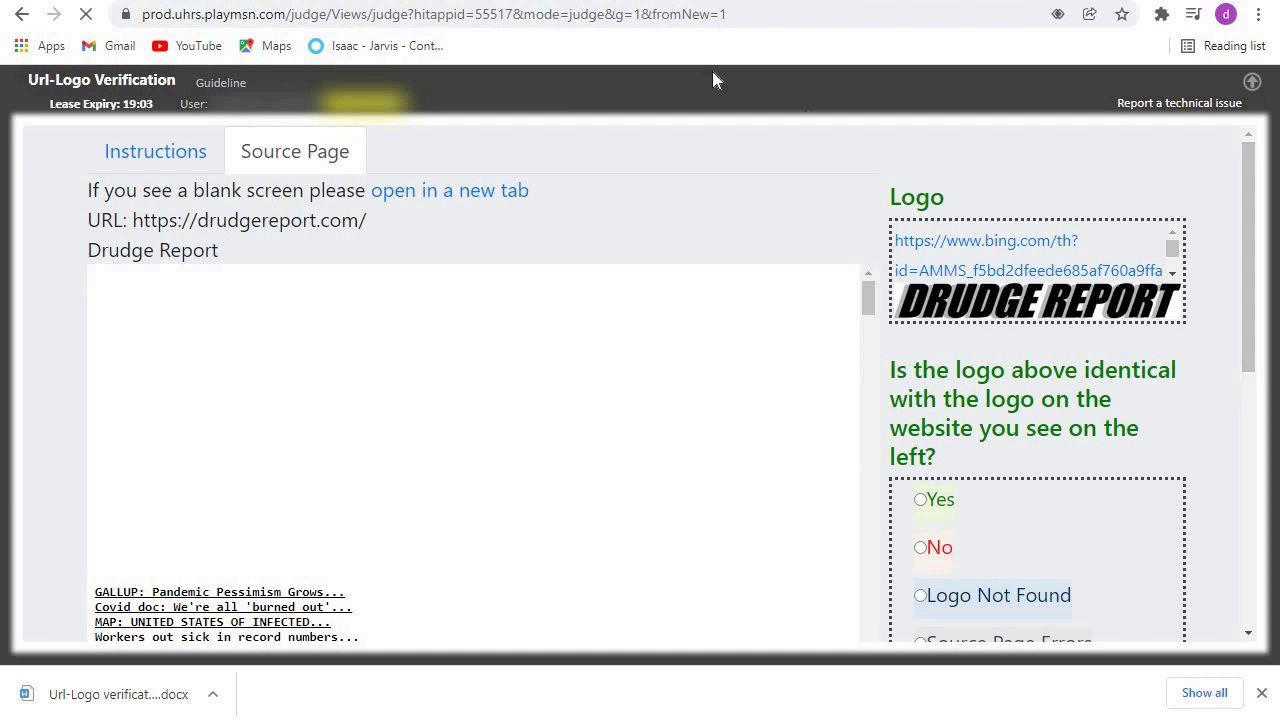
Step: Open the drudgereport.com source page in a new tab and look through it for the Drudge Report logo
{"action": "left_click", "coordinate": [458, 194]}
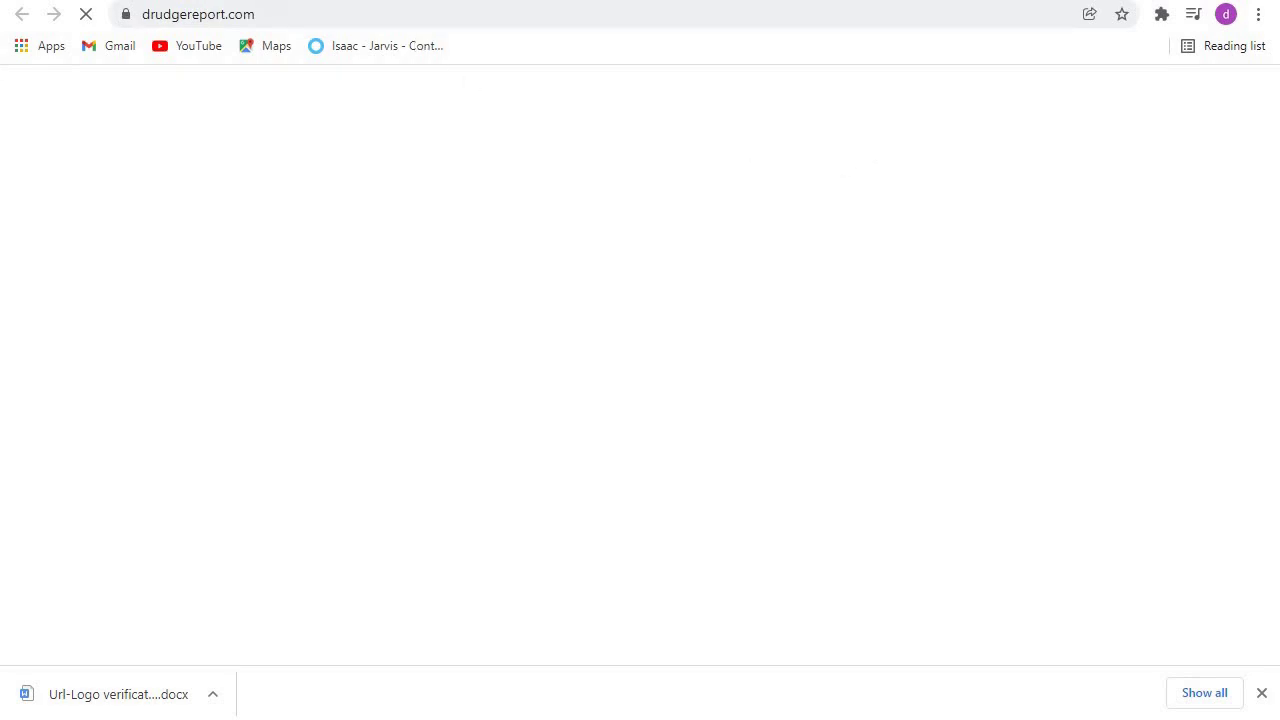
{"action": "key", "text": "ctrl+w"}
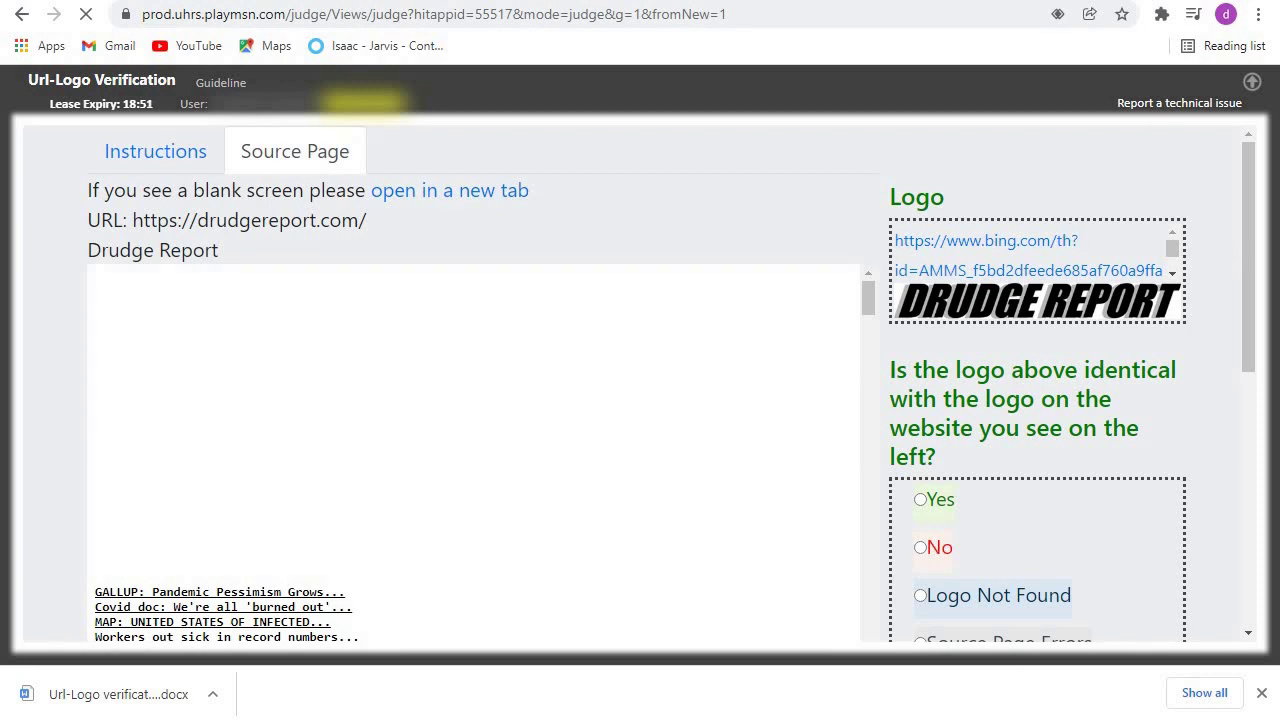
{"action": "left_click", "coordinate": [665, 1]}
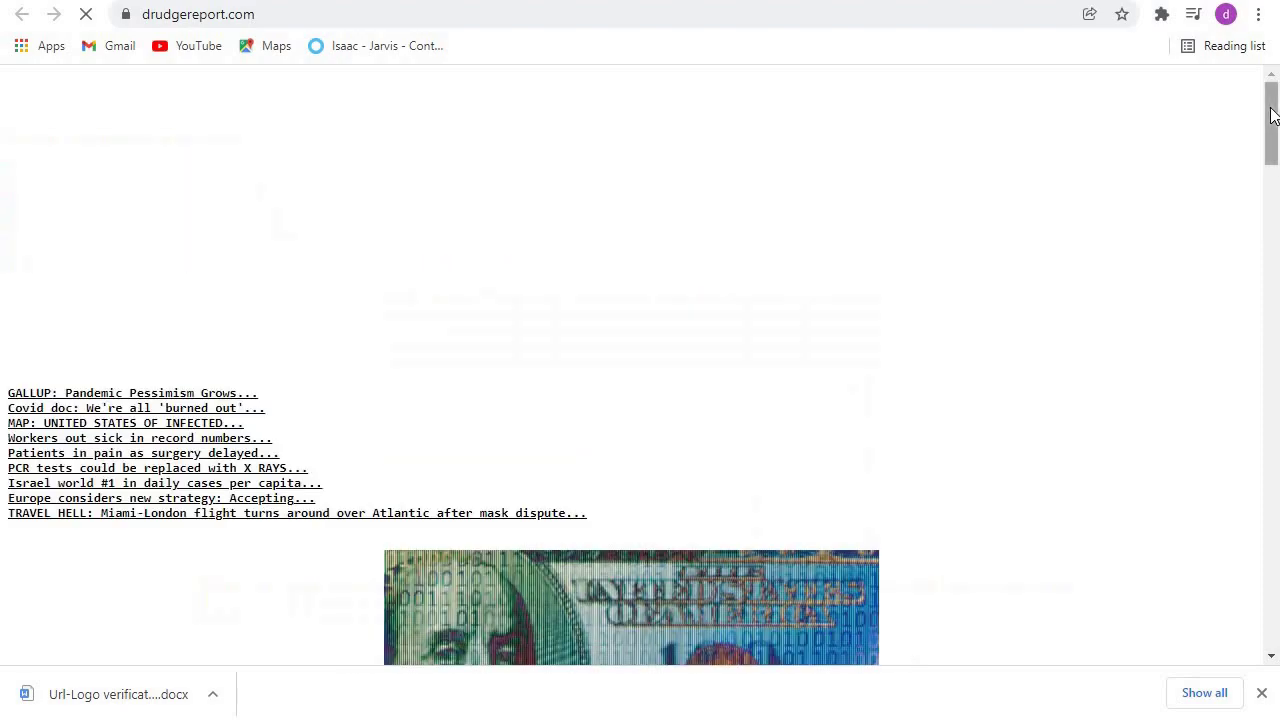
{"action": "left_click_drag", "start_coordinate": [1271, 108], "coordinate": [1275, 72]}
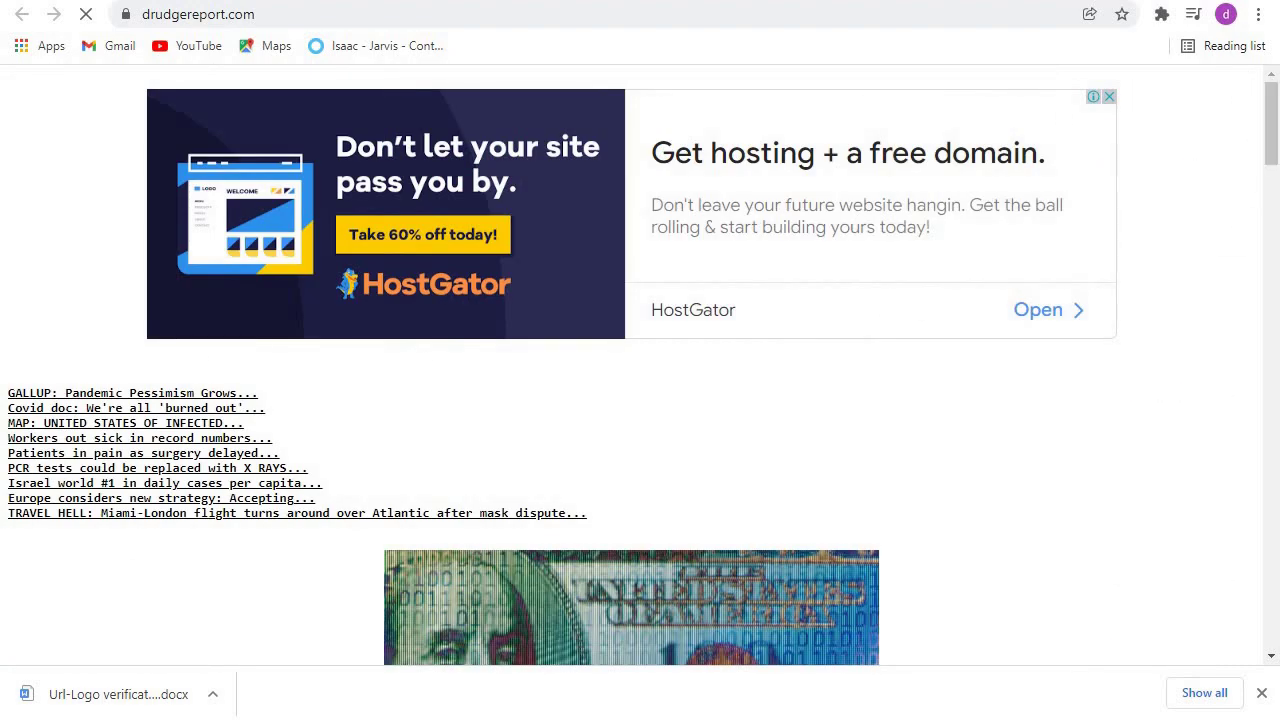
{"action": "left_click", "coordinate": [362, 1]}
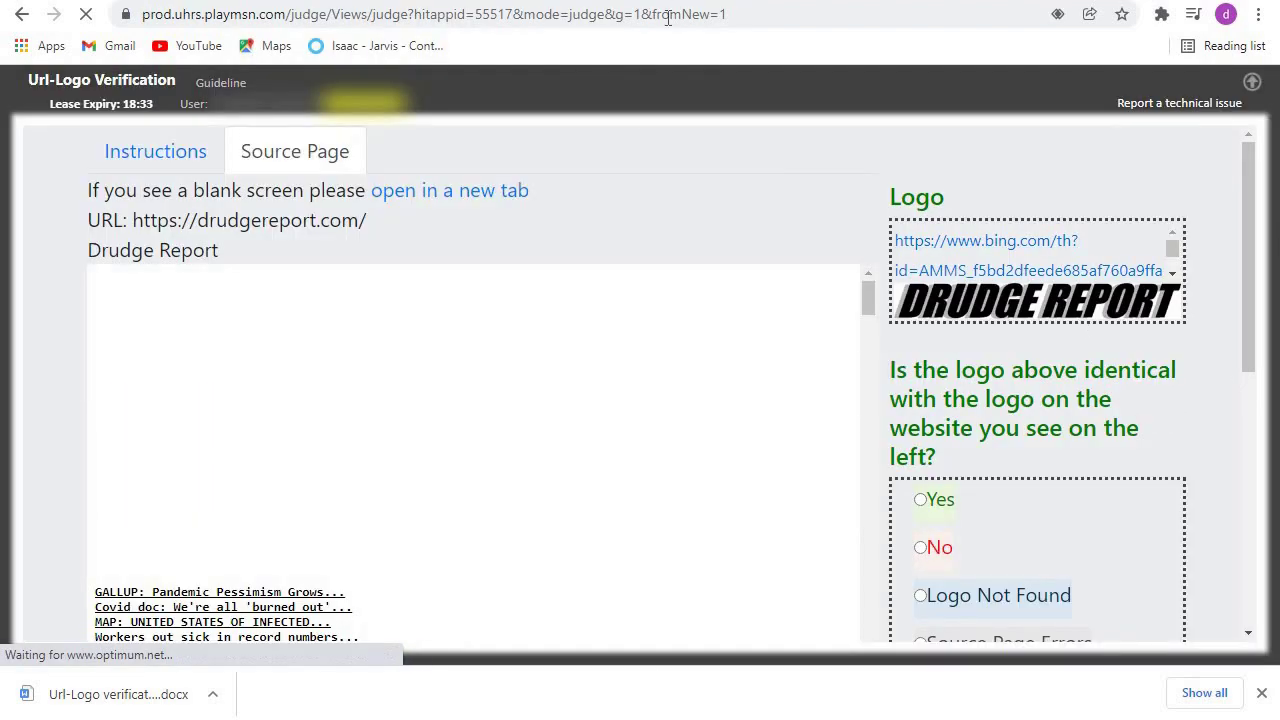
{"action": "left_click", "coordinate": [560, 1]}
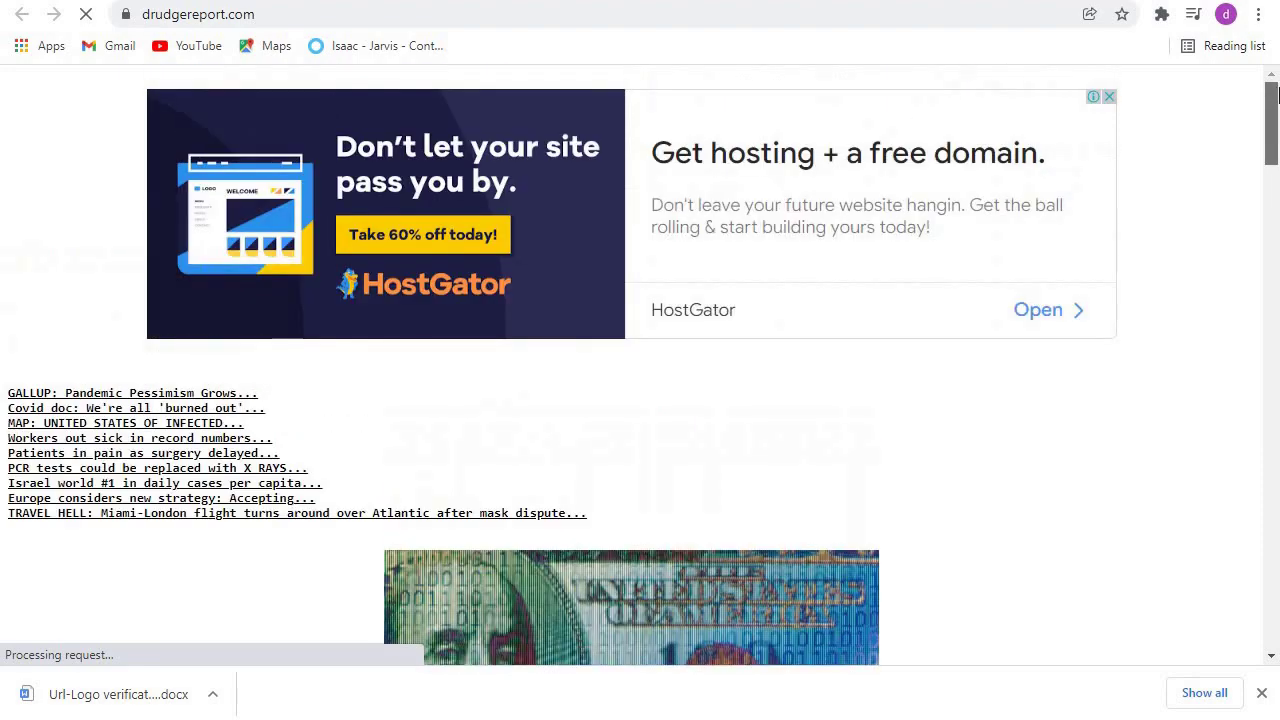
{"action": "left_click_drag", "start_coordinate": [1277, 138], "coordinate": [1277, 224]}
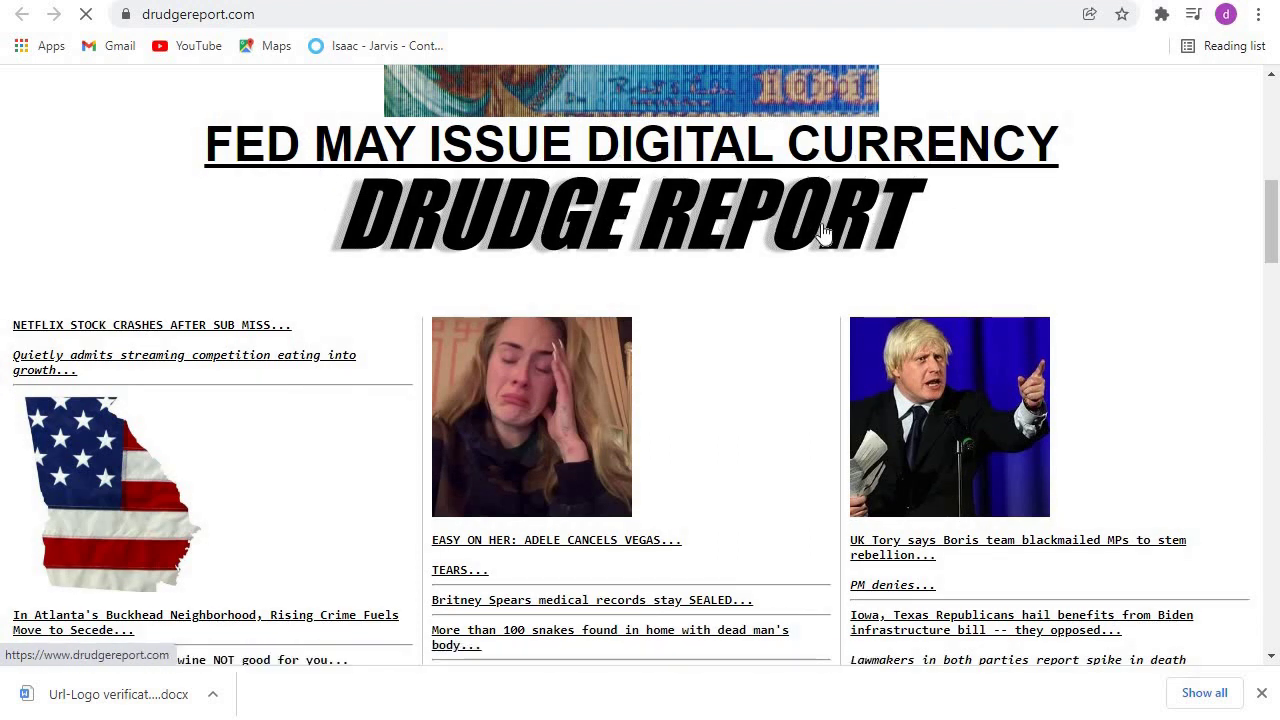
Step: Compare the Drudge Report logo on the source page with the logo given in the HIT, and return to the HIT
{"action": "left_click_drag", "start_coordinate": [874, 228], "coordinate": [848, 234]}
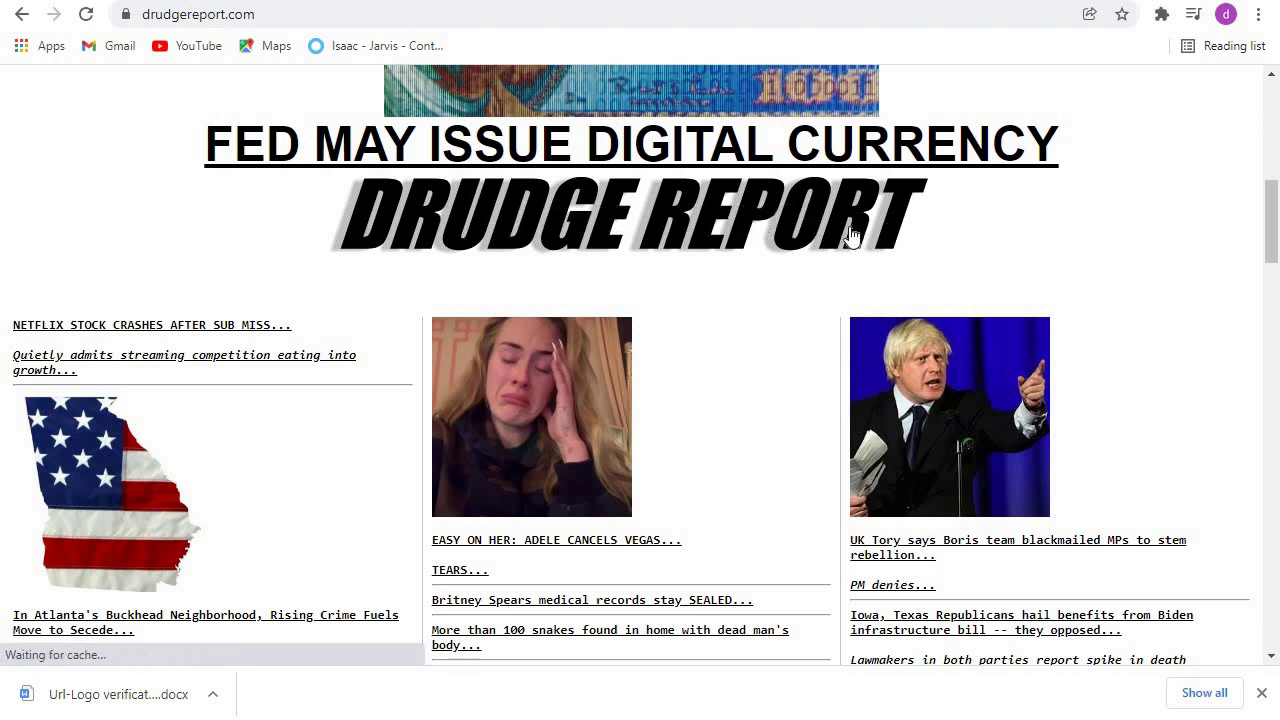
{"action": "left_click_drag", "start_coordinate": [1113, 158], "coordinate": [951, 182]}
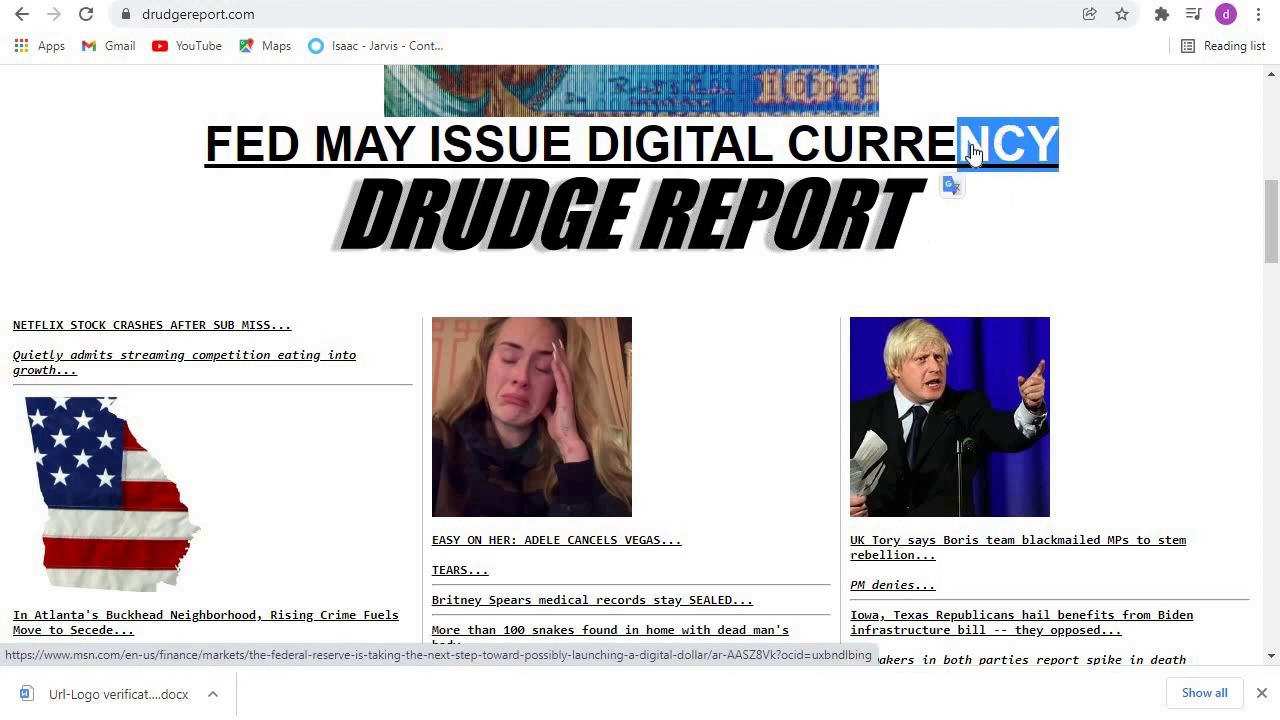
{"action": "left_click", "coordinate": [1076, 188]}
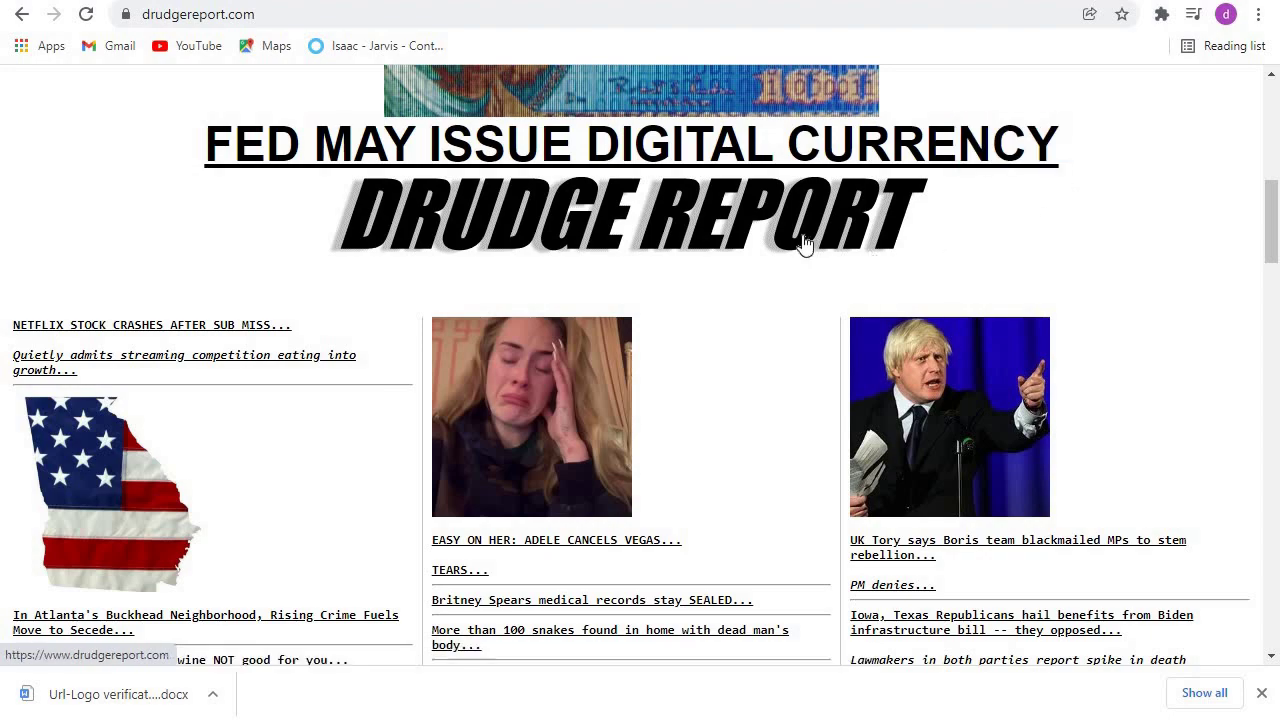
{"action": "mouse_move", "coordinate": [1268, 230]}
{"action": "left_mouse_down"}
{"action": "mouse_move", "coordinate": [1275, 288]}
{"action": "mouse_move", "coordinate": [1275, 233]}
{"action": "left_mouse_up"}
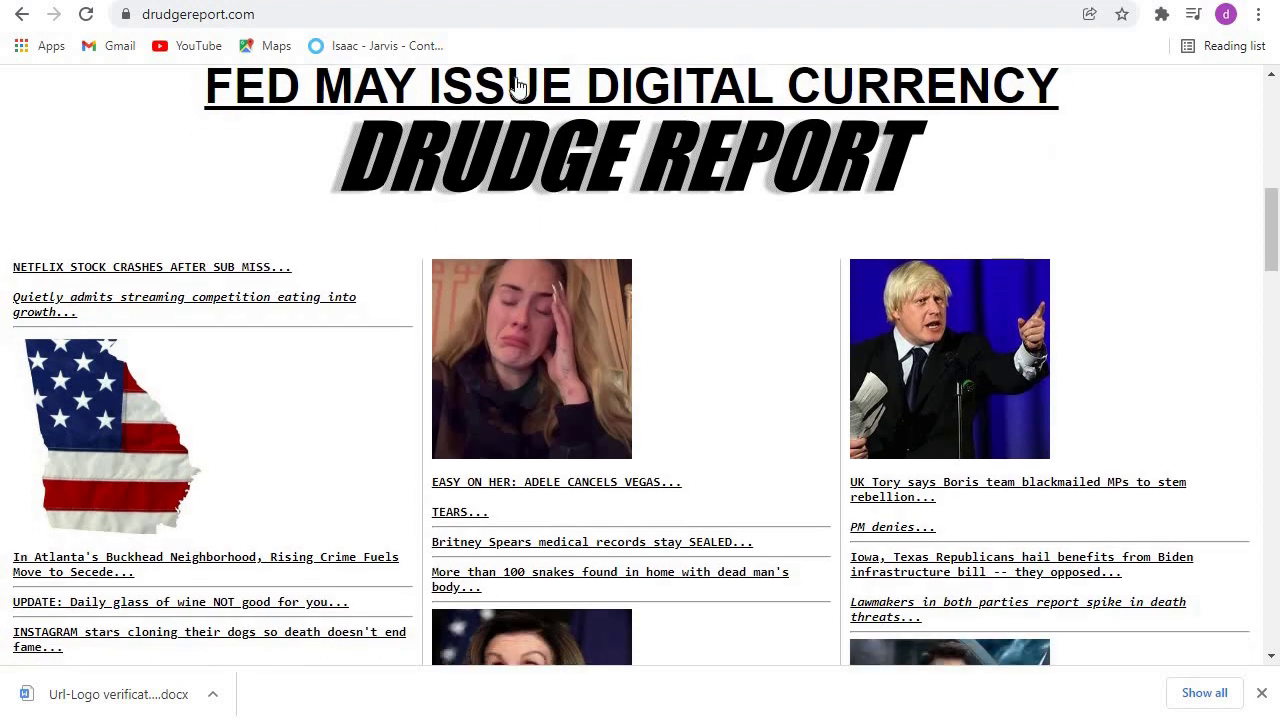
{"action": "left_click", "coordinate": [130, 1]}
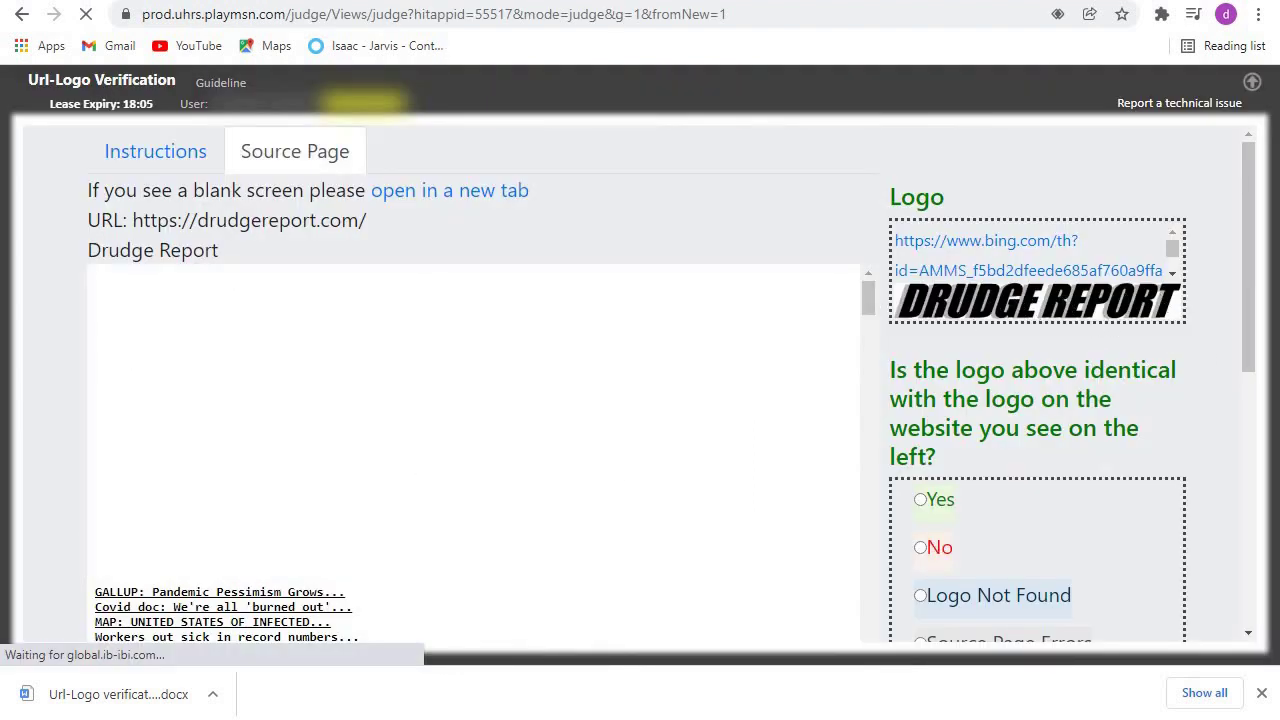
{"action": "left_click", "coordinate": [370, 1]}
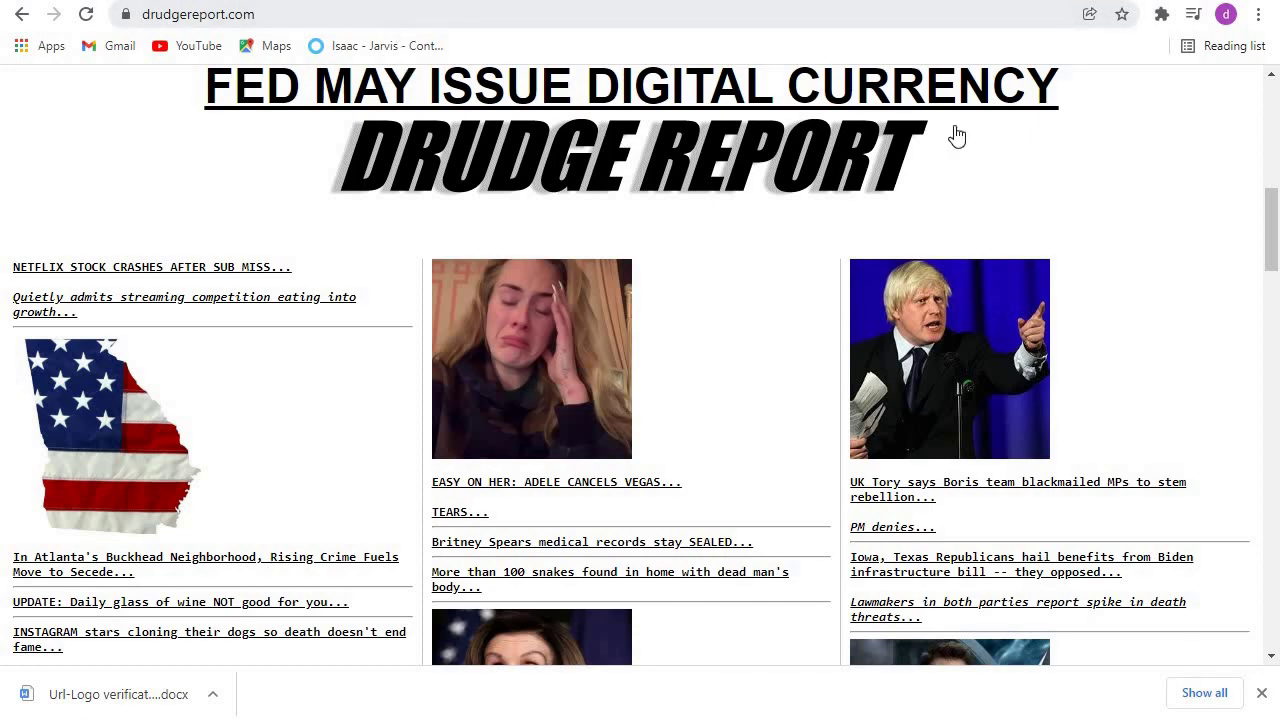
{"action": "left_click_drag", "start_coordinate": [1278, 221], "coordinate": [1278, 133]}
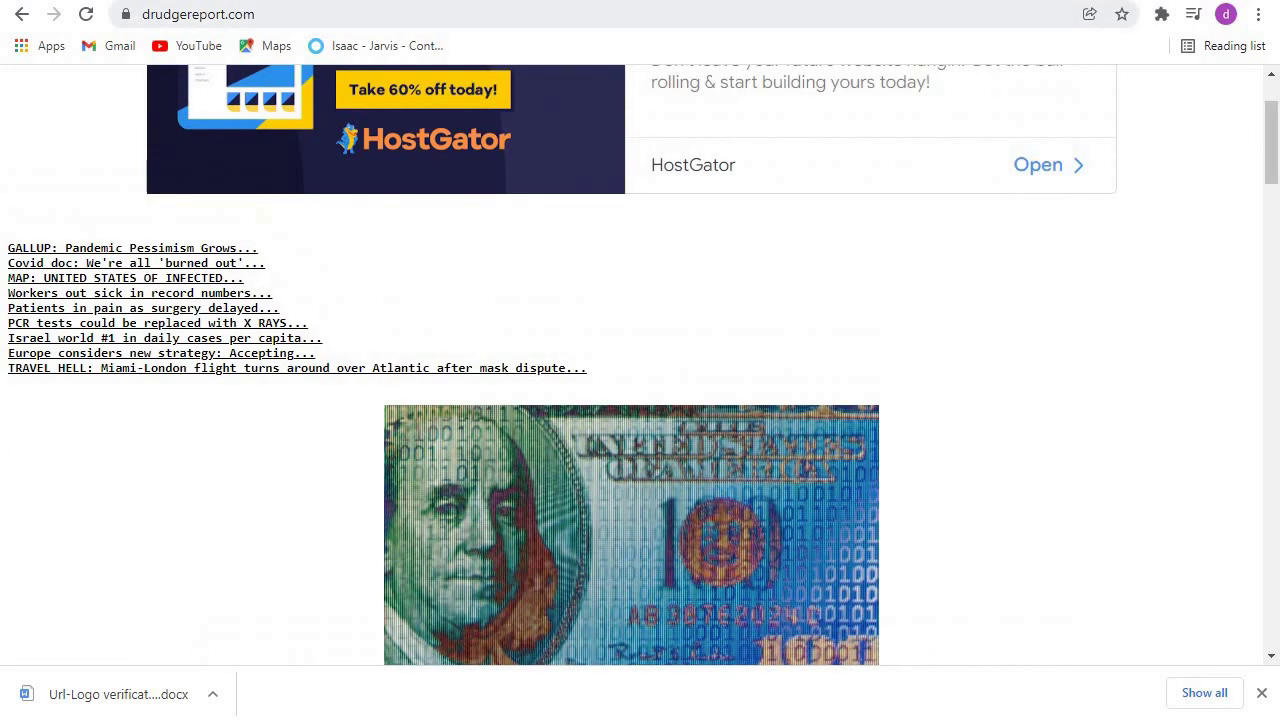
{"action": "left_click", "coordinate": [591, 2]}
Step: Answer the Drudge Report HIT with Yes and submit it
{"action": "left_click_drag", "start_coordinate": [1251, 271], "coordinate": [1274, 334]}
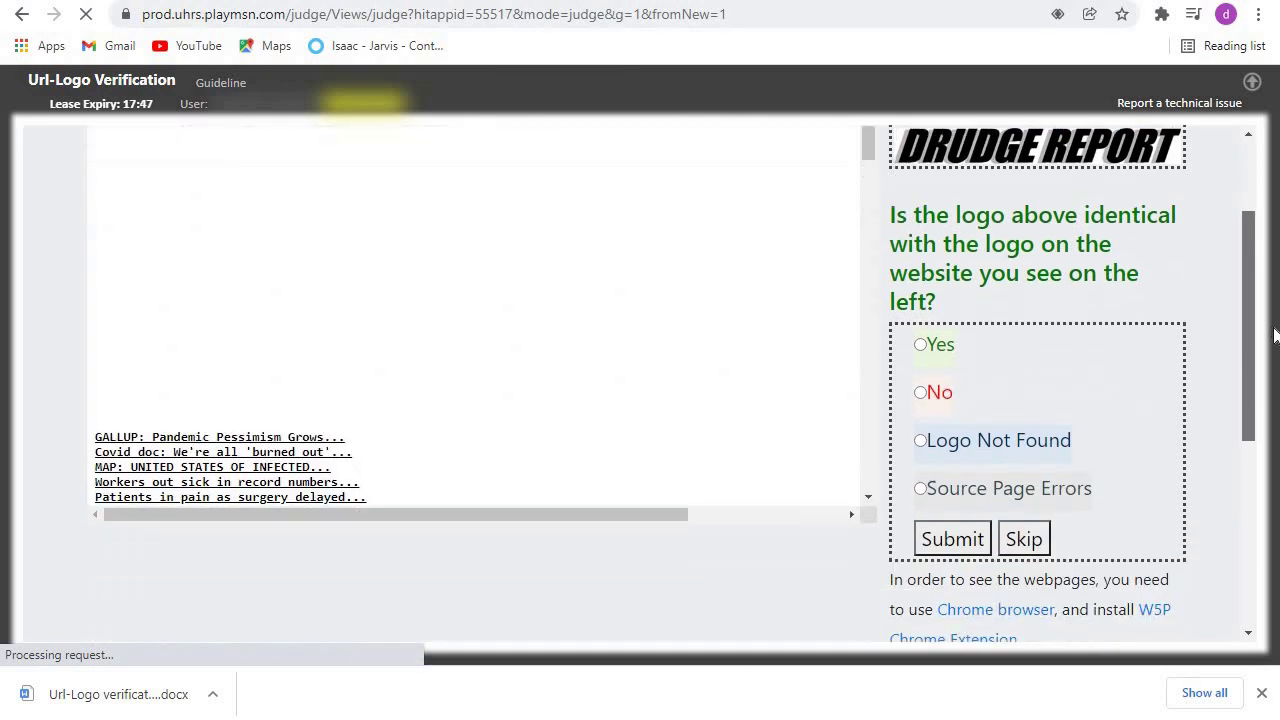
{"action": "left_click", "coordinate": [929, 348]}
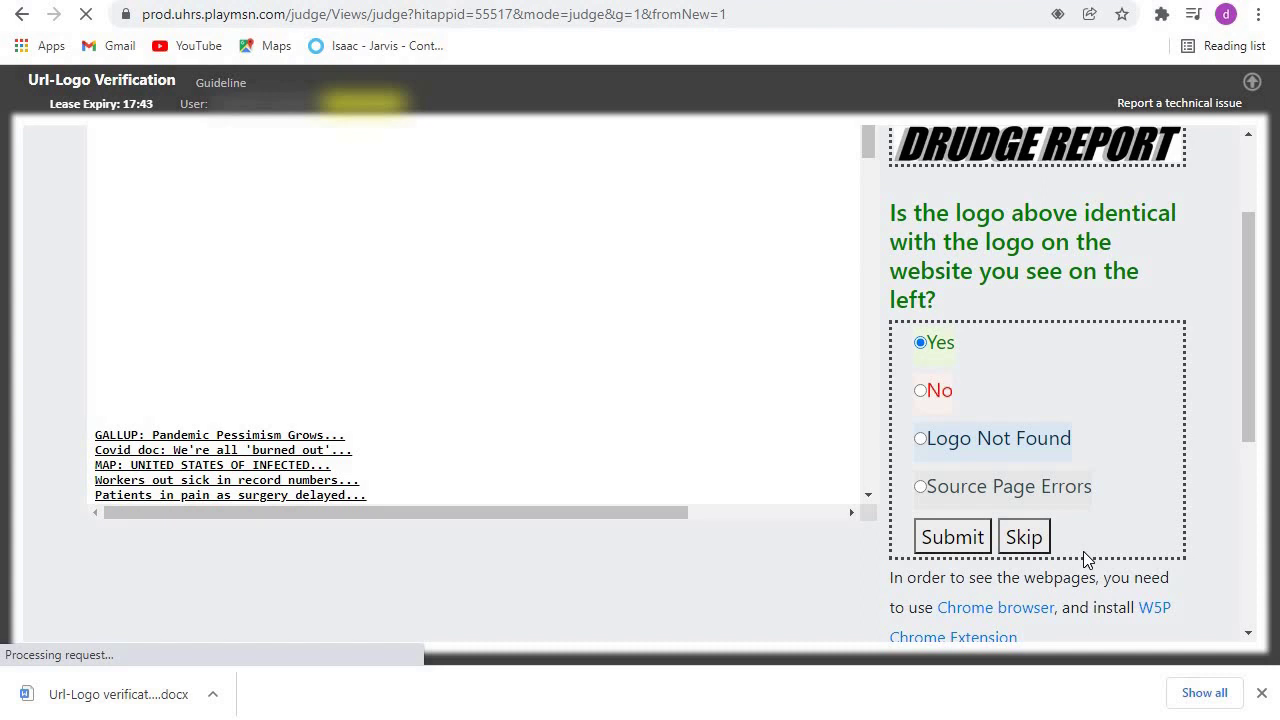
{"action": "left_click", "coordinate": [950, 540]}
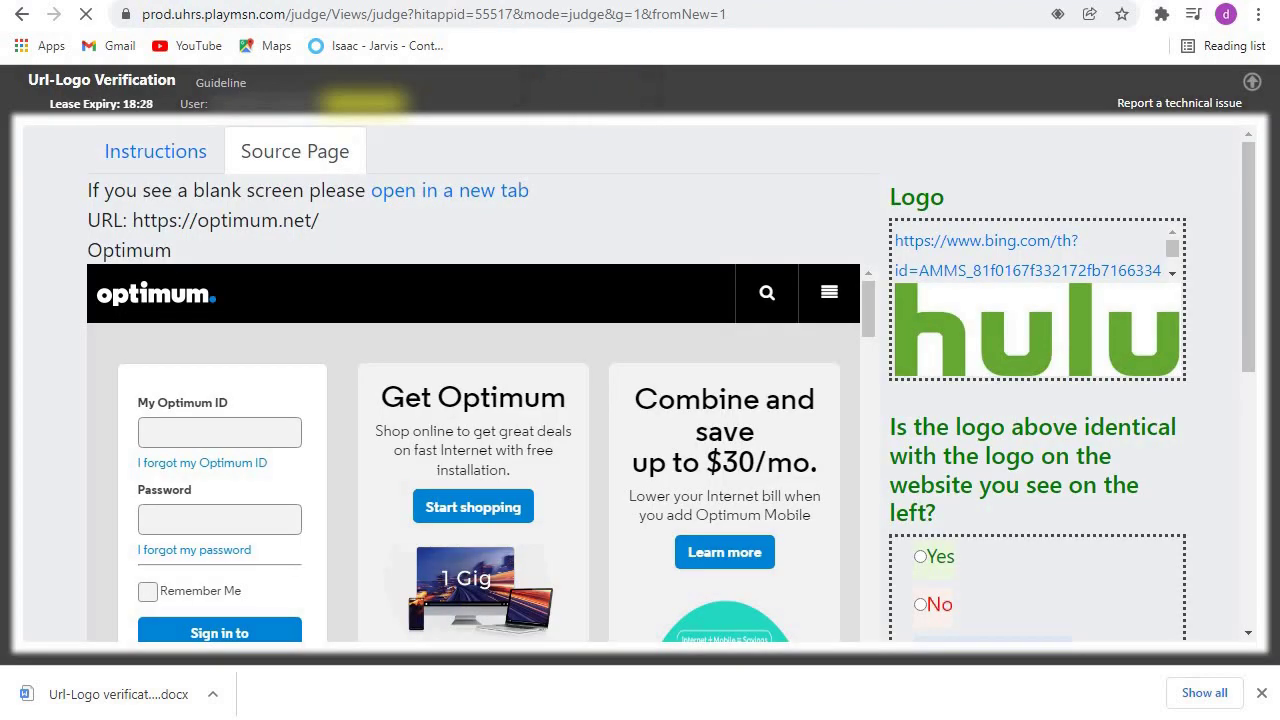
Step: Open the optimum.net source page in a new tab, compare its logo with the given Hulu logo, and return to the HIT
{"action": "mouse_move", "coordinate": [1249, 184]}
{"action": "left_mouse_down"}
{"action": "mouse_move", "coordinate": [1249, 206]}
{"action": "mouse_move", "coordinate": [1248, 160]}
{"action": "left_mouse_up"}
{"action": "left_click", "coordinate": [450, 197]}
{"action": "key", "text": "ctrl+Tab"}
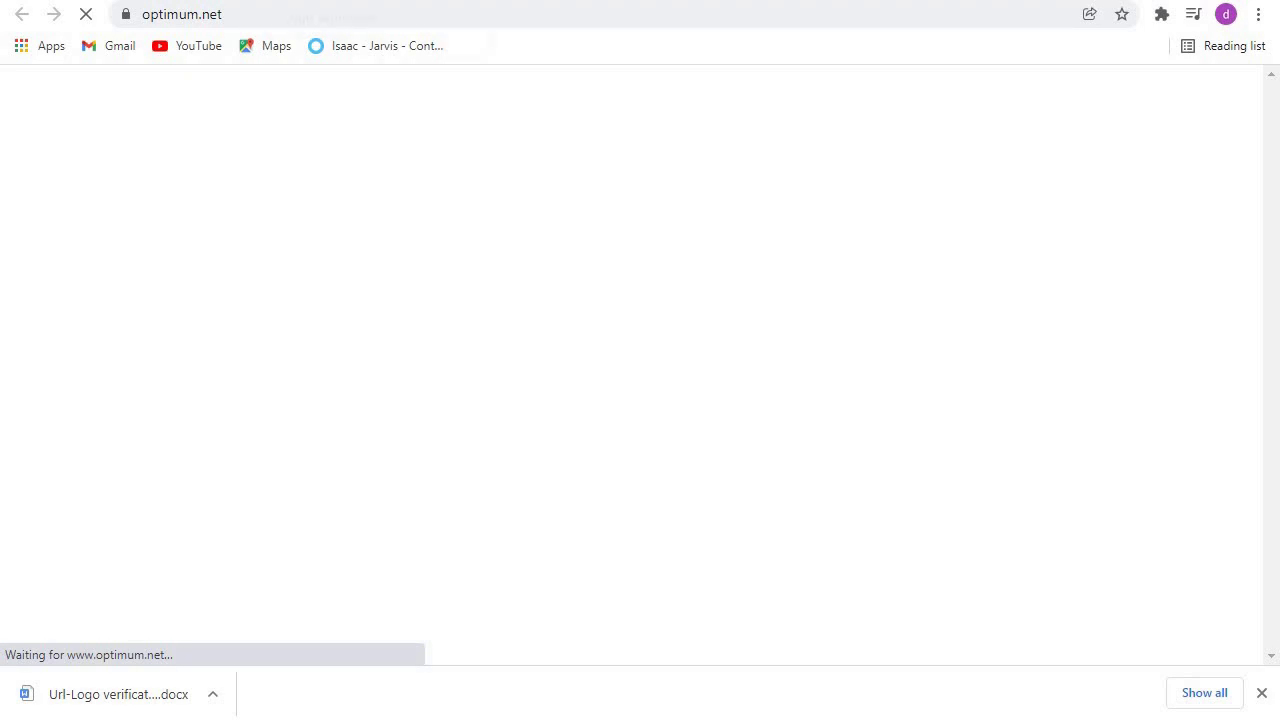
{"action": "key", "text": "ctrl+shift+Tab"}
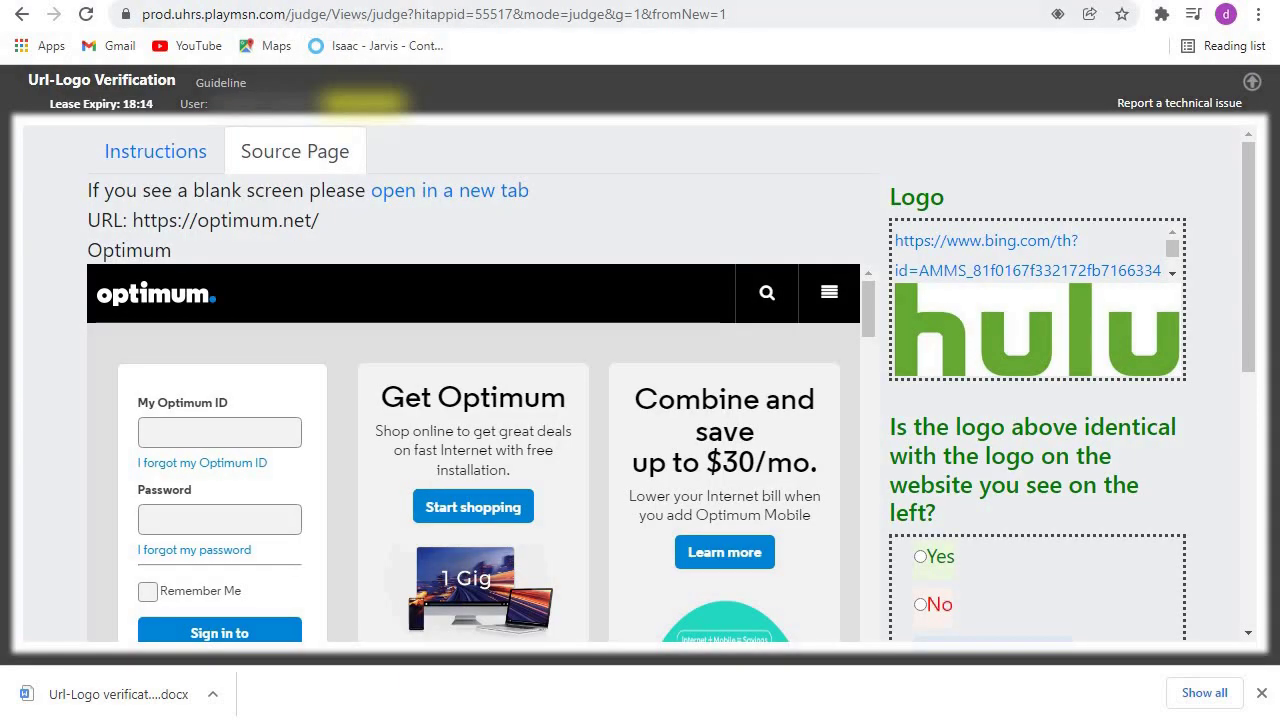
{"action": "key", "text": "ctrl+Tab"}
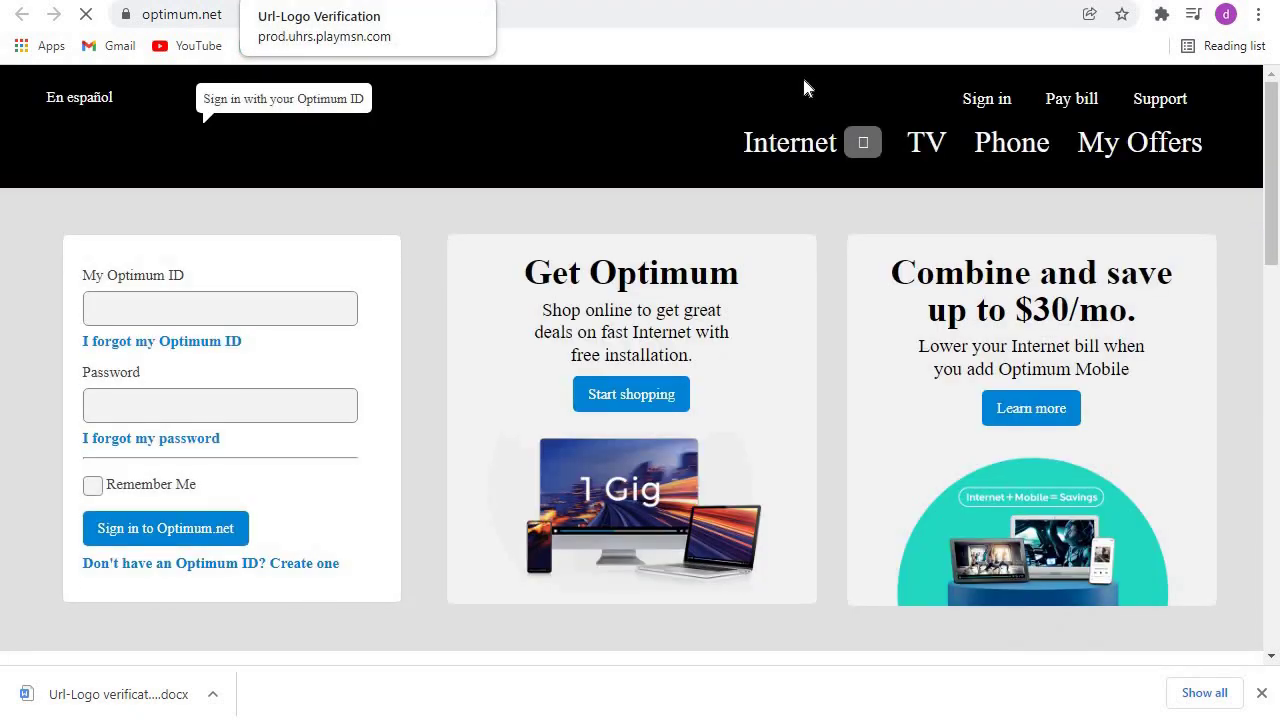
{"action": "left_click_drag", "start_coordinate": [1275, 212], "coordinate": [1275, 165]}
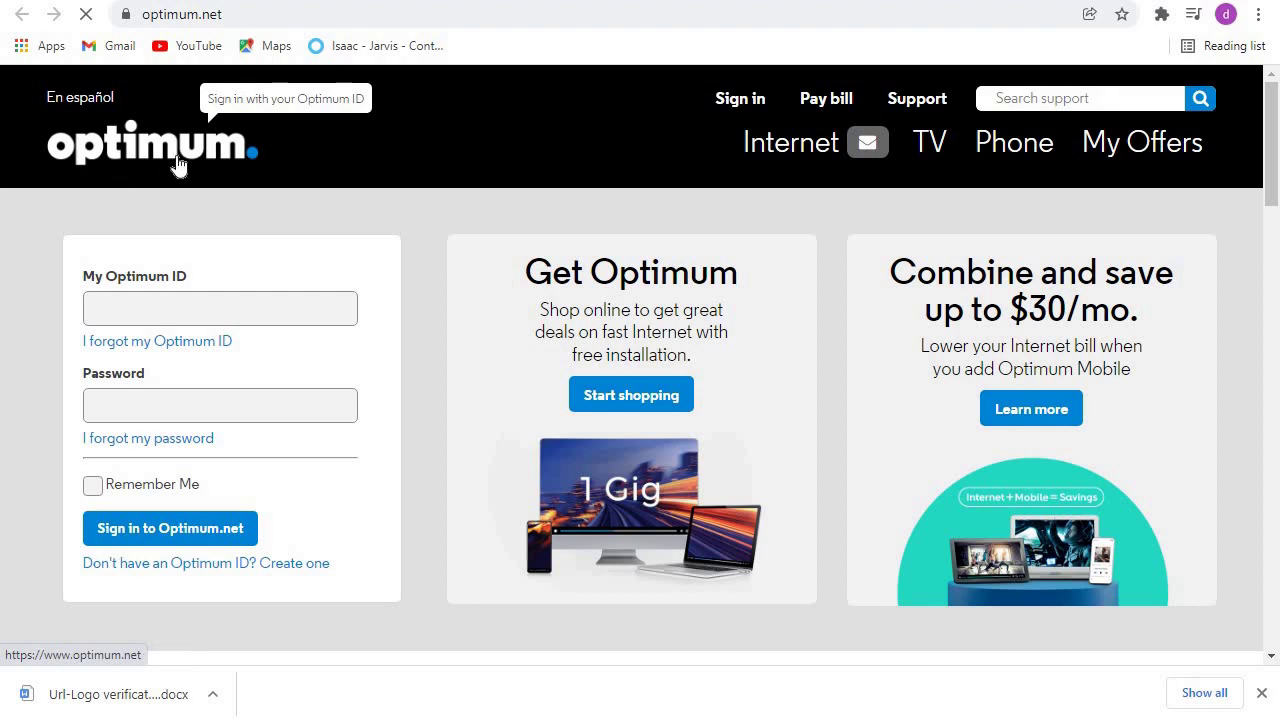
{"action": "left_click", "coordinate": [300, 2]}
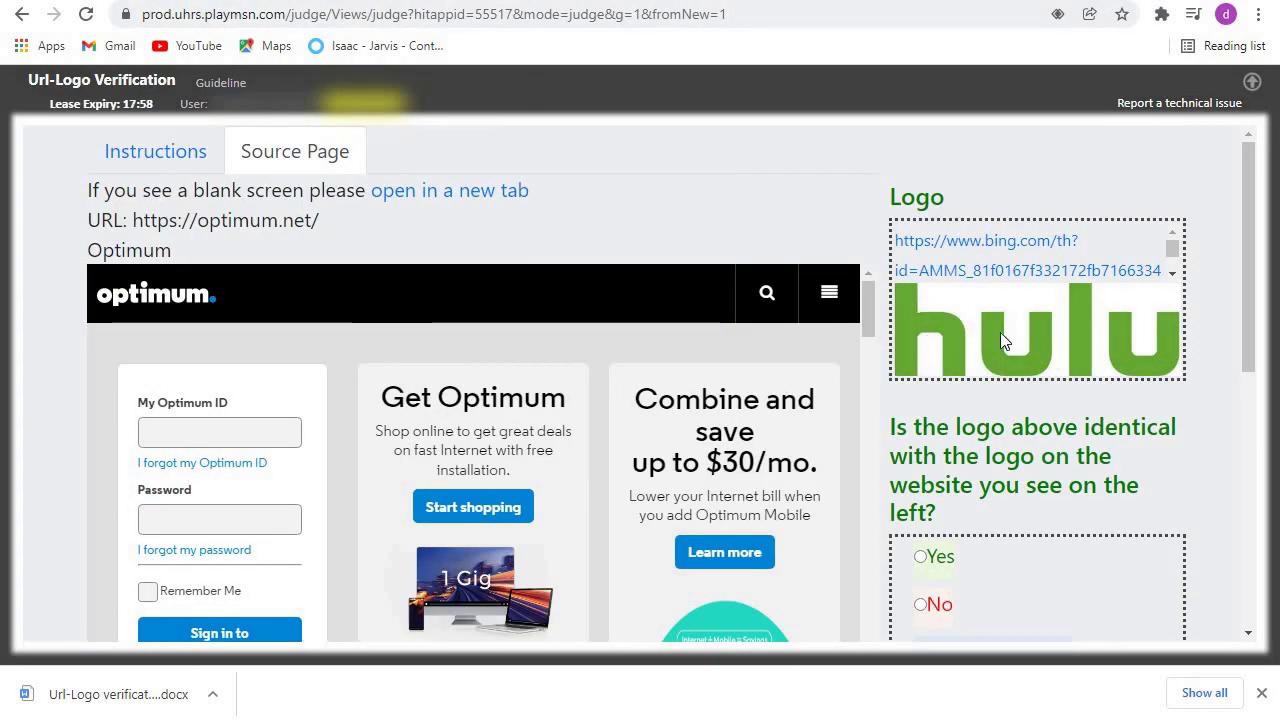
Step: Answer the Optimum HIT with No and submit it
{"action": "scroll", "coordinate": [1248, 302], "scroll_direction": "down", "scroll_amount": 2}
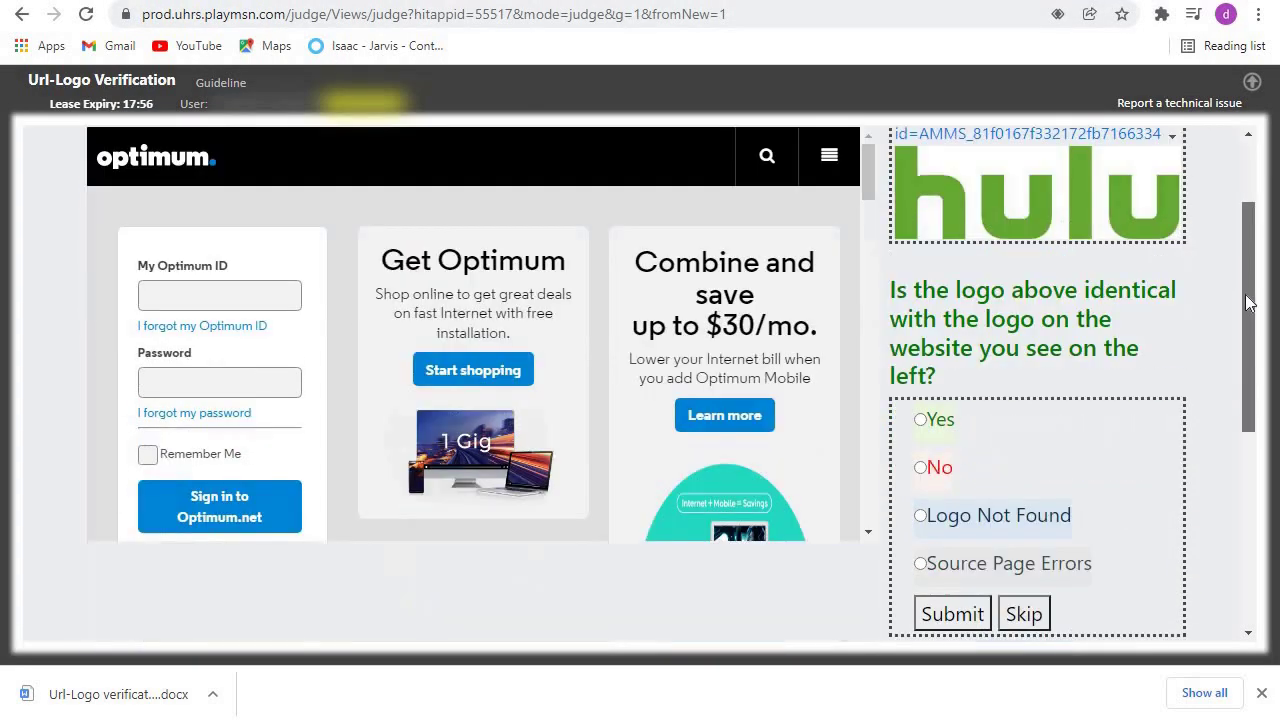
{"action": "scroll", "coordinate": [1248, 302], "scroll_direction": "down", "scroll_amount": 3}
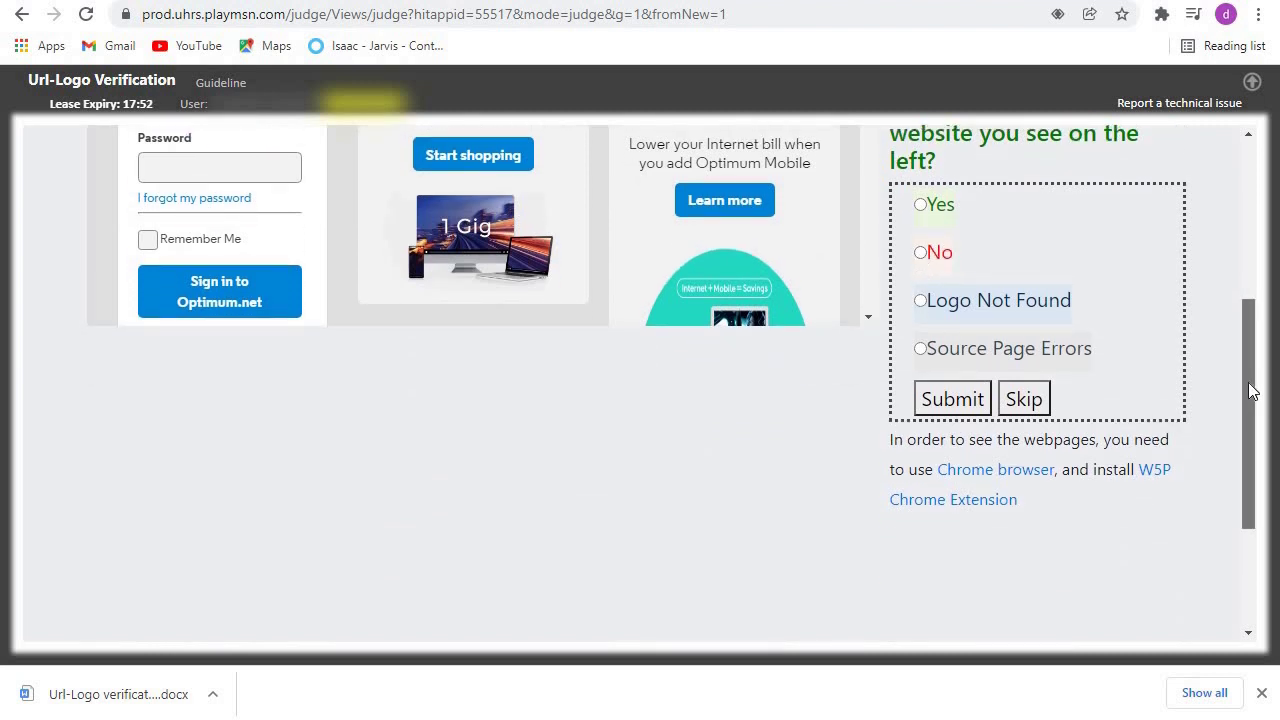
{"action": "scroll", "coordinate": [1250, 392], "scroll_direction": "up", "scroll_amount": 1}
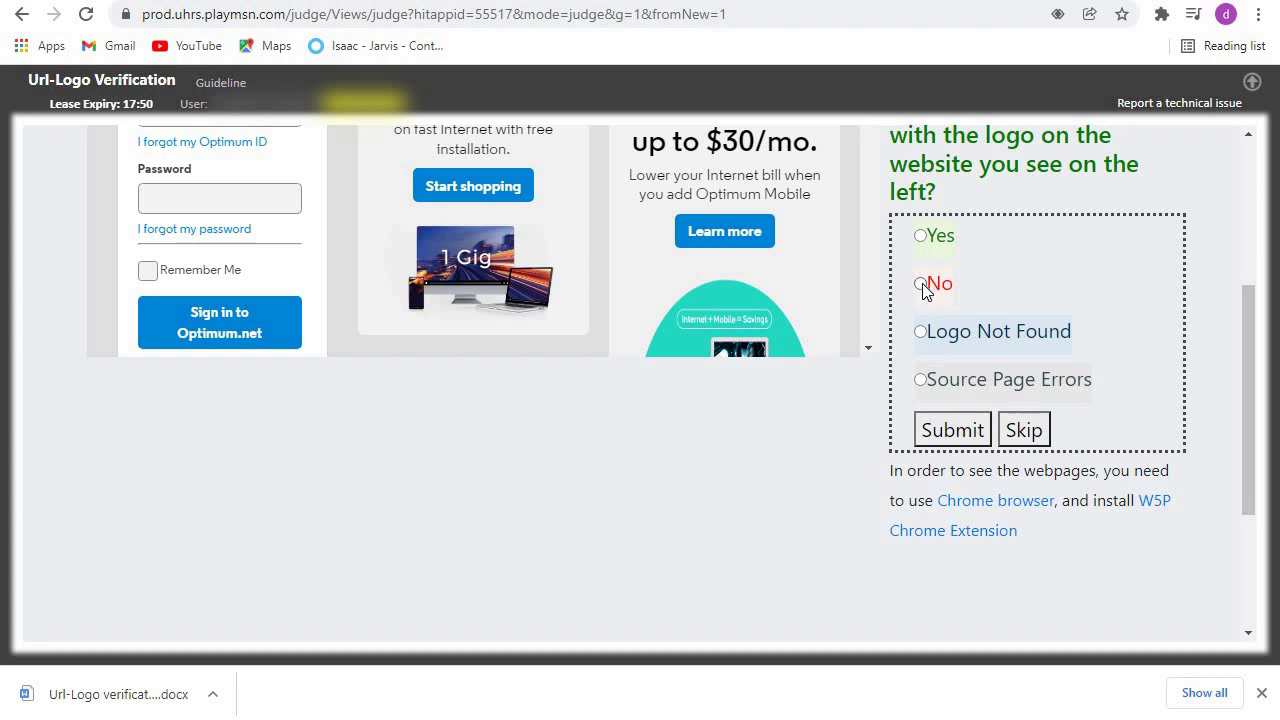
{"action": "left_click", "coordinate": [920, 284]}
{"action": "left_click", "coordinate": [957, 430]}
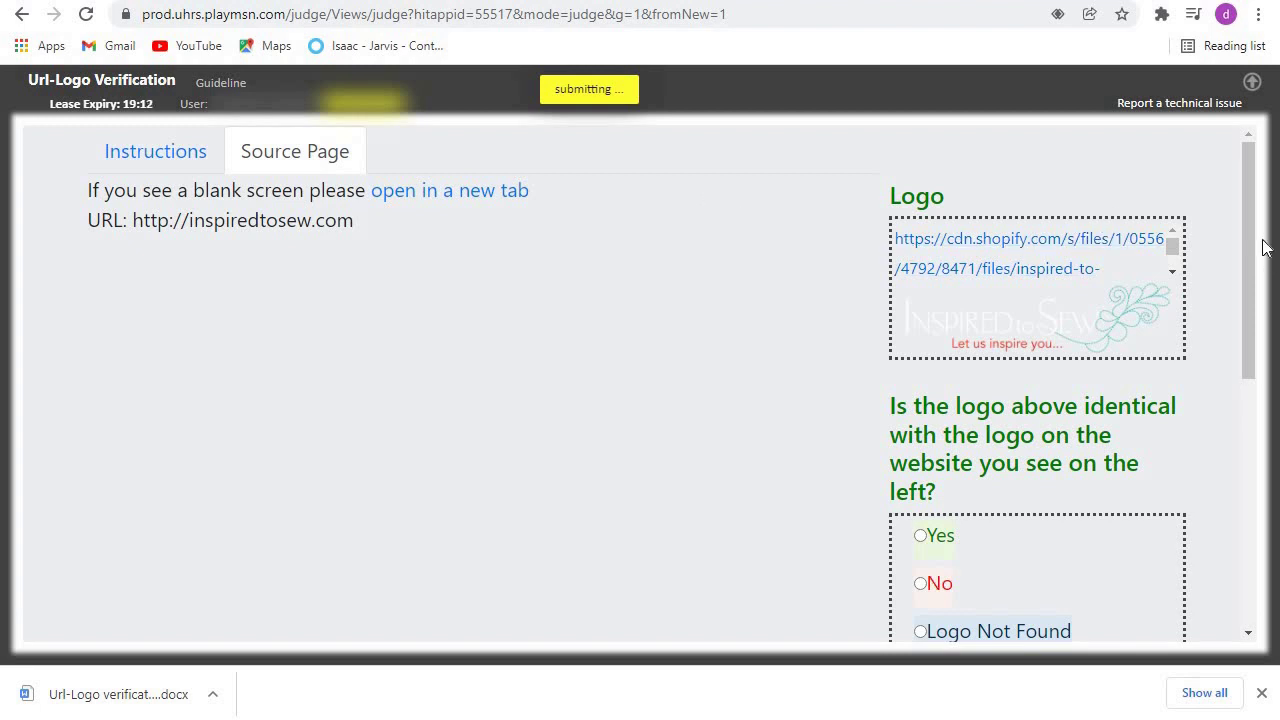
Step: Close the optimum.net source page and return to the Inspired to Sew HIT
{"action": "left_click_drag", "start_coordinate": [1250, 230], "coordinate": [1248, 204]}
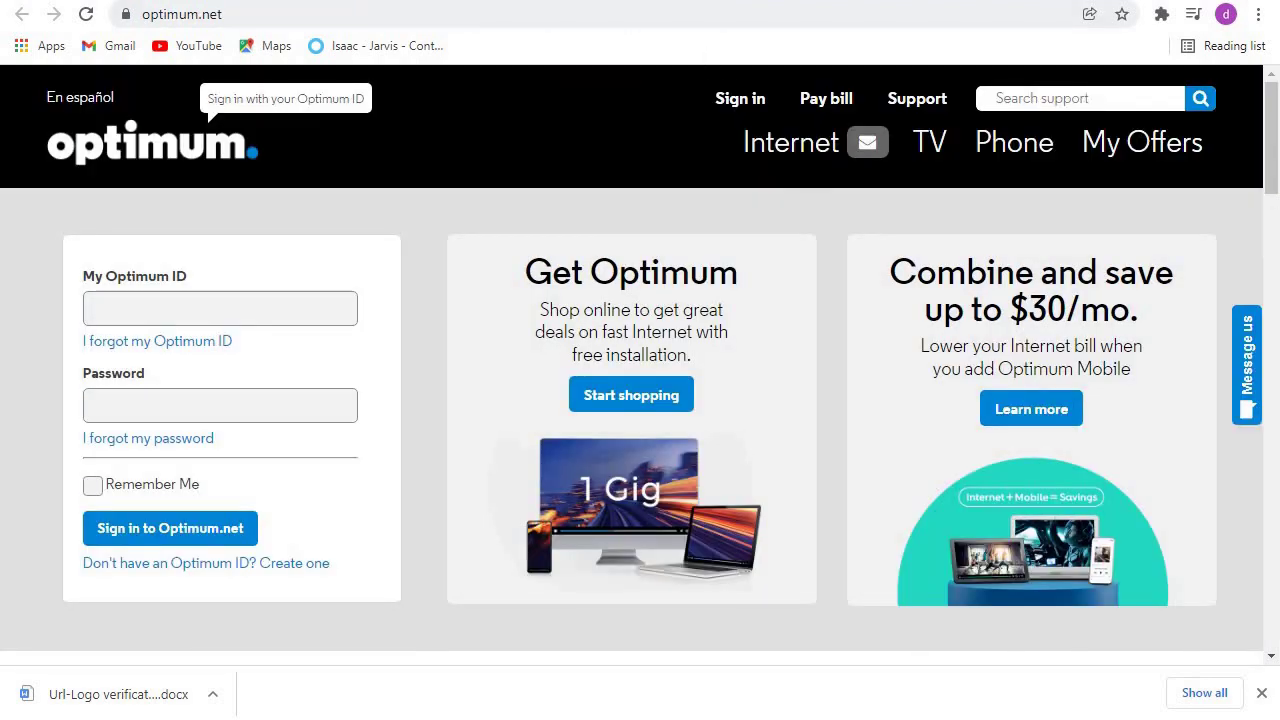
{"action": "key", "text": "ctrl+w"}
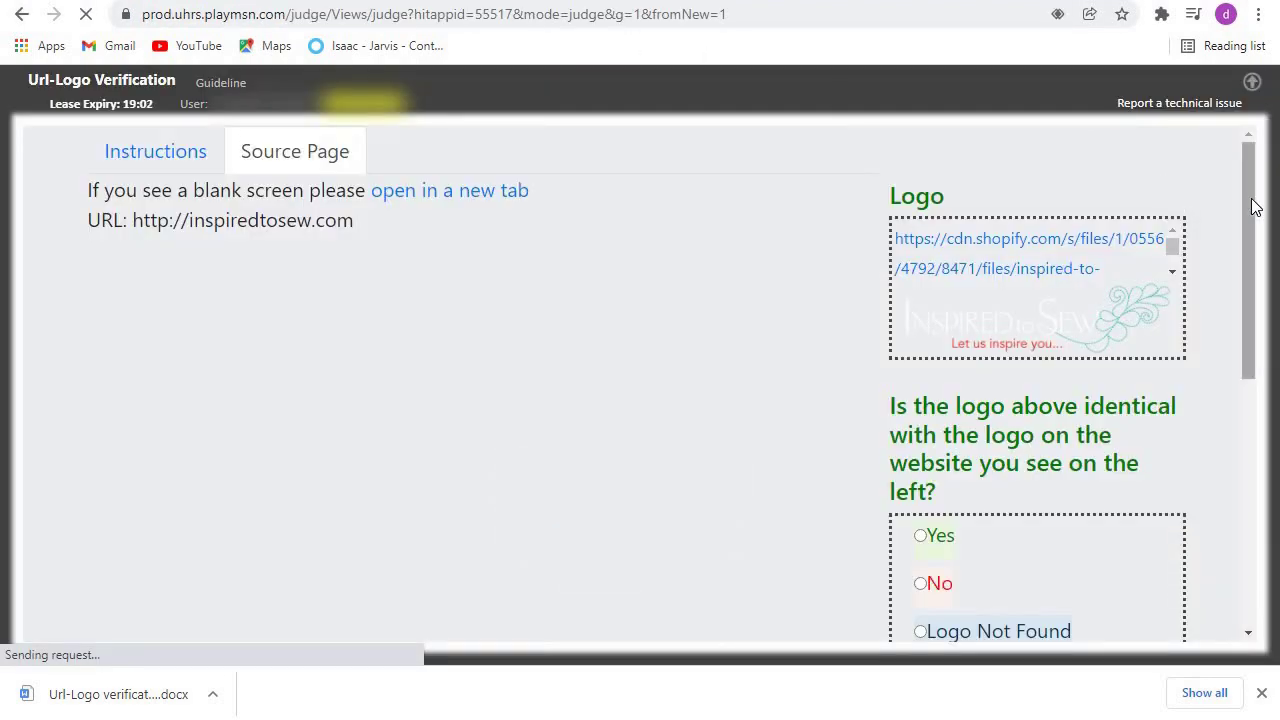
{"action": "mouse_move", "coordinate": [1251, 198]}
{"action": "left_mouse_down"}
{"action": "mouse_move", "coordinate": [1251, 215]}
{"action": "mouse_move", "coordinate": [1249, 197]}
{"action": "left_mouse_up"}
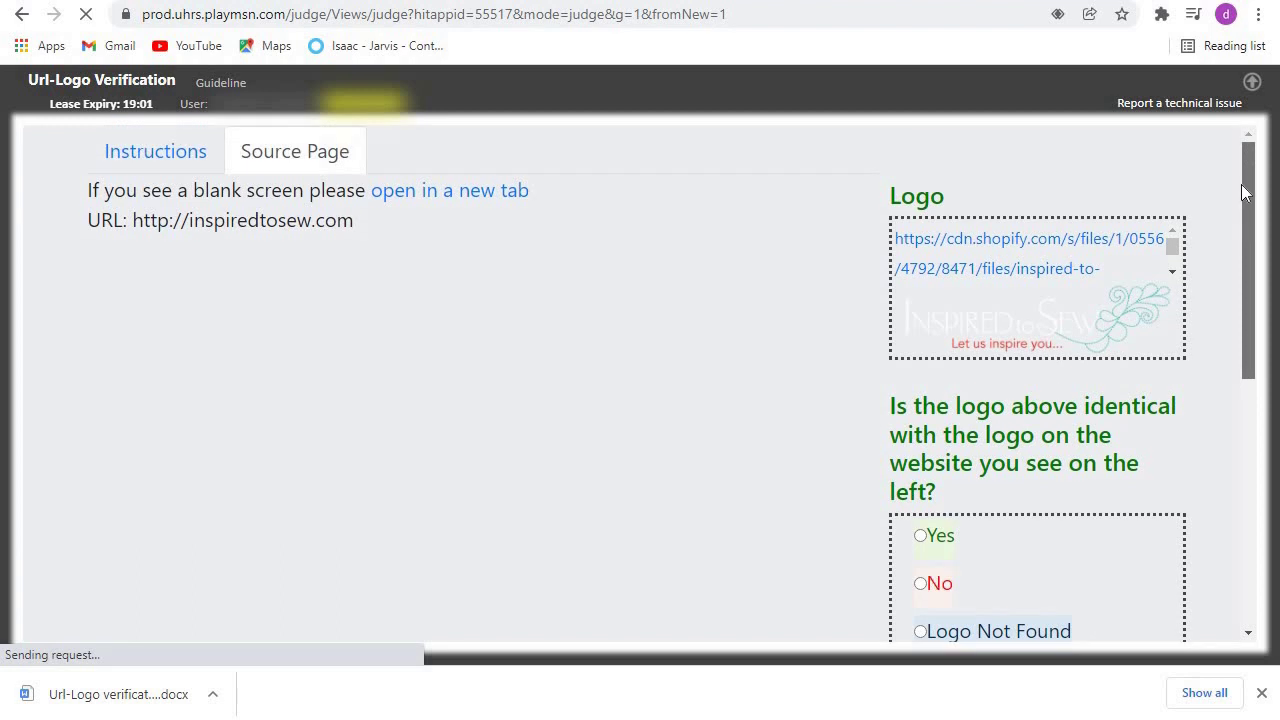
Step: Open the inspiredtosew.com source page in a new tab, compare its logo with the HIT's logo, and return to the HIT
{"action": "left_click", "coordinate": [452, 193]}
{"action": "key", "text": "ctrl+shift+Tab"}
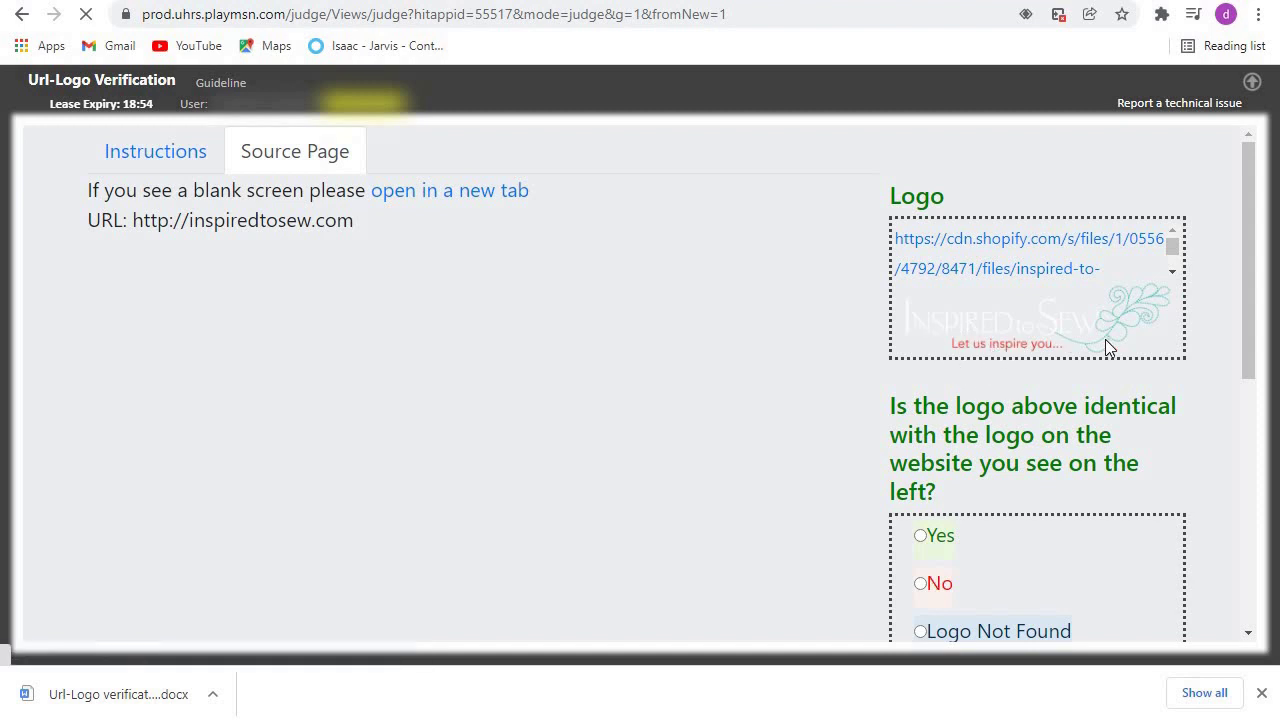
{"action": "key", "text": "ctrl+Tab"}
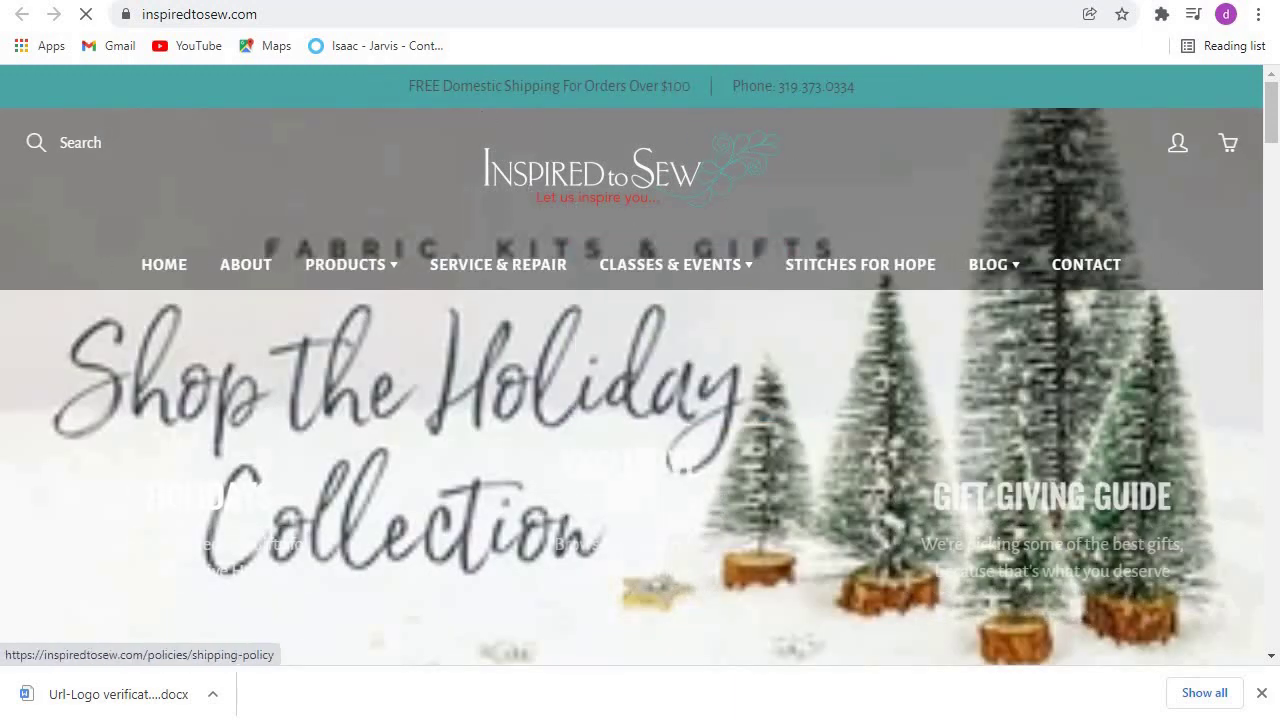
{"action": "left_click", "coordinate": [440, 1]}
Step: Answer the Inspired to Sew HIT with Yes and submit it
{"action": "left_click_drag", "start_coordinate": [1249, 243], "coordinate": [1252, 376]}
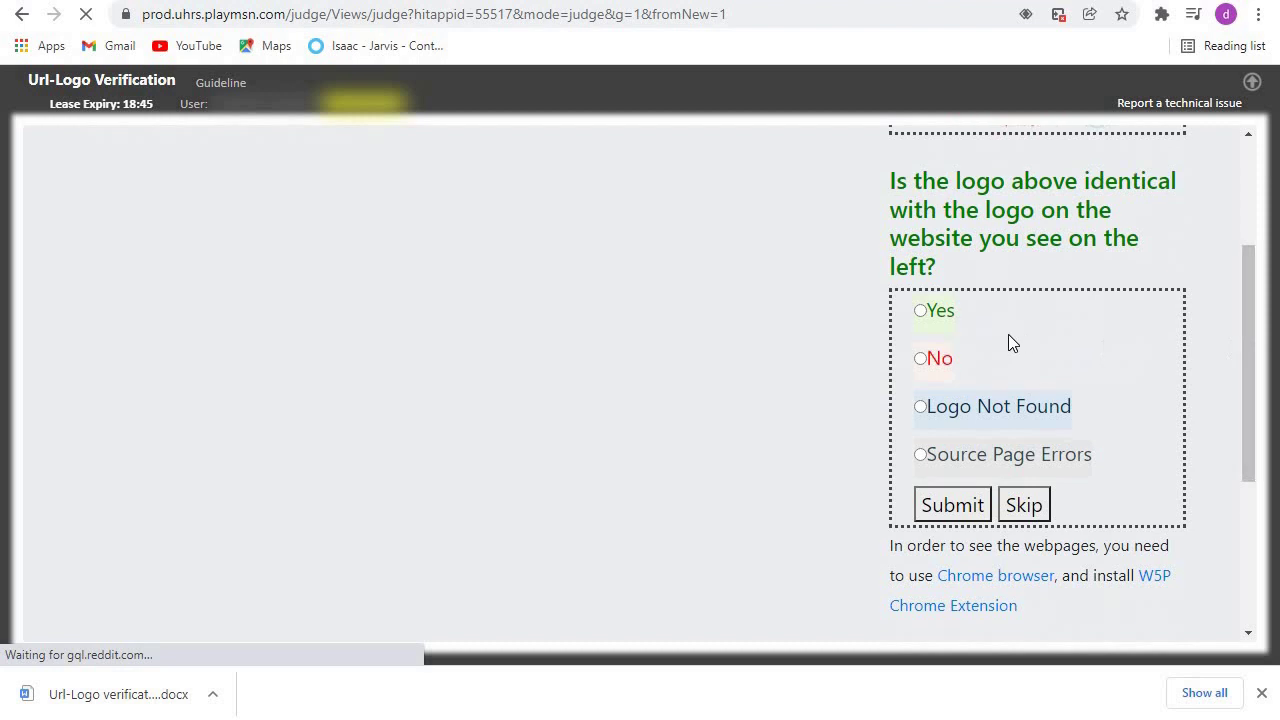
{"action": "left_click", "coordinate": [921, 312]}
{"action": "left_click", "coordinate": [955, 508]}
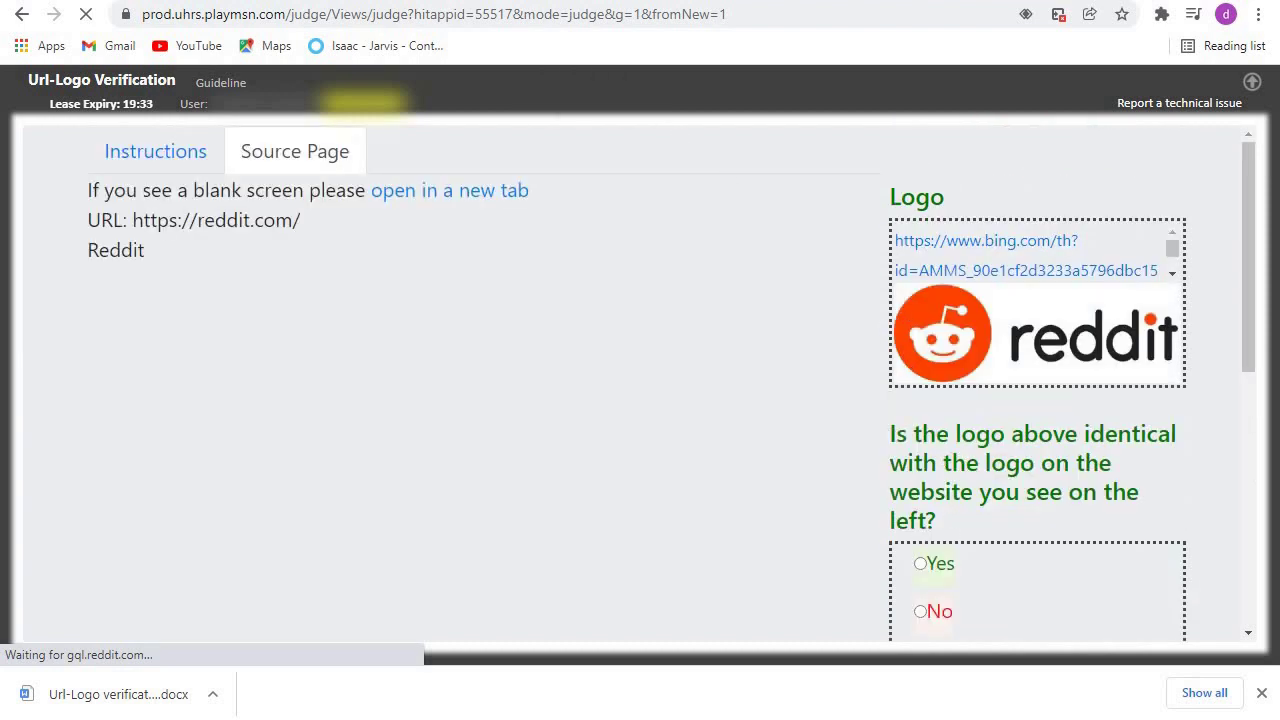
Step: Open the reddit.com source page in a new tab, compare its logo with the given Reddit logo, and return to the HIT
{"action": "left_click", "coordinate": [452, 192]}
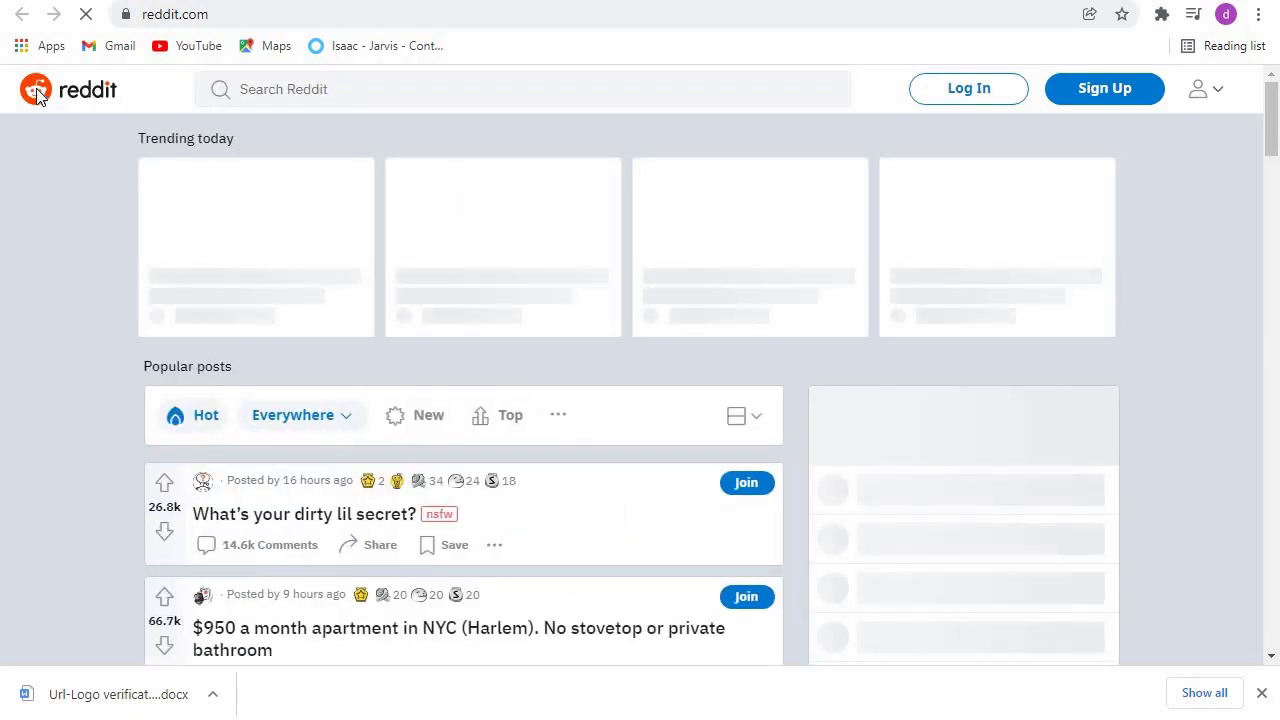
{"action": "key", "text": "ctrl+shift+Tab"}
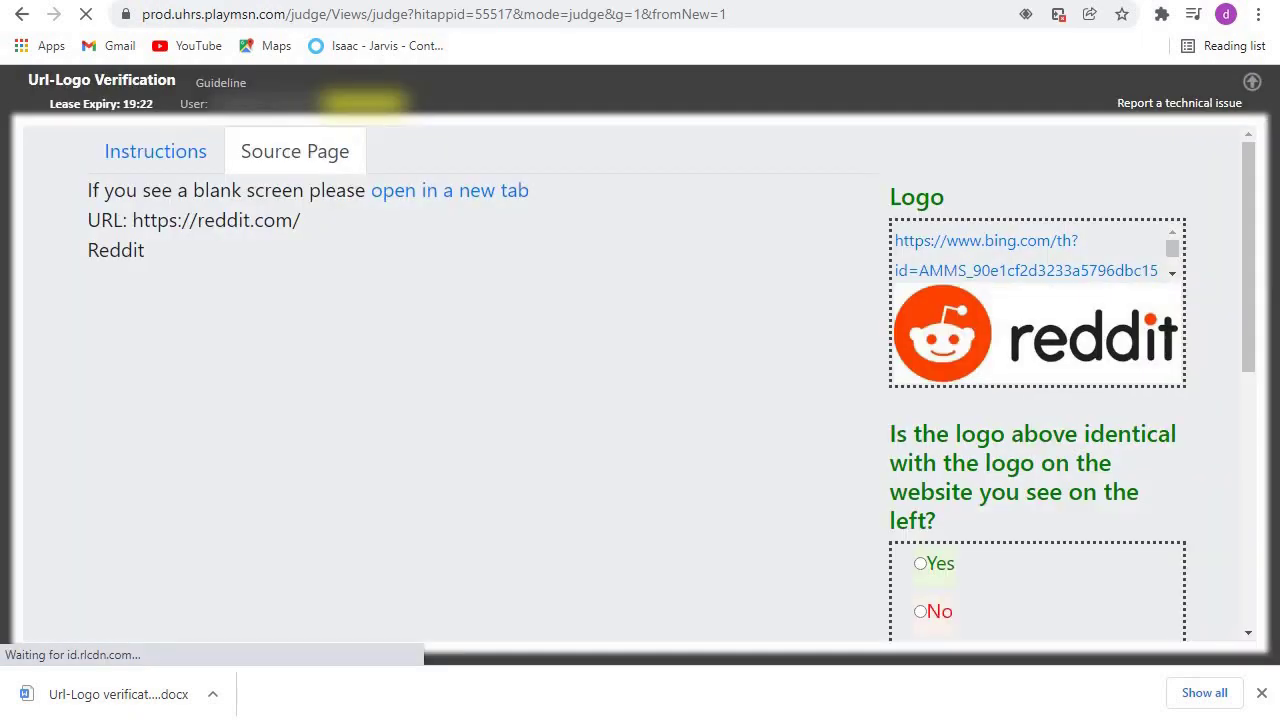
{"action": "key", "text": "ctrl+Tab"}
{"action": "key", "text": "ctrl+shift+Tab"}
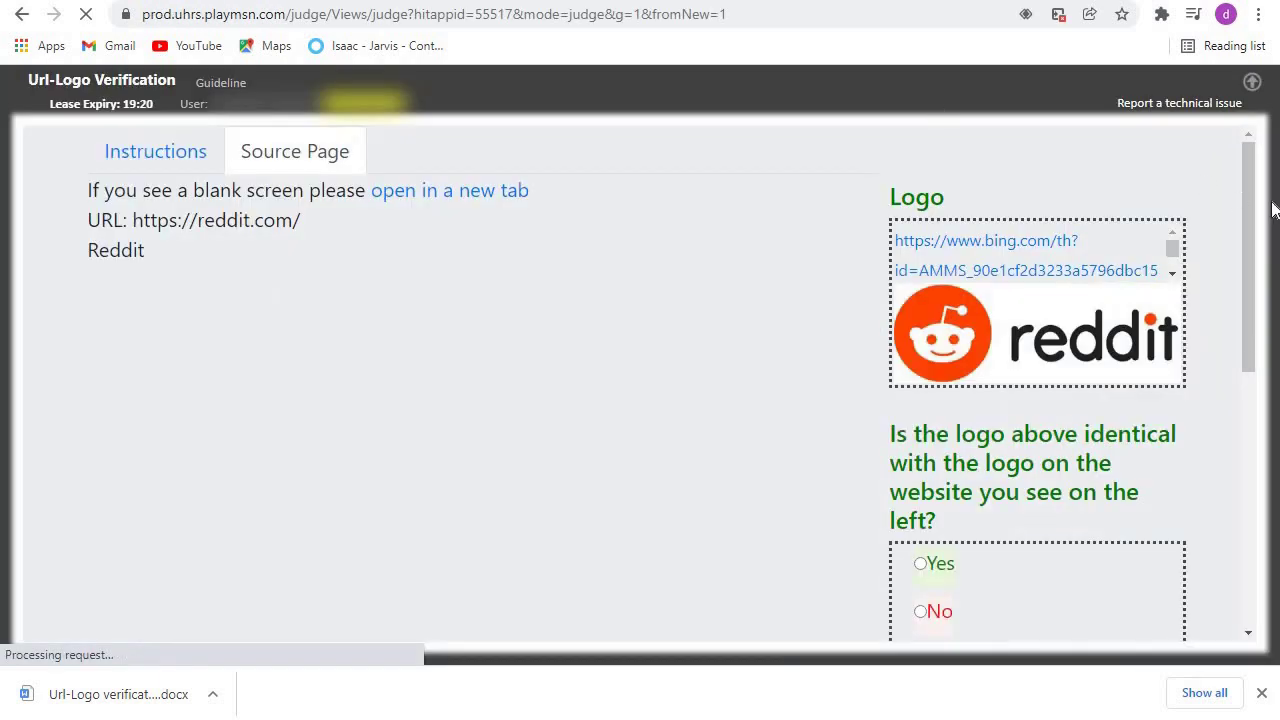
Step: Answer the Reddit HIT with Yes and submit it
{"action": "left_click_drag", "start_coordinate": [1250, 232], "coordinate": [1272, 353]}
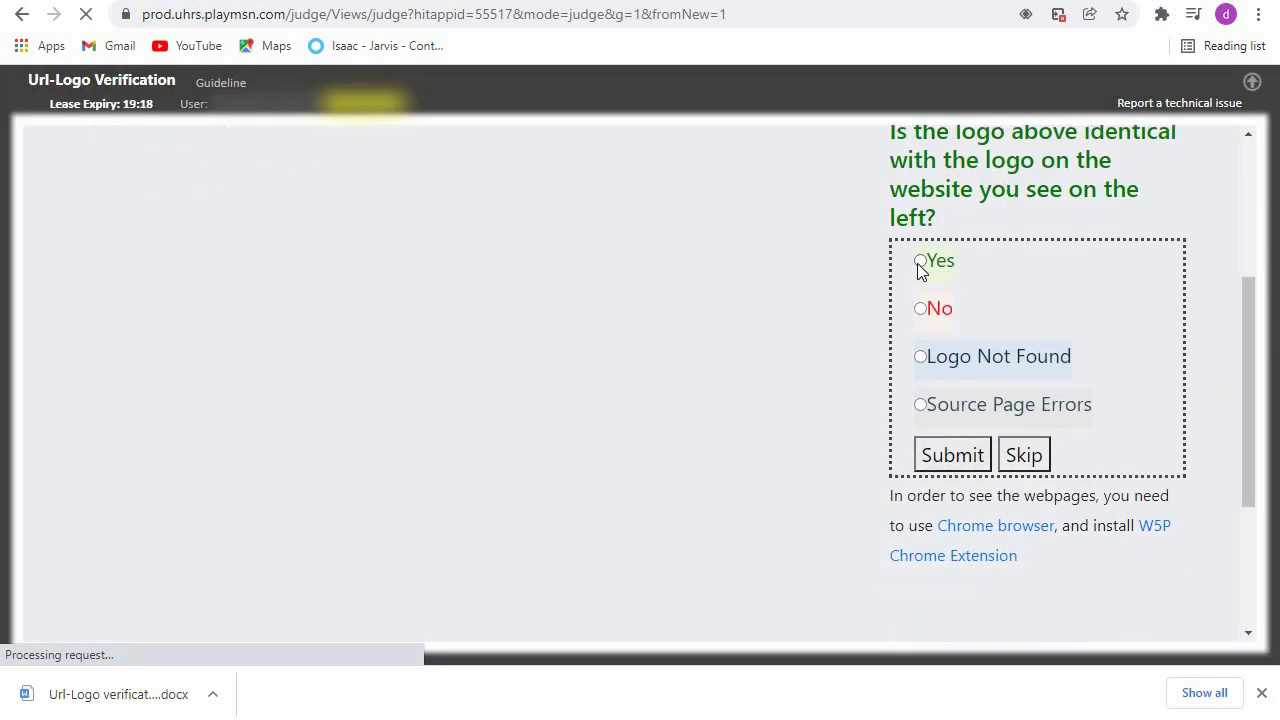
{"action": "left_click", "coordinate": [919, 261]}
{"action": "left_click", "coordinate": [959, 453]}
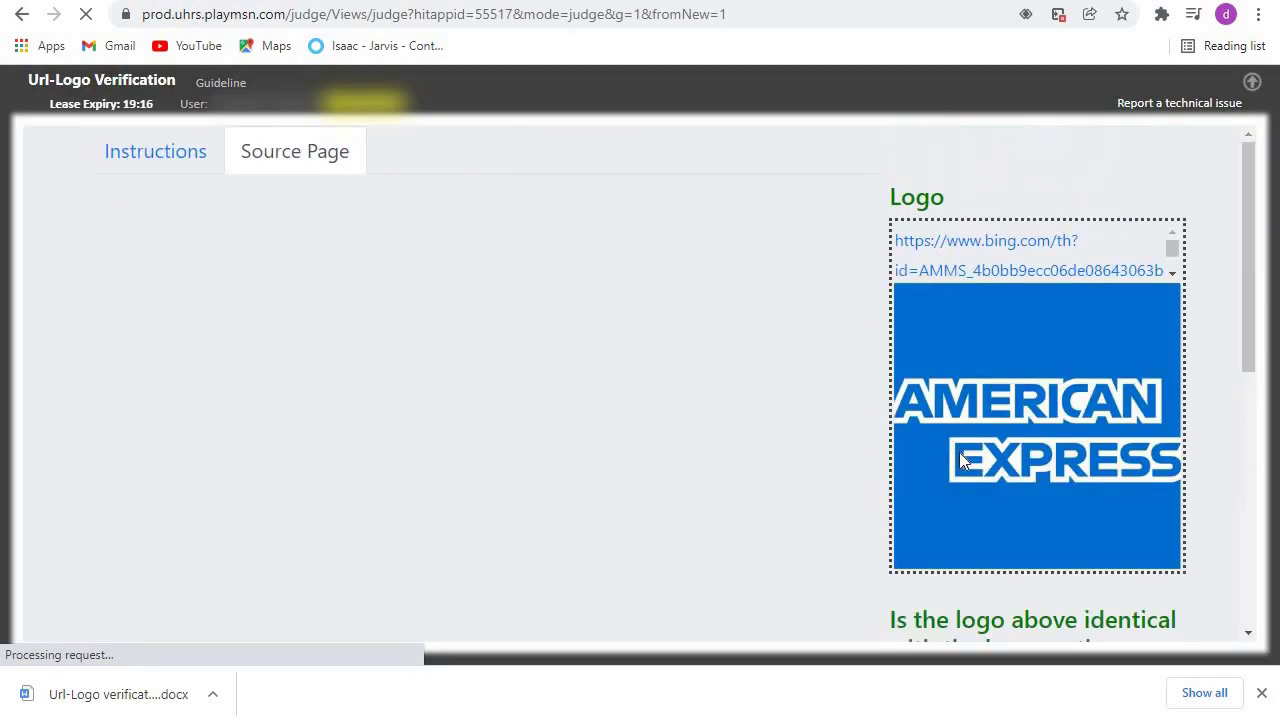